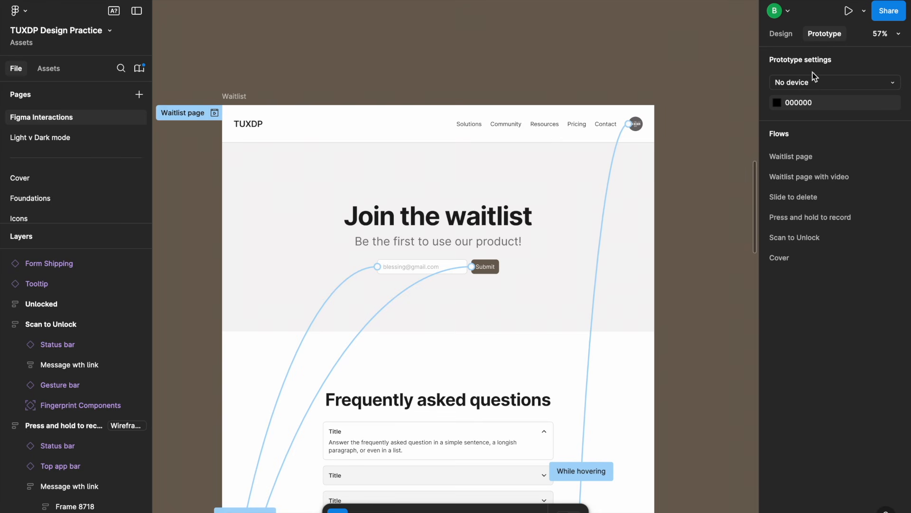
Step: Examine the interactions assigned to the Submit button in the Waitlist page's hero section and the prototype connection leading from it
left_click(364, 229)
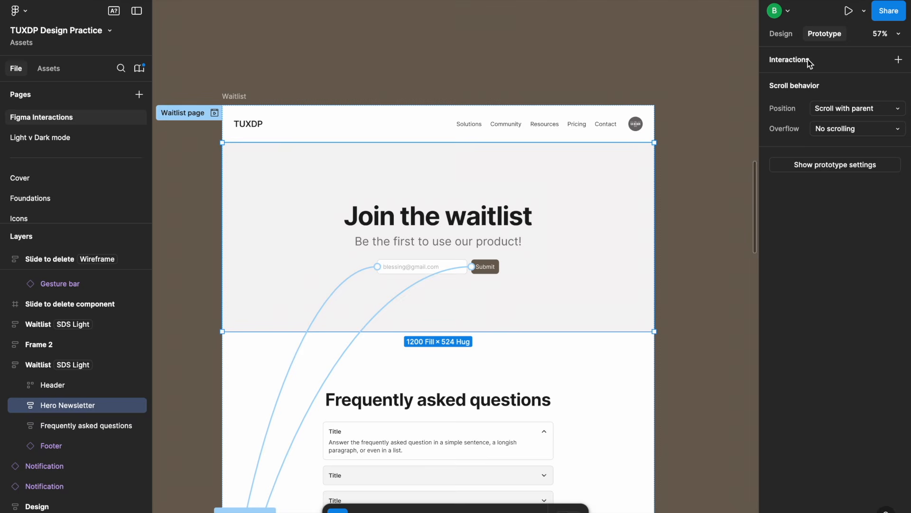
scroll(553, 197, "up", 5)
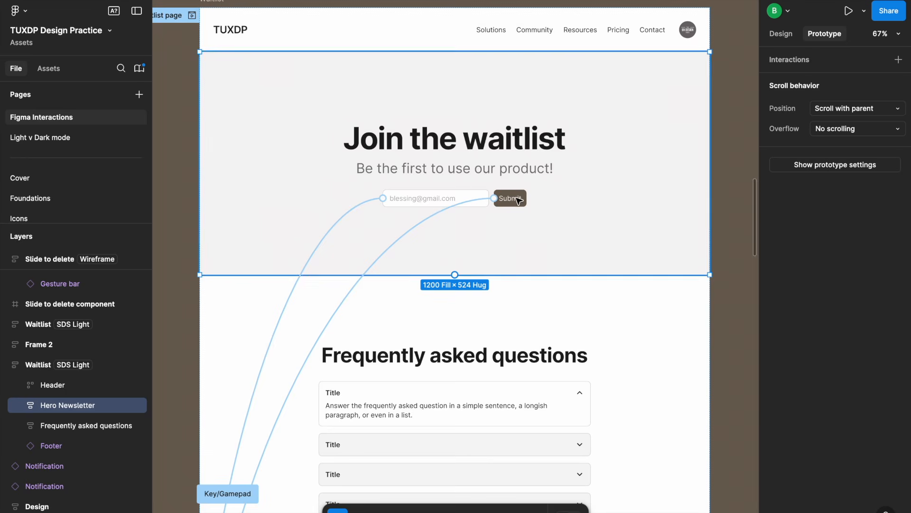
double_click(517, 199)
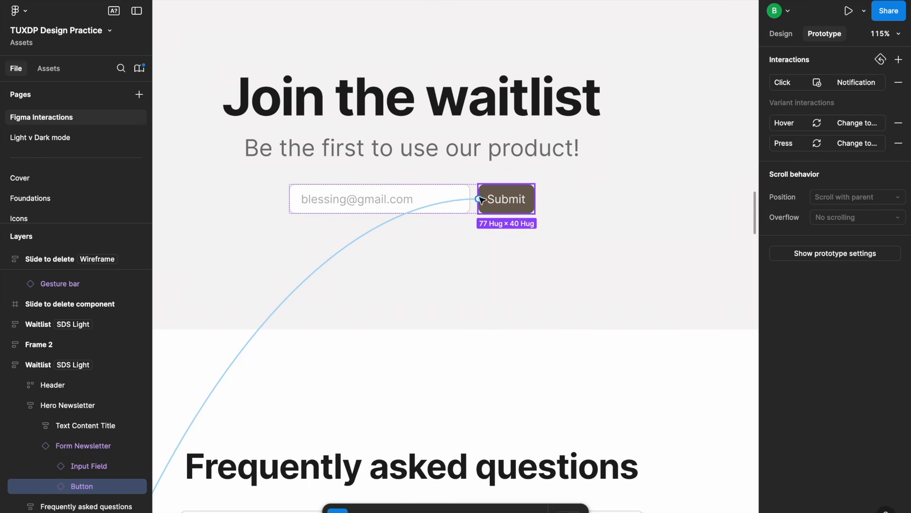
scroll(507, 194, "down", 3)
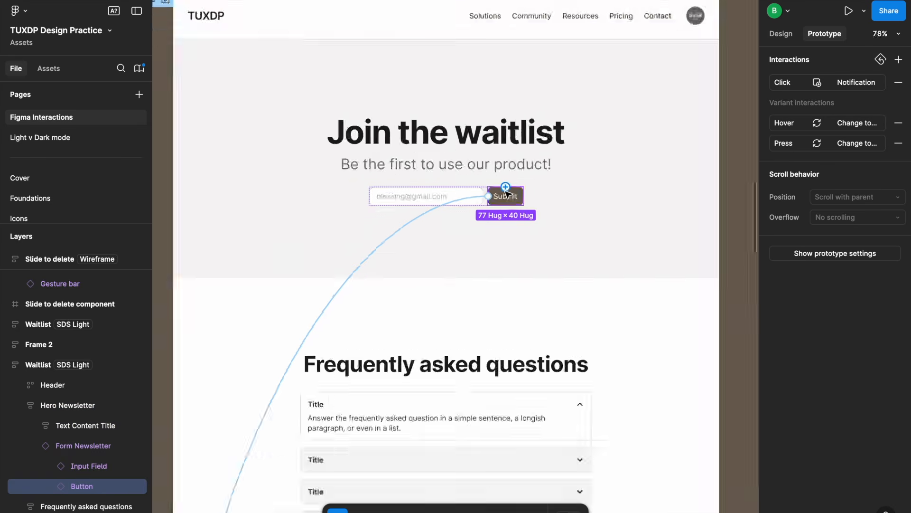
scroll(593, 236, "up", 4)
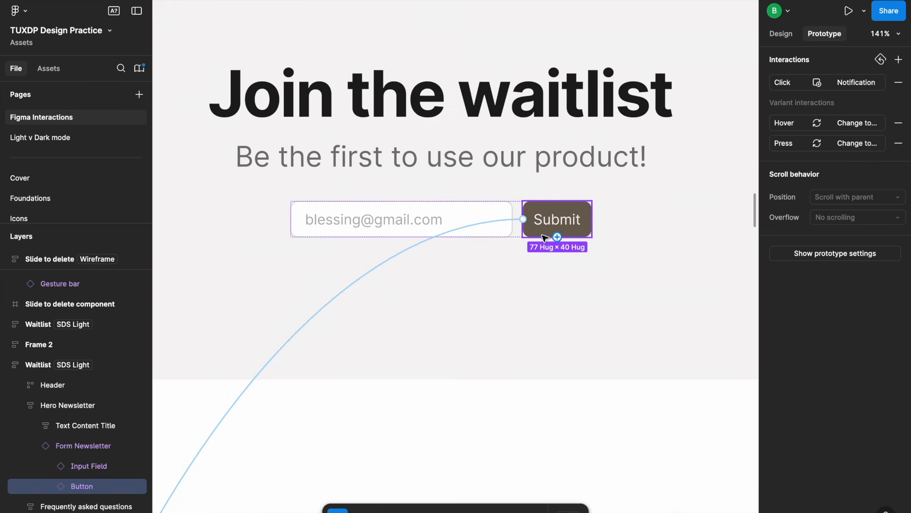
scroll(559, 212, "down", 5)
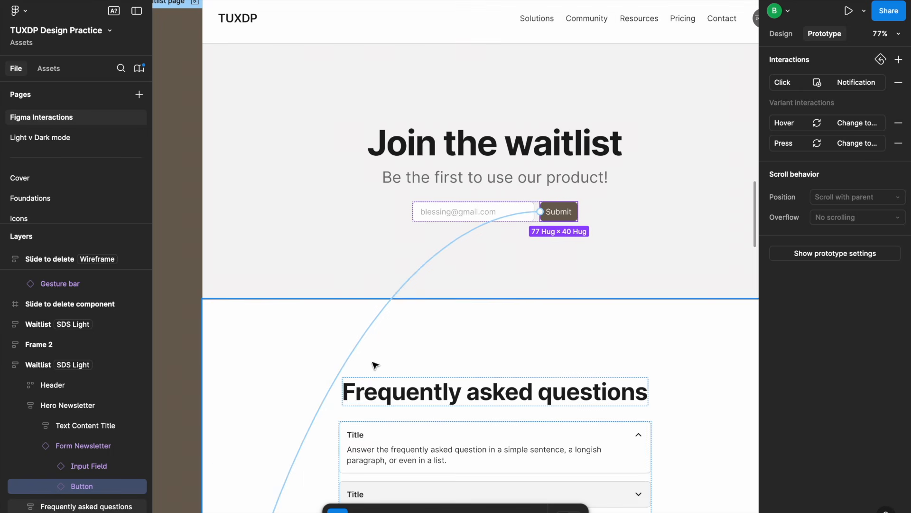
scroll(522, 237, "down", 10)
left_click(553, 257)
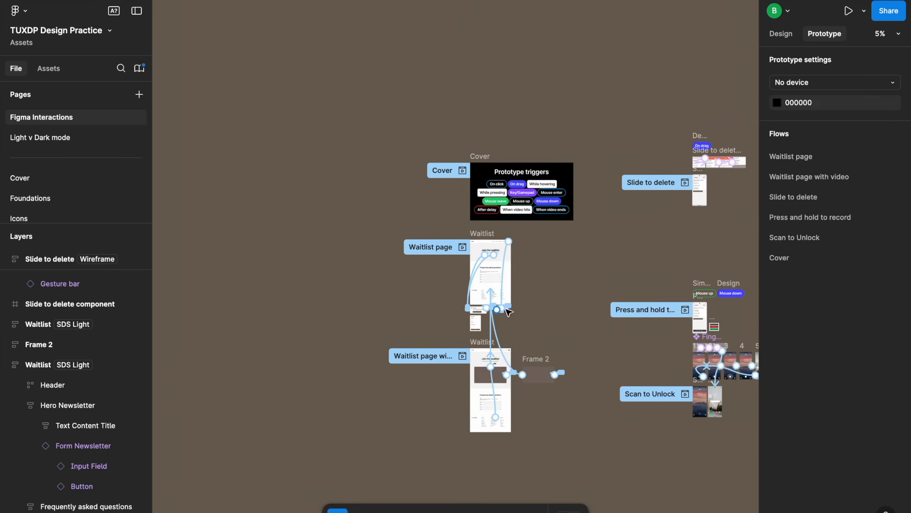
Step: Open the settings of the Submit button's On click interaction on the Waitlist page
scroll(522, 304, "up", 4)
scroll(522, 309, "up", 8)
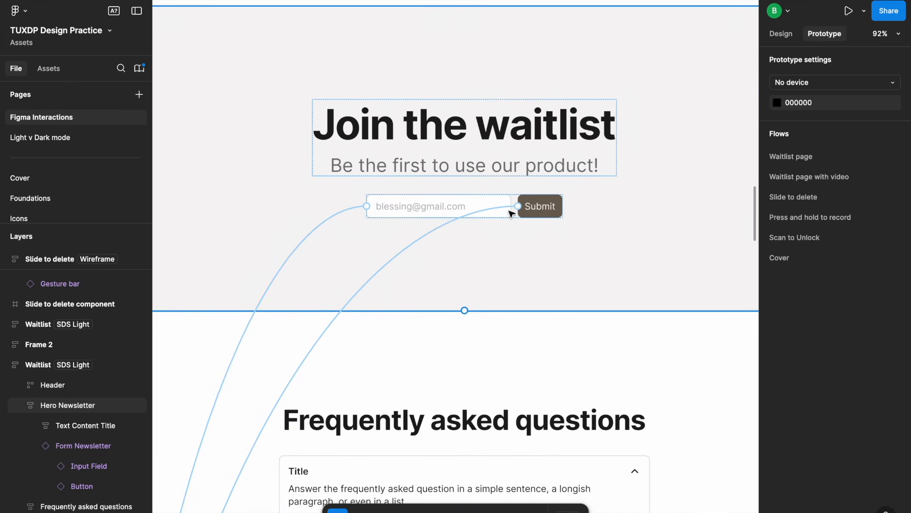
scroll(491, 211, "up", 5)
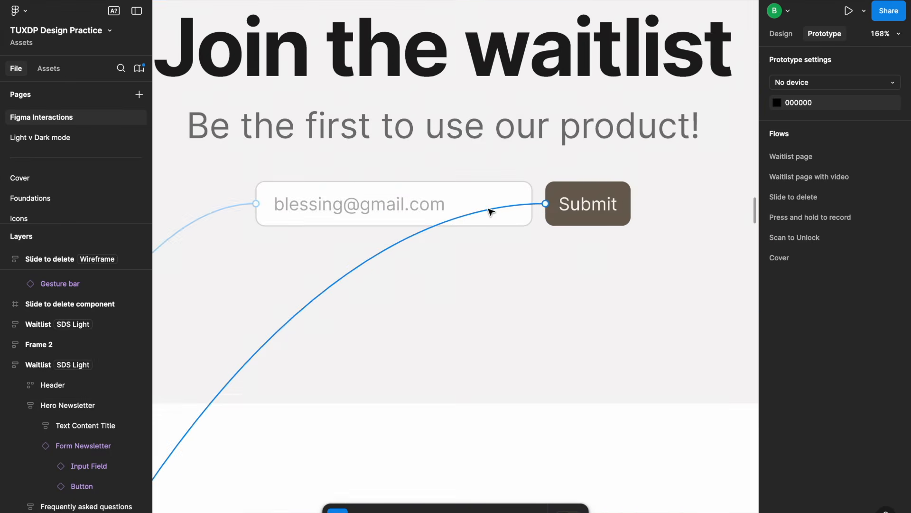
scroll(549, 189, "up", 3)
scroll(549, 190, "down", 5)
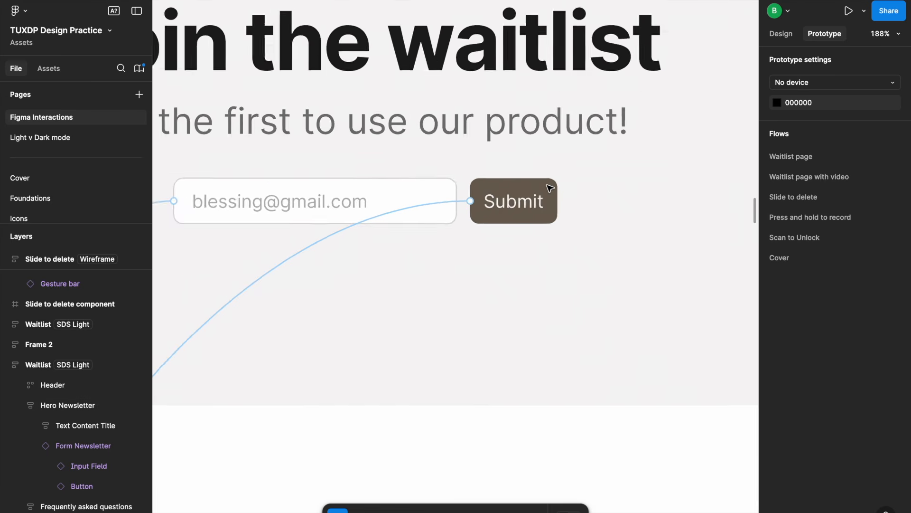
scroll(549, 189, "up", 3)
scroll(550, 186, "down", 3)
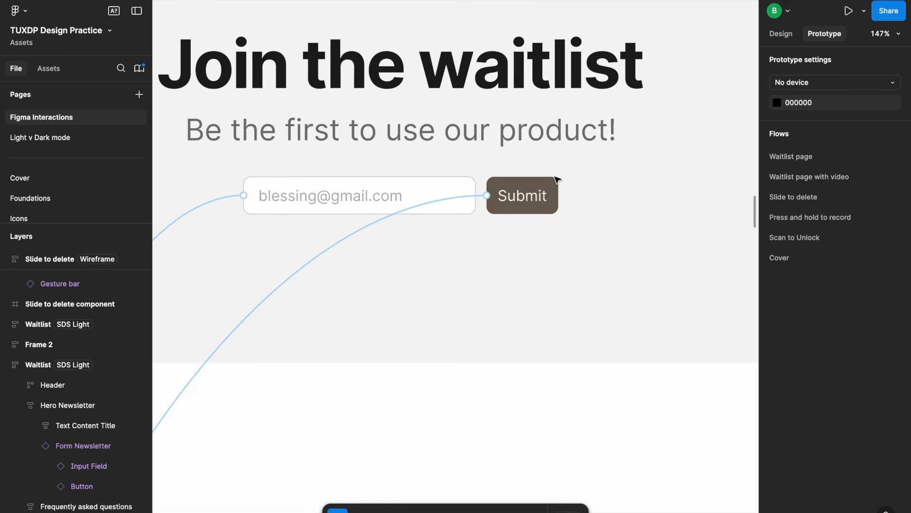
scroll(557, 180, "down", 4)
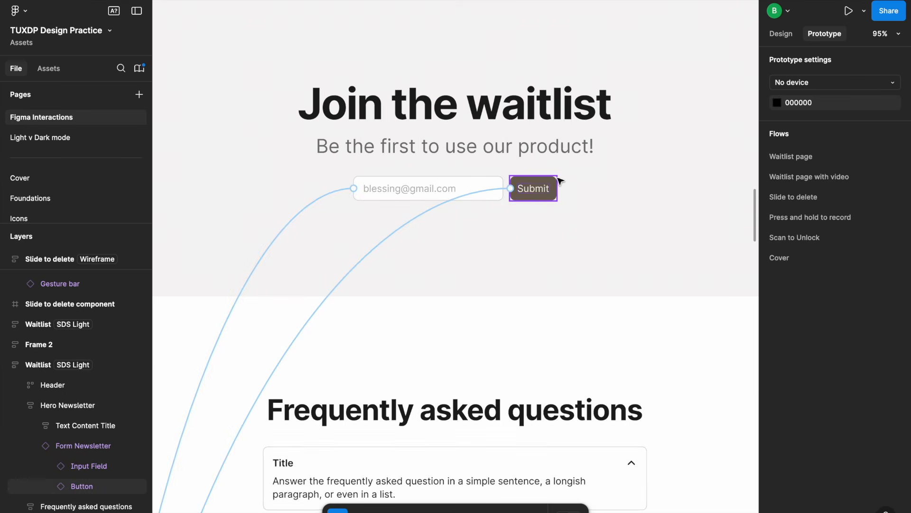
left_click(553, 186)
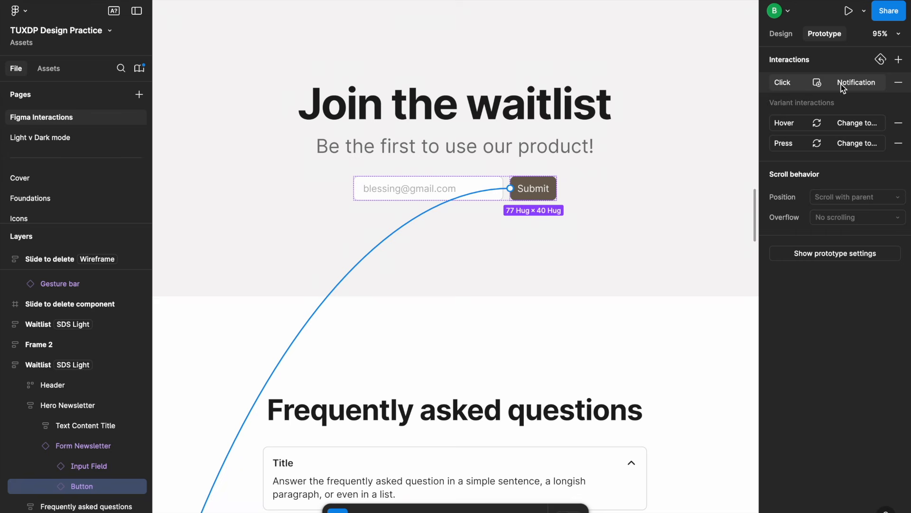
left_click(790, 86)
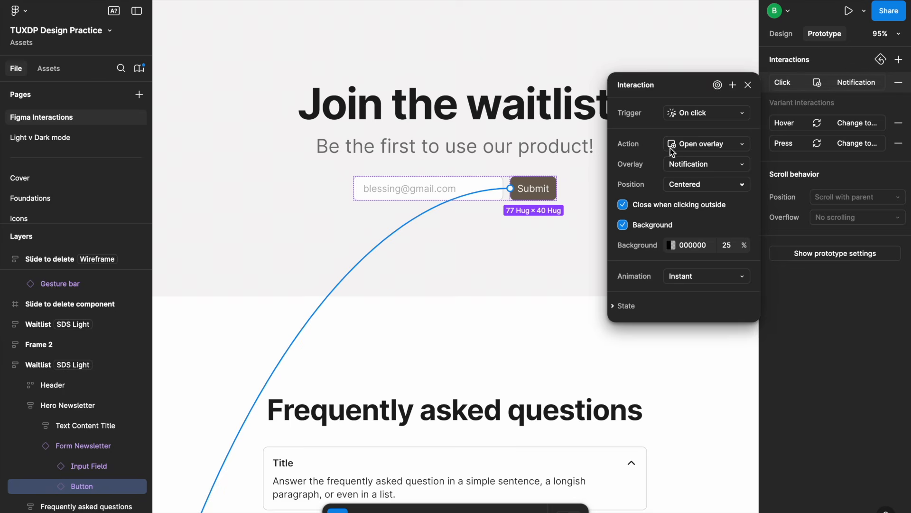
Step: Choose Notification as the overlay opened by the Submit button's On click interaction
key("minus")
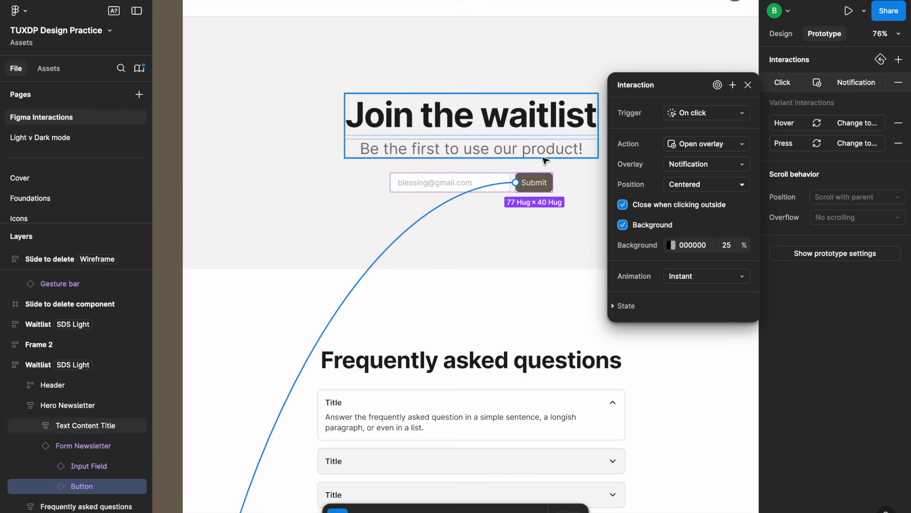
left_click(721, 163)
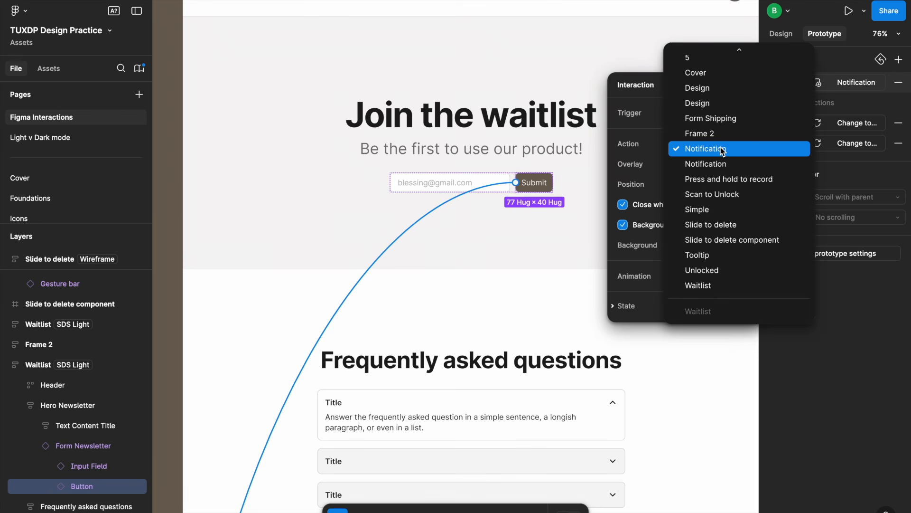
left_click(703, 152)
Step: Examine the Success notification overlay below the Waitlist frame and its connection from the Submit button
scroll(565, 166, "down", 5)
scroll(510, 230, "down", 4)
scroll(342, 355, "up", 10)
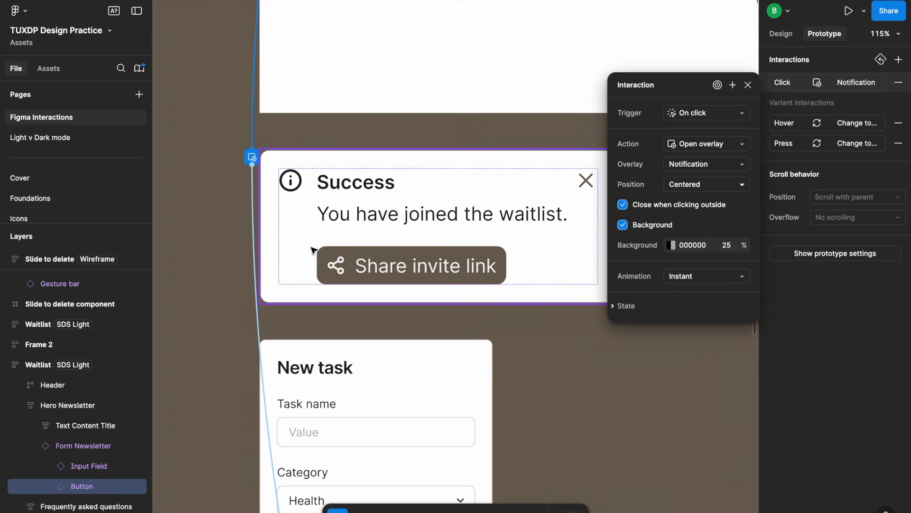
scroll(311, 234, "down", 8)
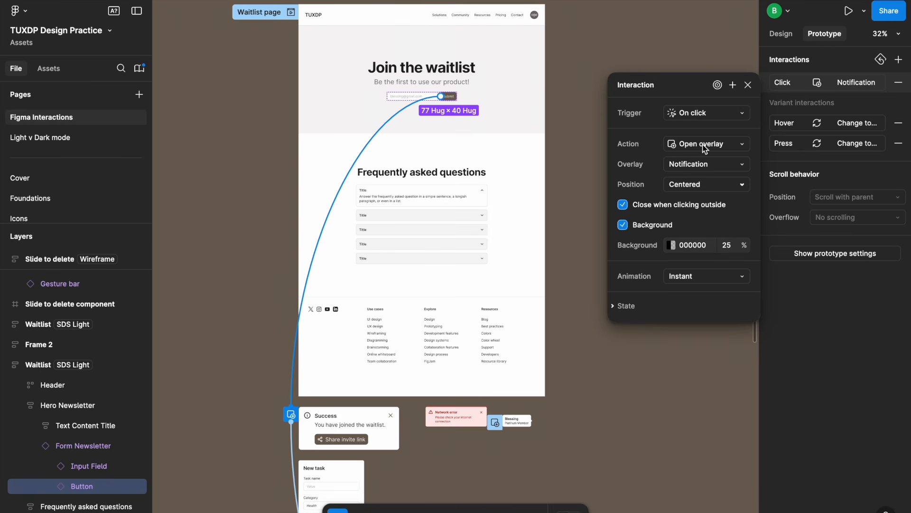
key("shift+2")
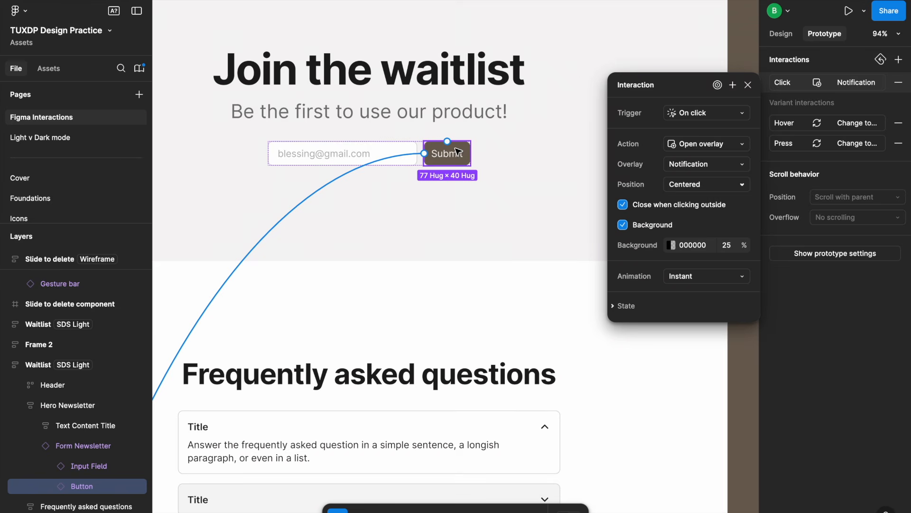
scroll(458, 151, "down", 10)
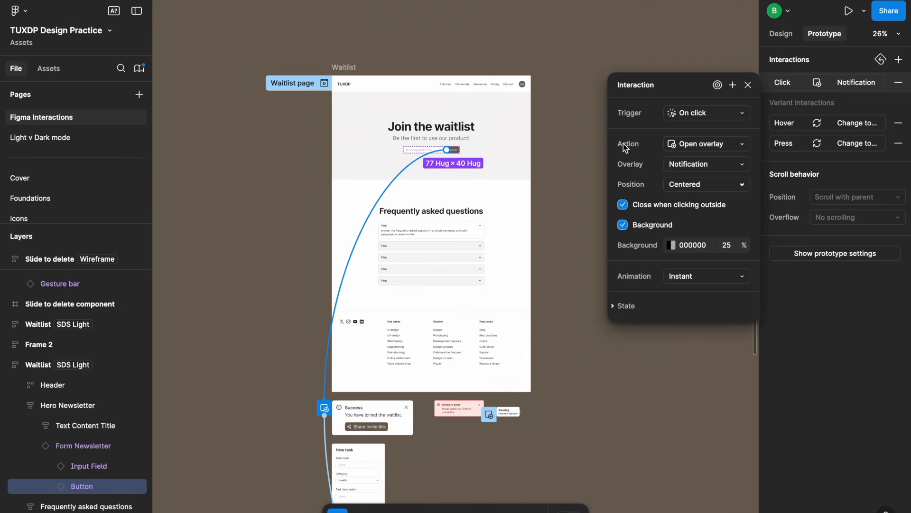
scroll(442, 154, "up", 6)
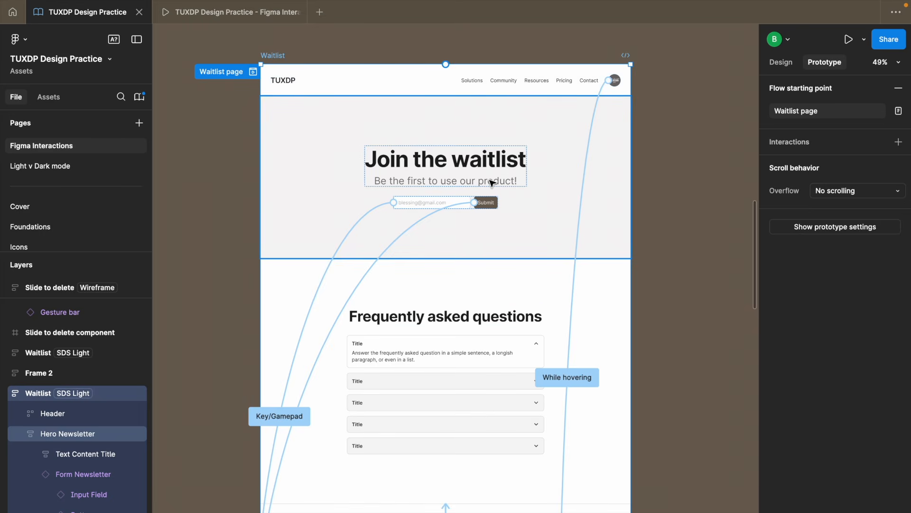
Step: Present the Waitlist page prototype, look through the whole page, and return to the design file
left_click(849, 39)
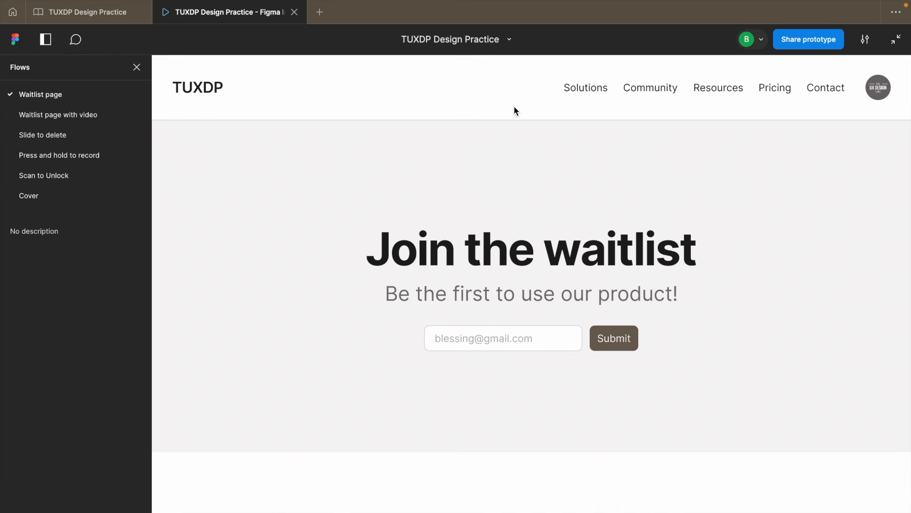
scroll(449, 456, "down", 15)
scroll(450, 457, "up", 15)
scroll(449, 456, "down", 2)
scroll(449, 457, "down", 10)
scroll(300, 351, "up", 15)
left_click(100, 16)
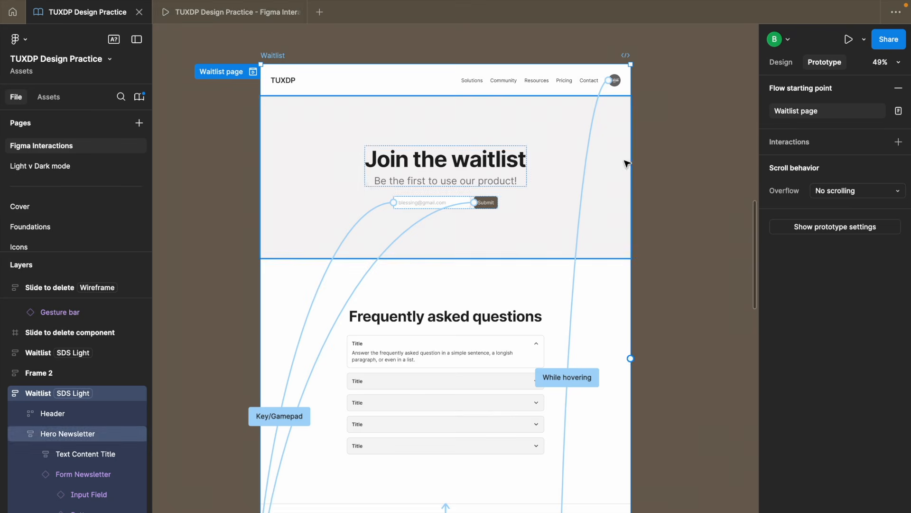
Step: Open the Waitlist page in a Preview window, move it aside, and make it wider and shorter
left_click(866, 39)
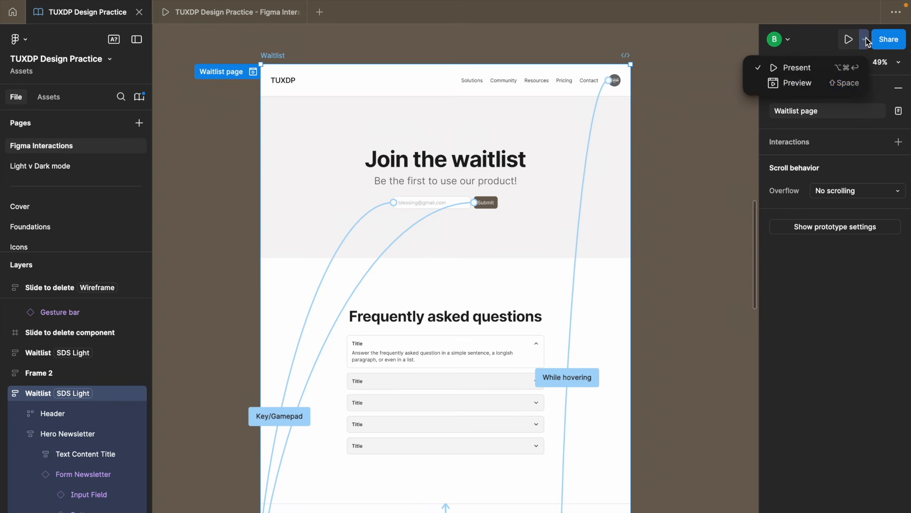
left_click(798, 84)
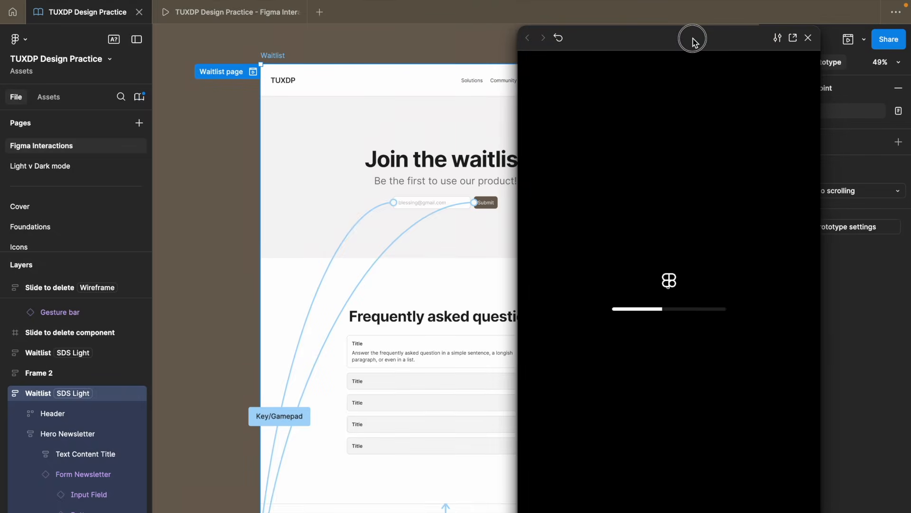
left_click_drag(693, 42, 241, 35)
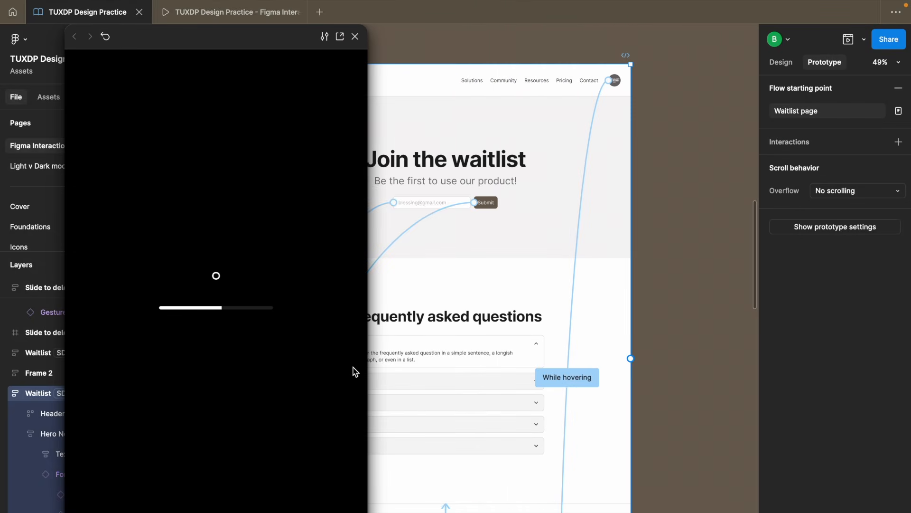
left_click_drag(369, 356, 437, 320)
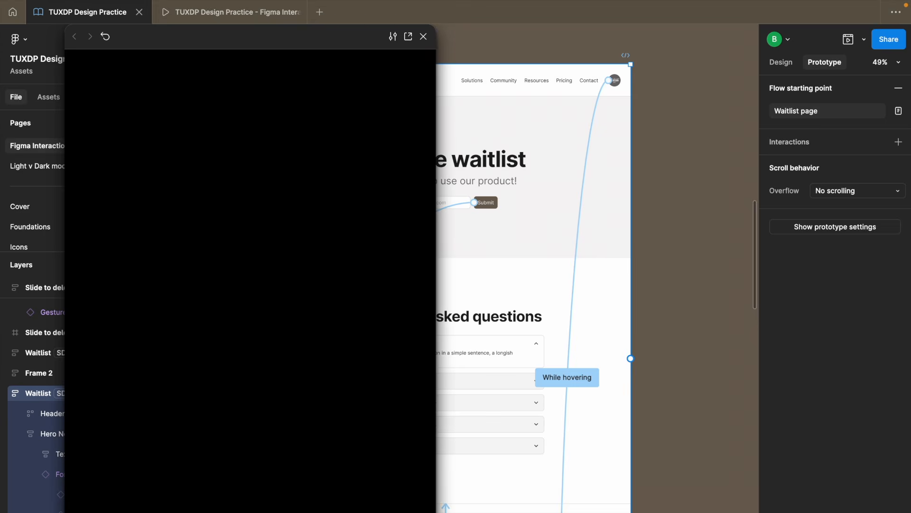
left_click_drag(290, 512, 293, 319)
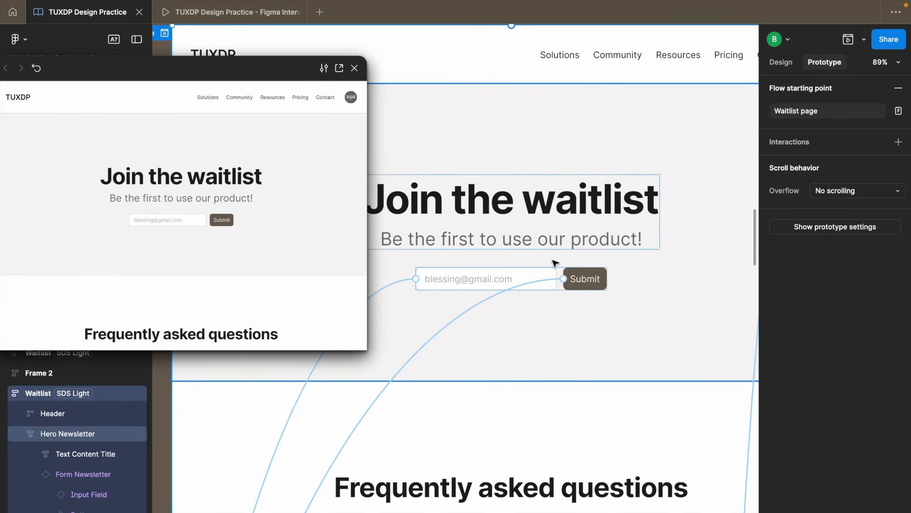
Step: Test the Submit button in the preview, dismiss the overlay from outside it, and examine the button on the canvas
left_click(222, 222)
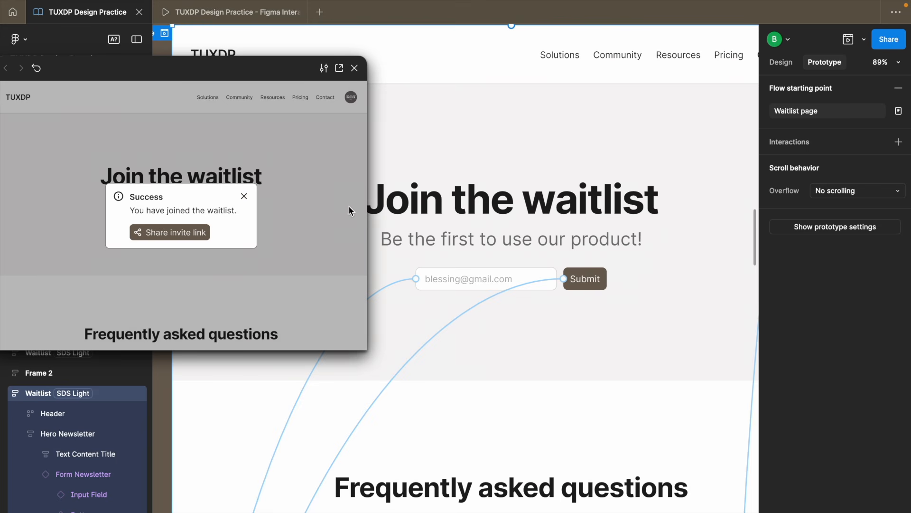
left_click(292, 196)
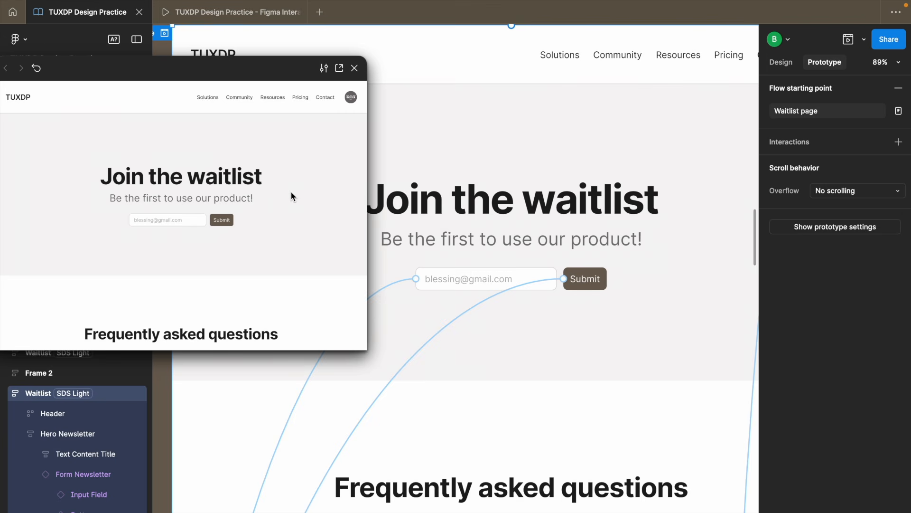
left_click(584, 304)
scroll(581, 359, "up", 3)
scroll(581, 359, "down", 4)
scroll(582, 359, "up", 6)
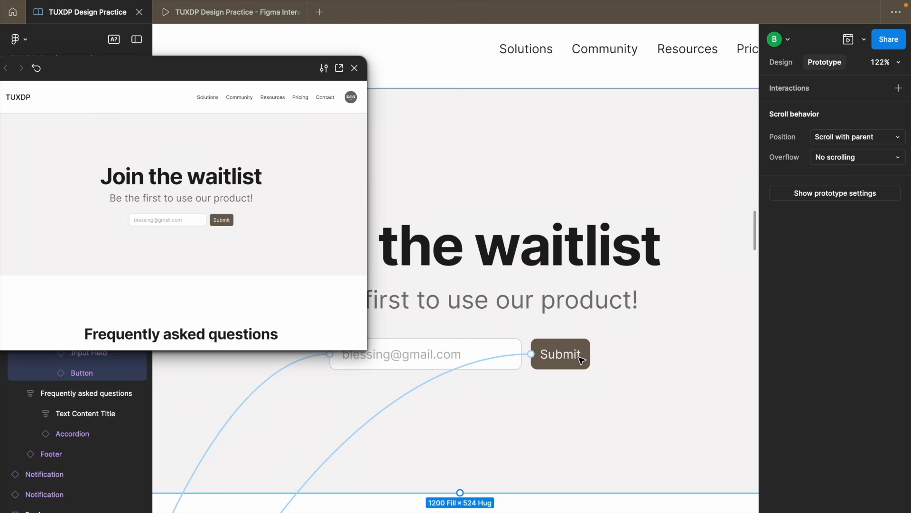
scroll(582, 359, "down", 3)
key("Escape")
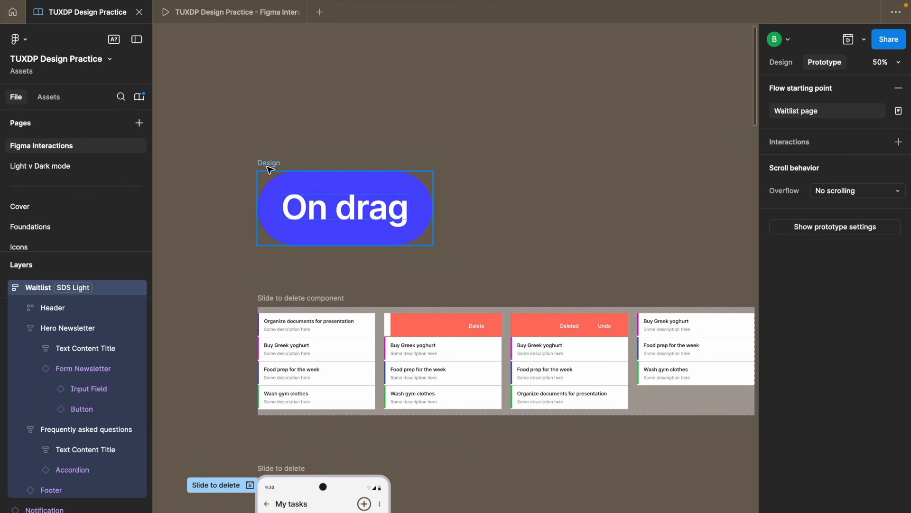
Step: Move the "On drag" Design frame slightly right and up, above the Slide to delete component
left_click_drag(270, 169, 336, 164)
left_click(364, 130)
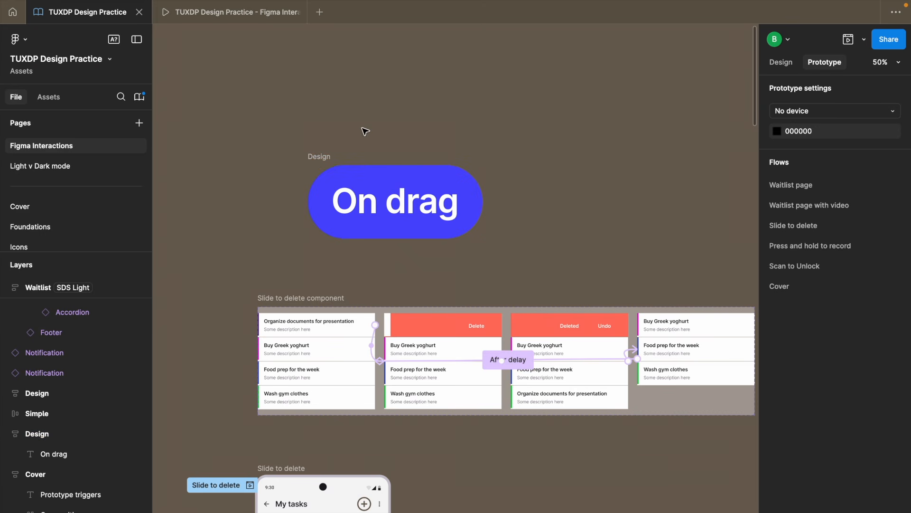
left_click(324, 168)
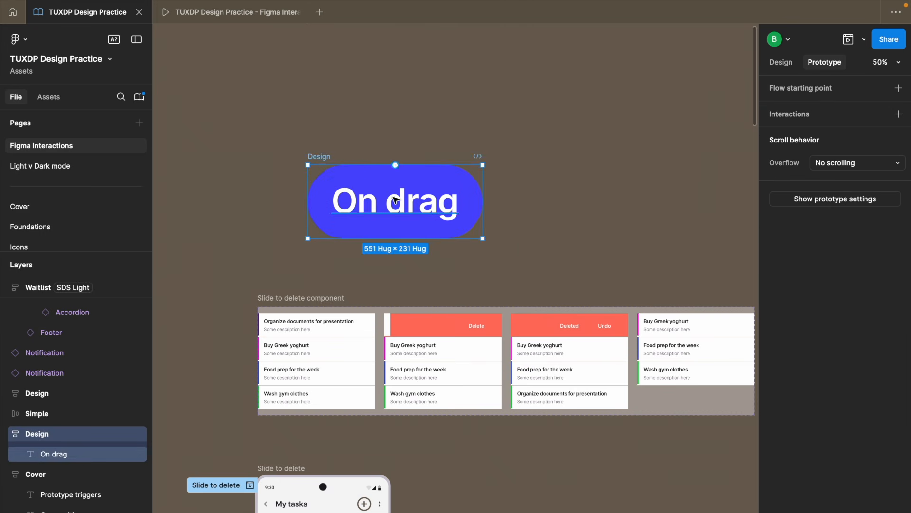
Step: Deselect the "On drag" frame and examine all the variants of the Slide to delete component and the connections between them
left_click(273, 285)
scroll(274, 284, "down", 2)
scroll(274, 284, "up", 5)
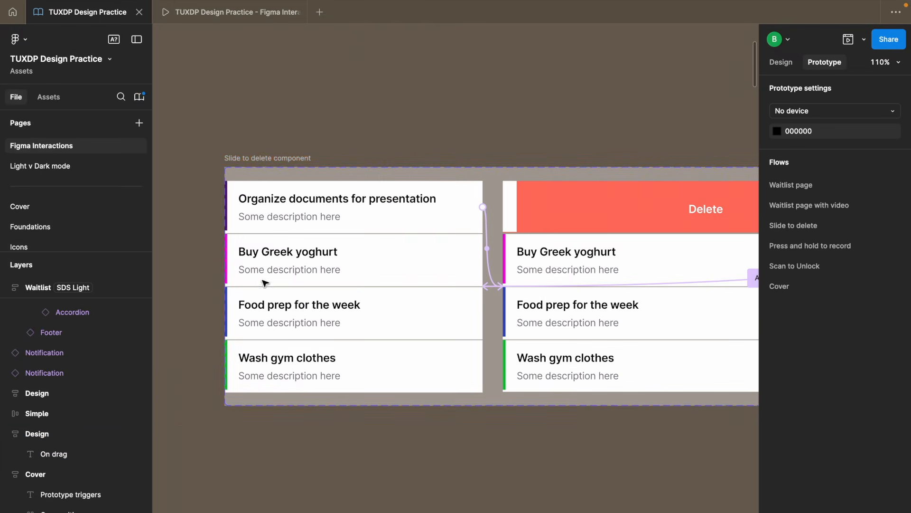
scroll(354, 241, "down", 3)
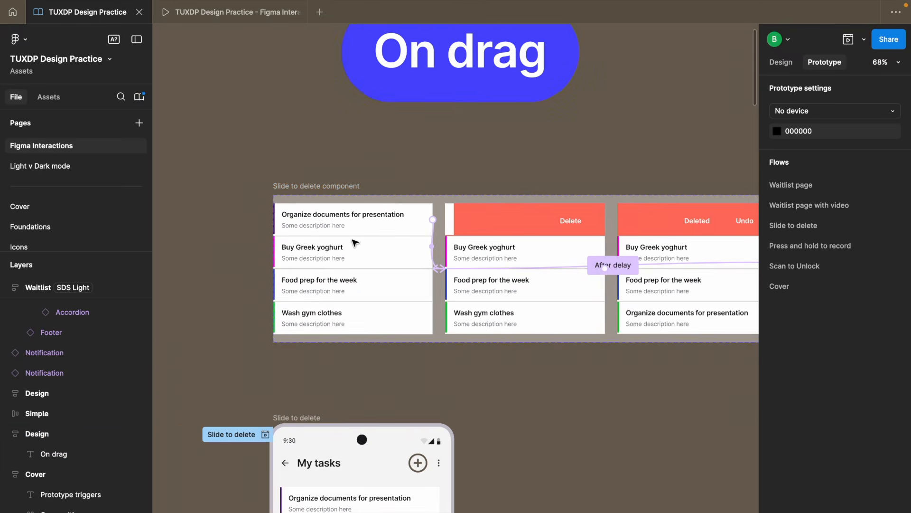
scroll(354, 243, "right", 8)
scroll(452, 279, "left", 6)
scroll(427, 273, "left", 3)
scroll(381, 266, "up", 5)
scroll(381, 266, "down", 3)
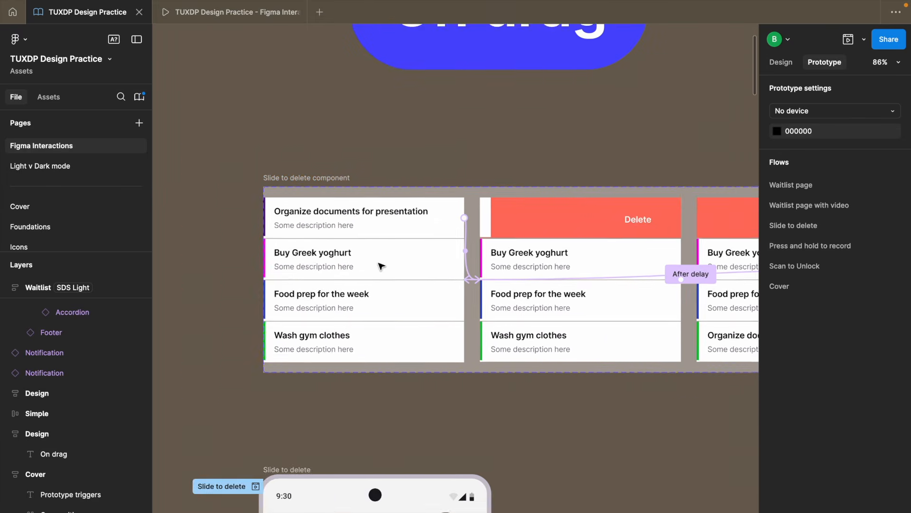
scroll(402, 264, "right", 5)
scroll(475, 214, "left", 5)
scroll(332, 206, "up", 4)
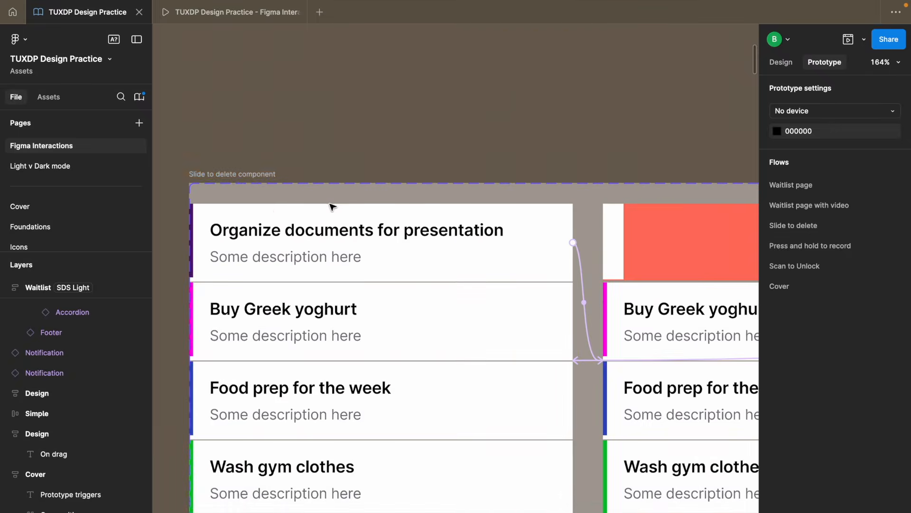
scroll(323, 335, "down", 2)
scroll(323, 335, "down", 2)
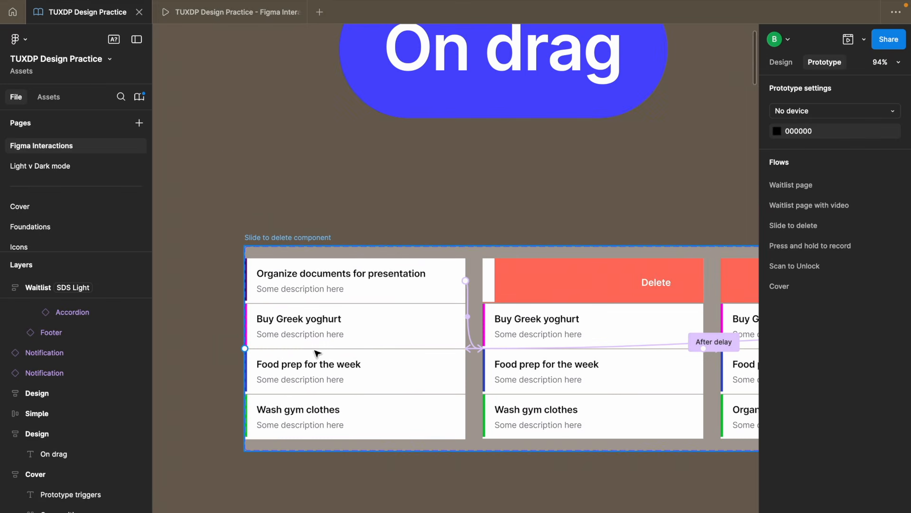
scroll(405, 363, "up", 3)
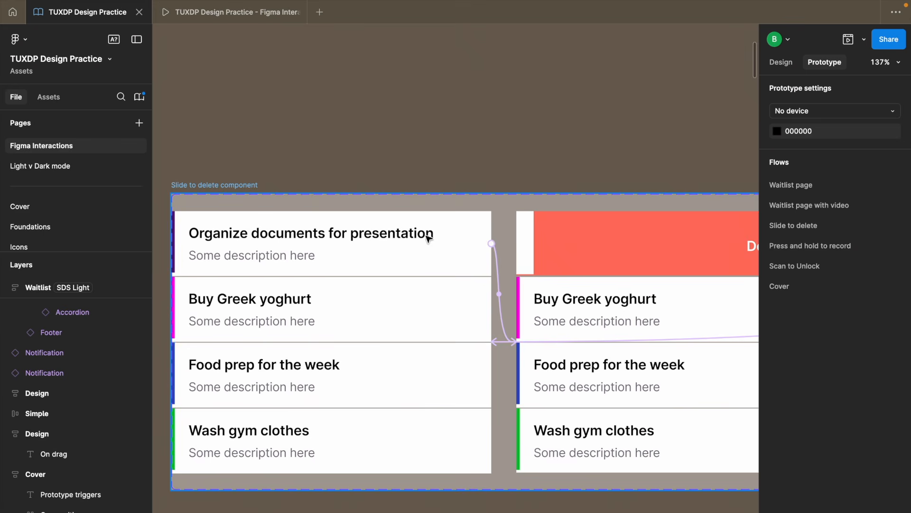
scroll(220, 240, "down", 3)
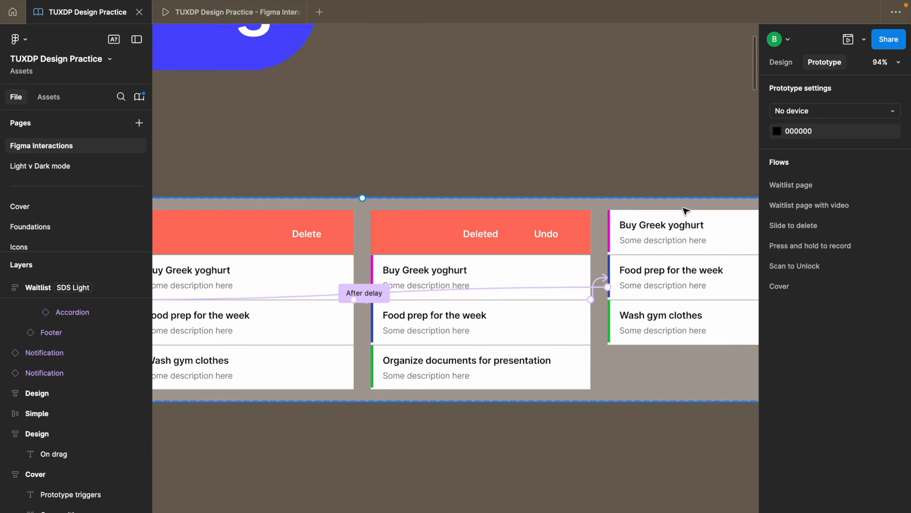
scroll(496, 240, "left", 6)
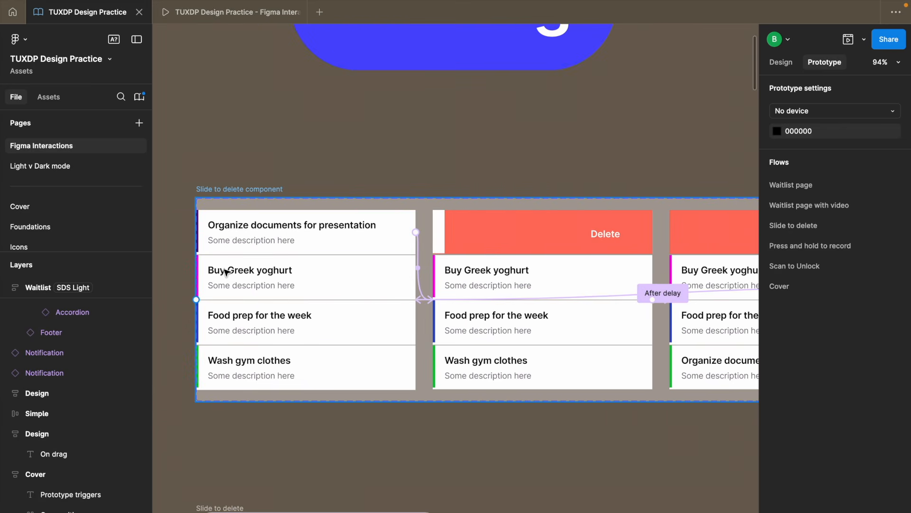
scroll(226, 272, "right", 3)
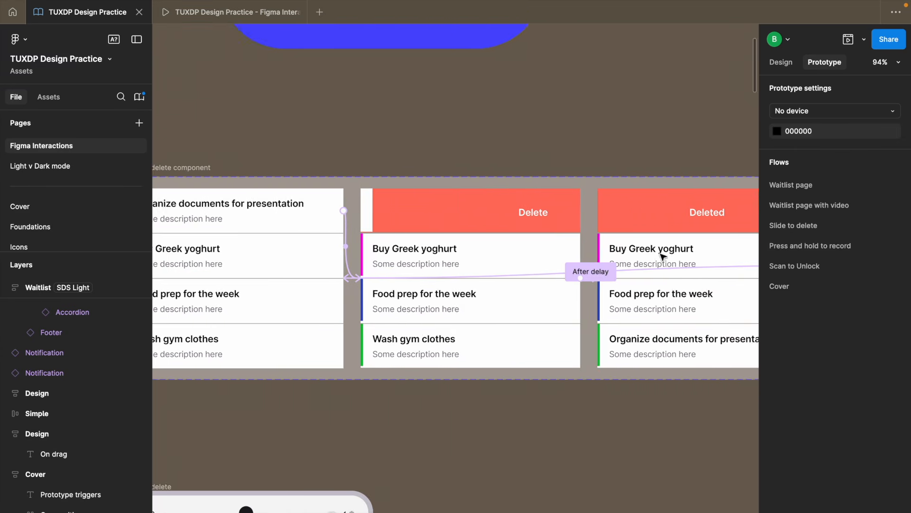
scroll(663, 256, "left", 3)
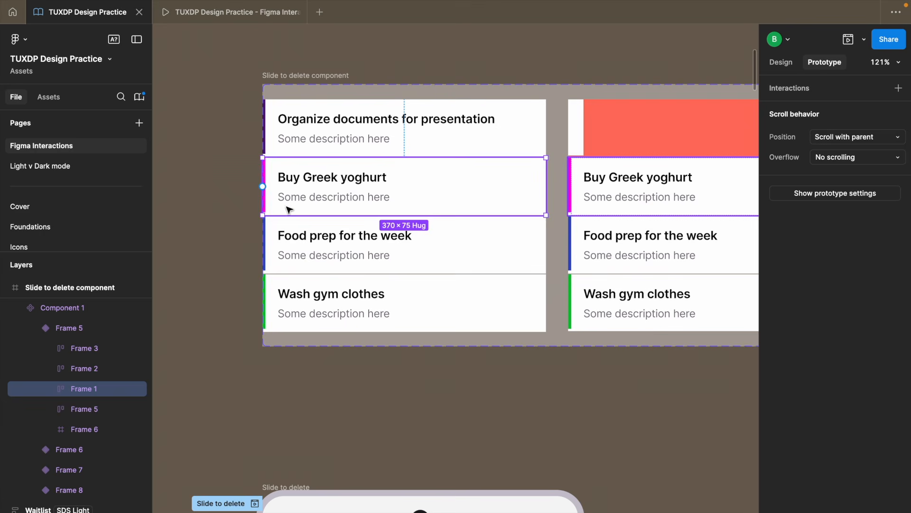
Step: Select the "Organize documents for presentation" row in the component's first variant and open its On drag interaction to Frame 6
left_click(236, 160)
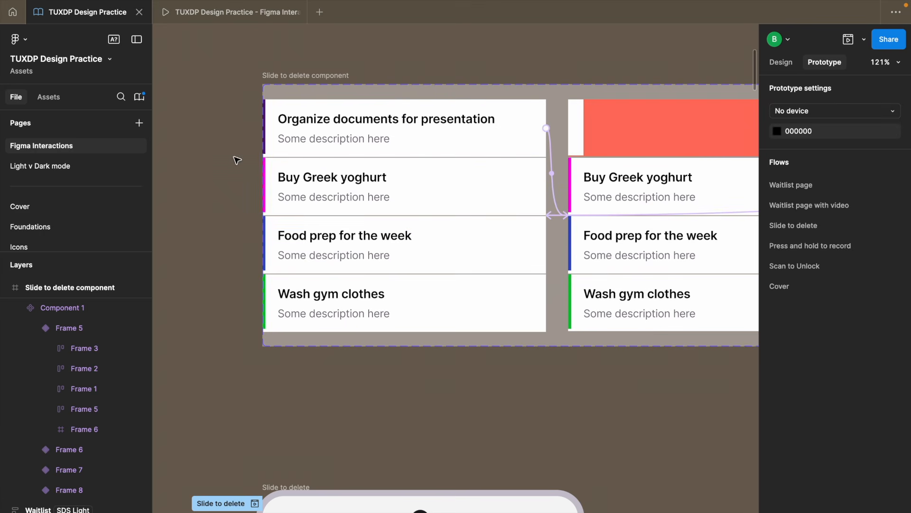
double_click(305, 141)
double_click(305, 141)
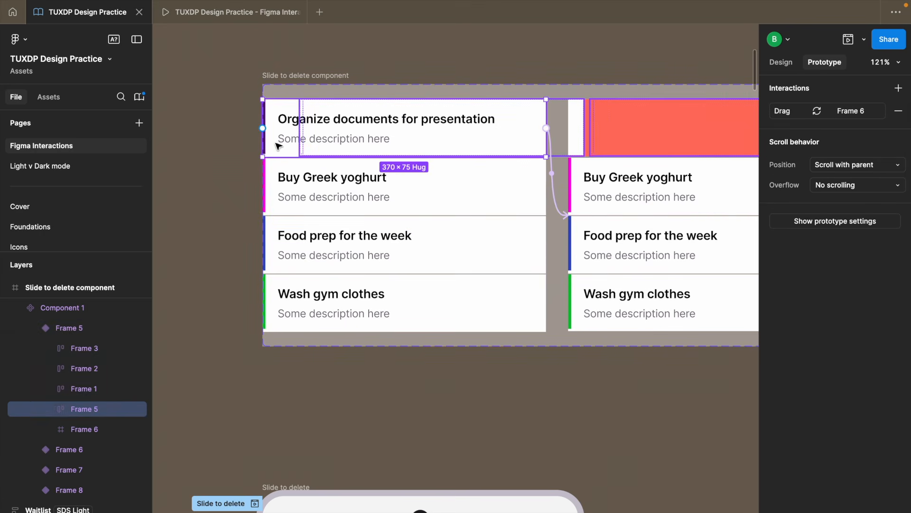
left_click(551, 172)
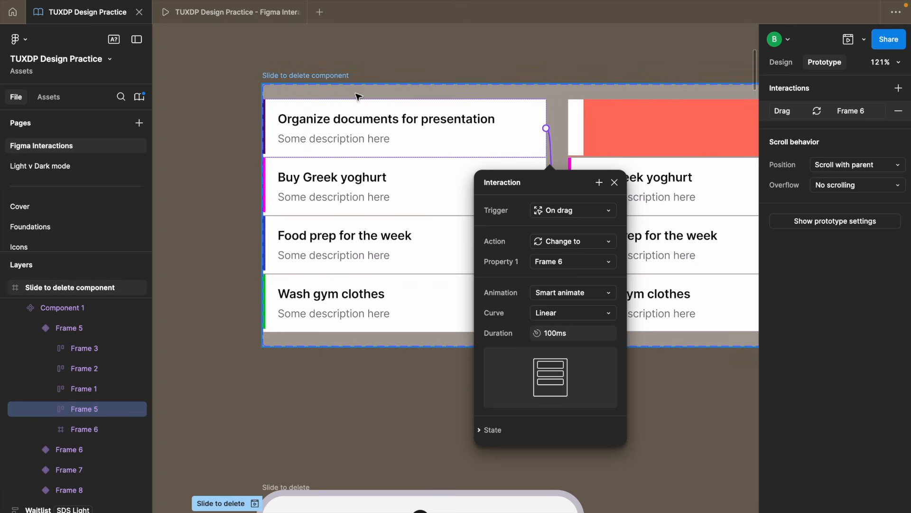
Step: Compare the Slide to delete component's variants with the task list on the My tasks phone screen
scroll(366, 138, "down", 5)
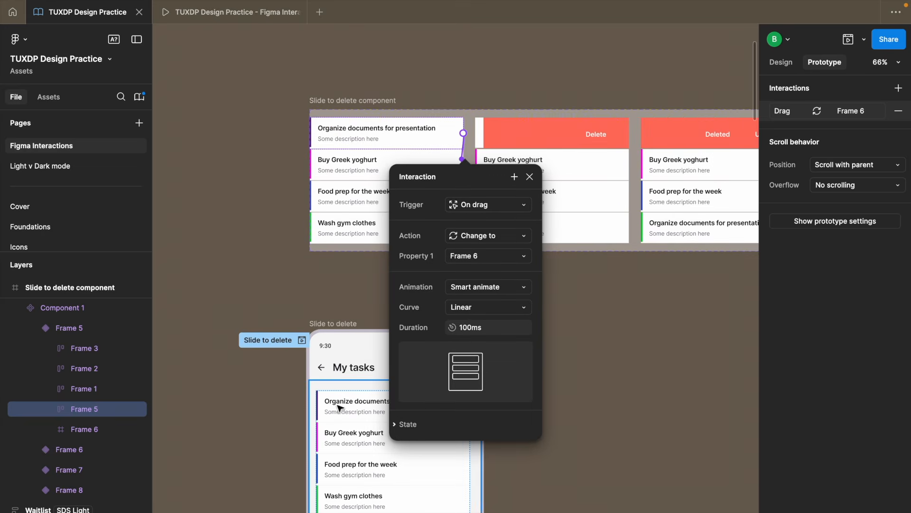
scroll(351, 142, "up", 5)
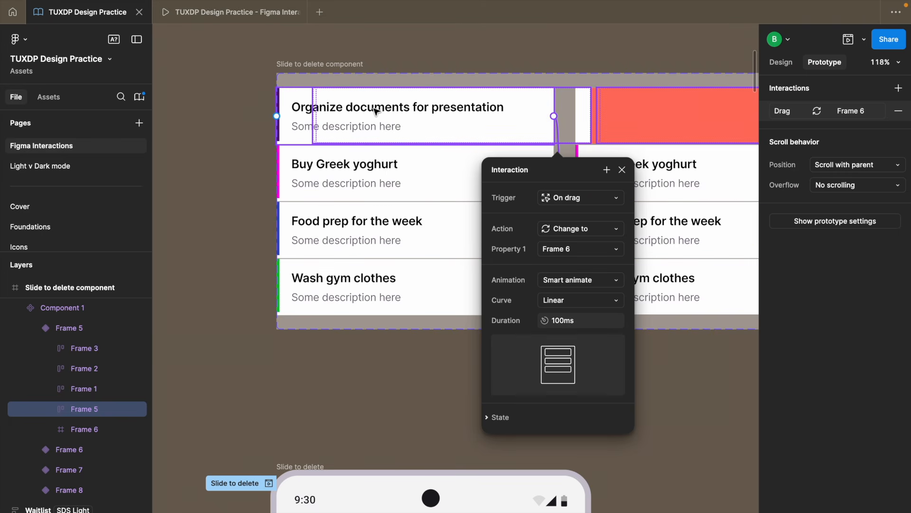
scroll(375, 110, "down", 4)
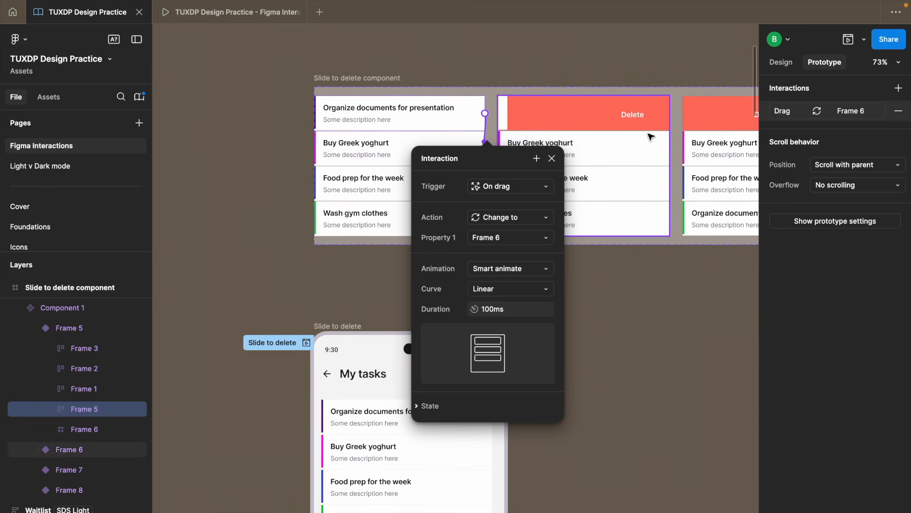
scroll(646, 138, "right", 5)
scroll(551, 137, "down", 3)
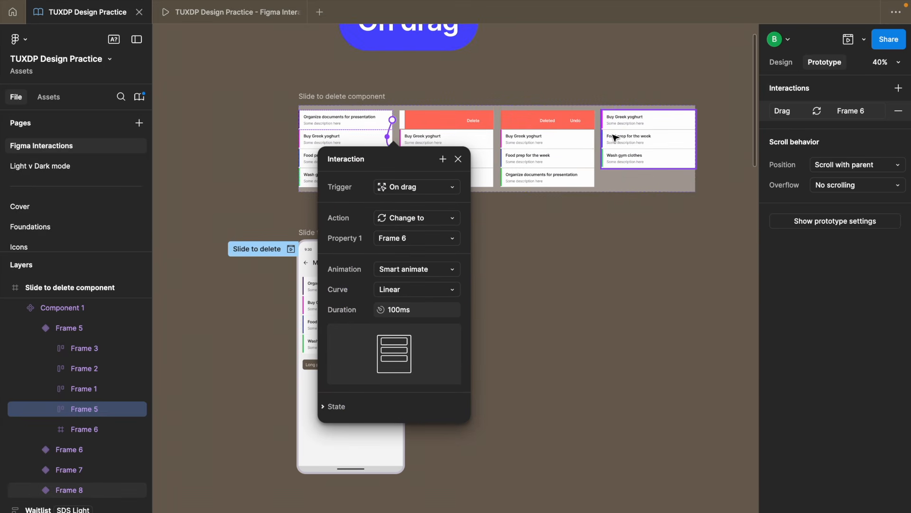
scroll(329, 141, "up", 4)
scroll(329, 141, "down", 3)
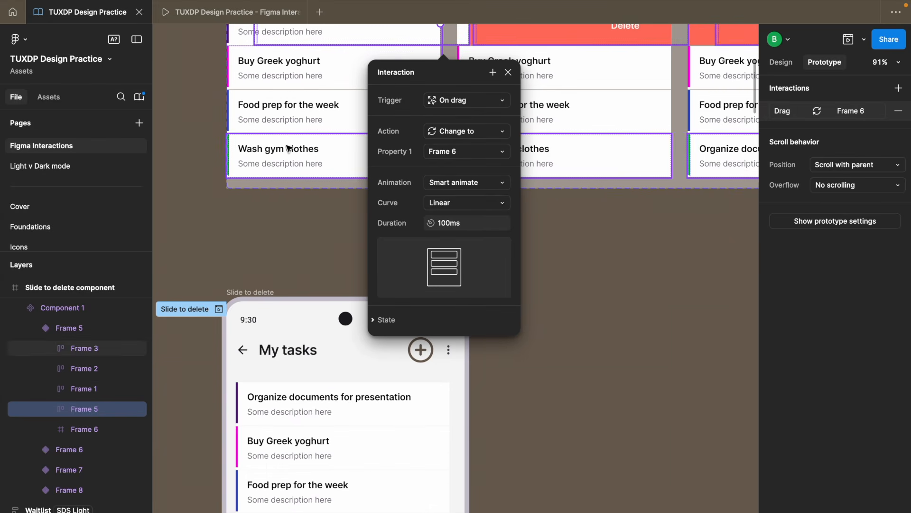
scroll(304, 434, "up", 4)
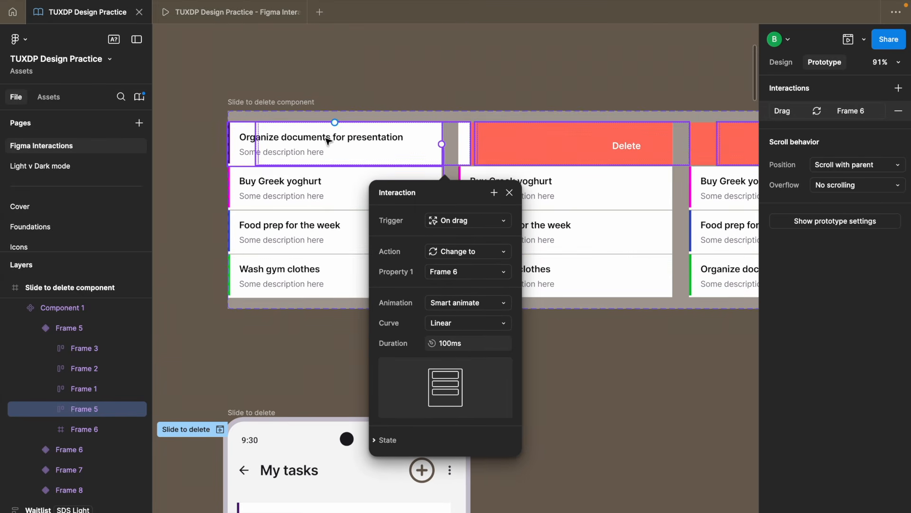
scroll(309, 298, "down", 10)
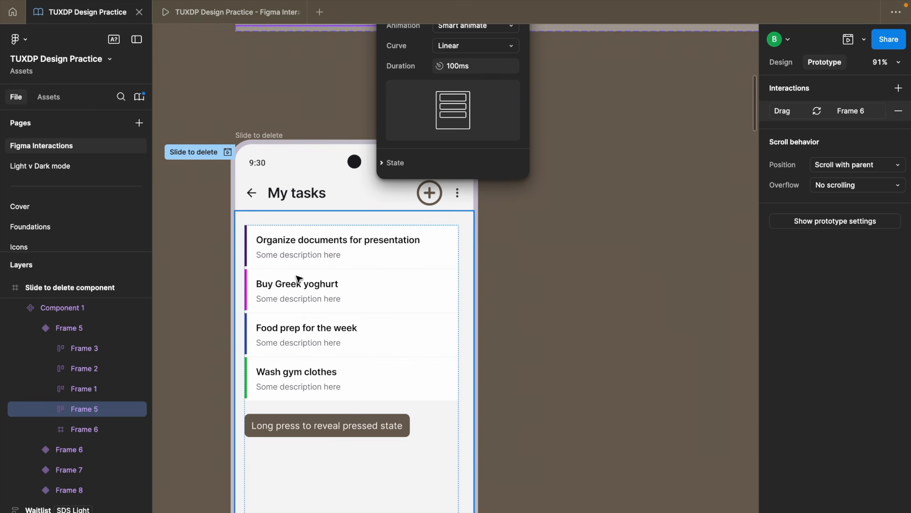
scroll(299, 284, "up", 2)
scroll(293, 286, "down", 5)
Step: Reopen the row's On drag interaction and review its Action, Animation and Curve options, keeping Smart animate and Linear
left_click(780, 112)
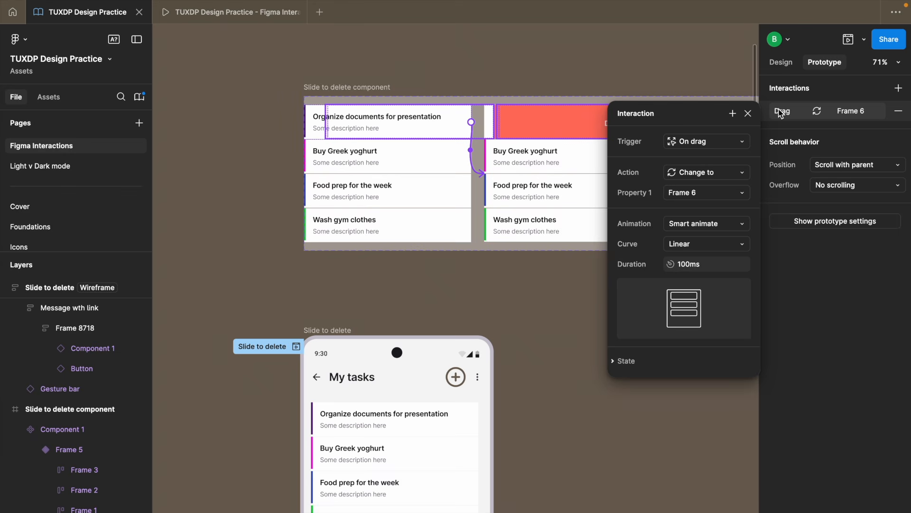
left_click(707, 172)
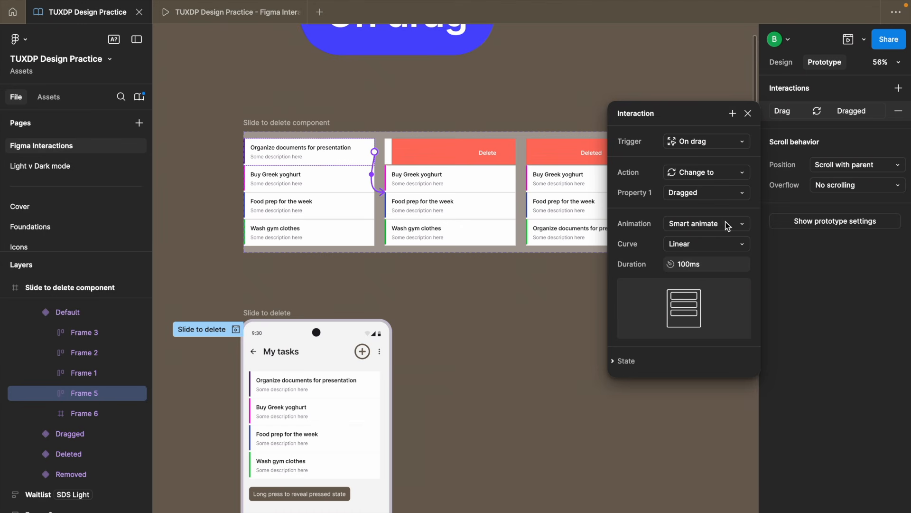
left_click(739, 228)
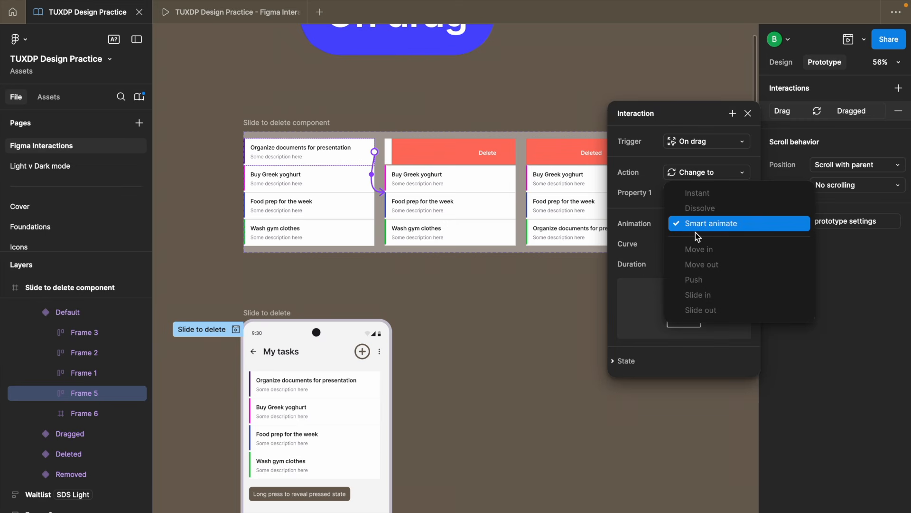
left_click(696, 228)
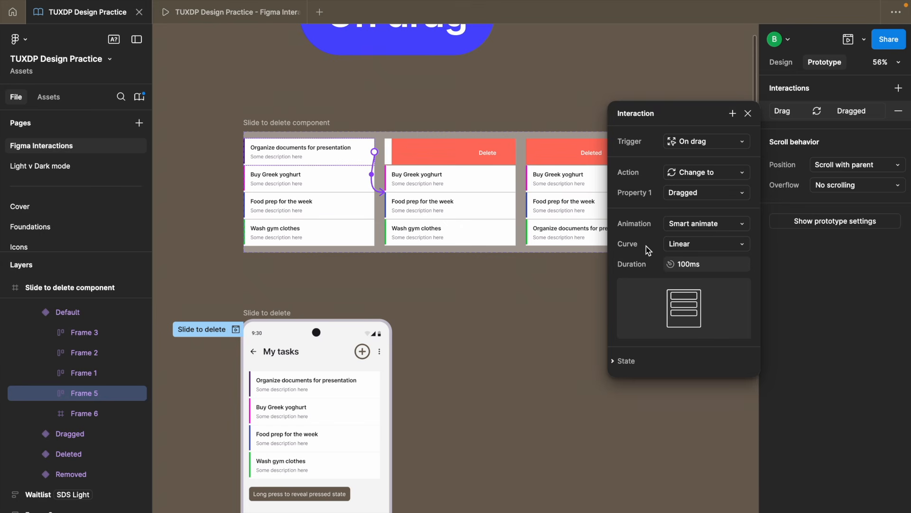
left_click(727, 244)
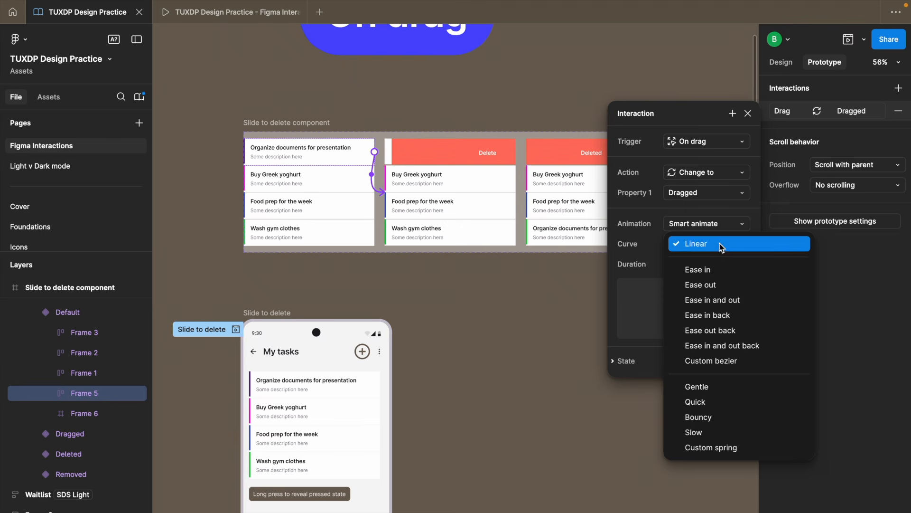
left_click(664, 281)
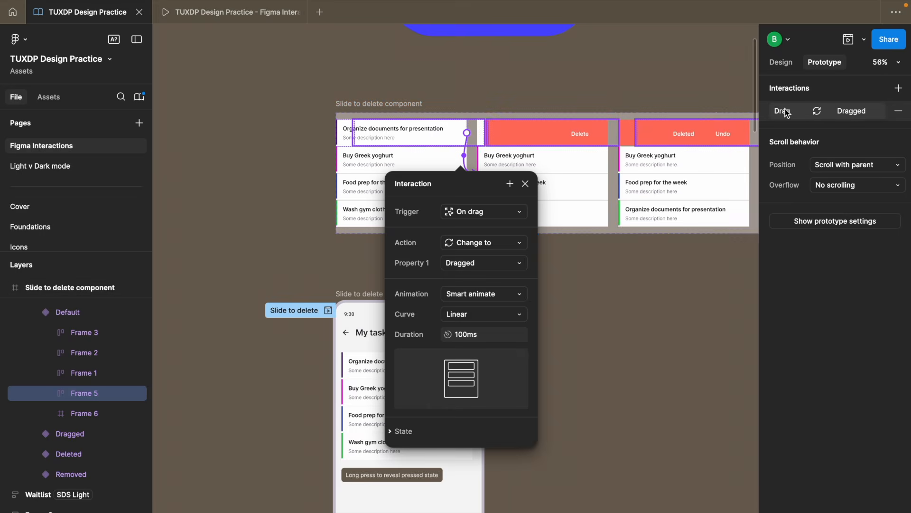
left_click(786, 111)
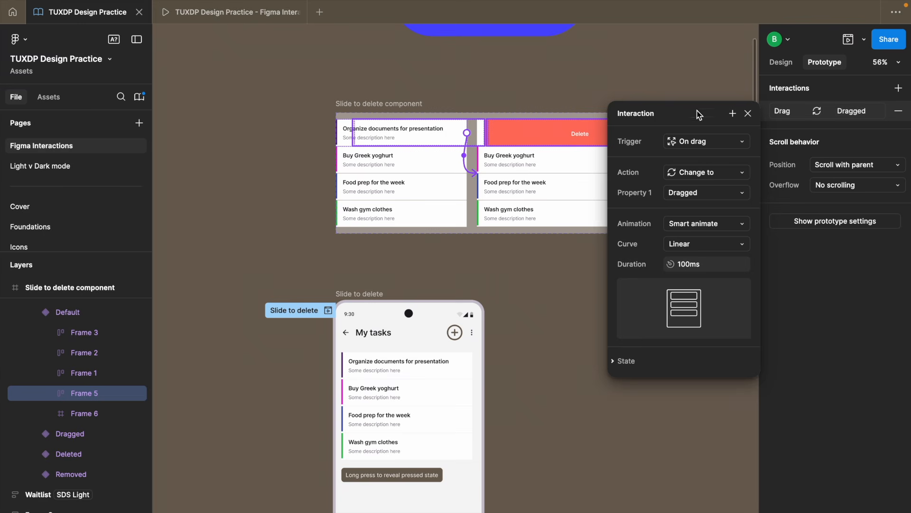
Step: Select the Dragged variant, compare it with the Deleted and Removed variants, and open its After delay interaction to Deleted
left_click(548, 148)
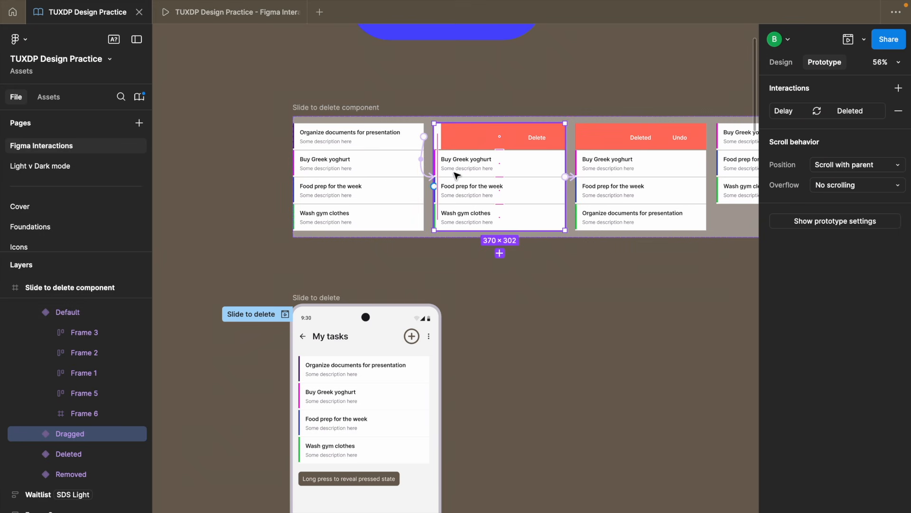
scroll(508, 119, "up", 5)
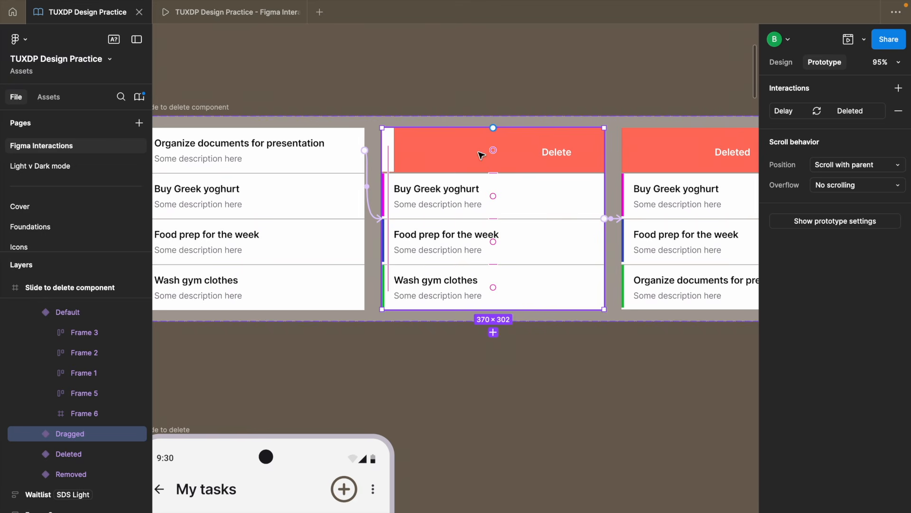
scroll(481, 155, "down", 3)
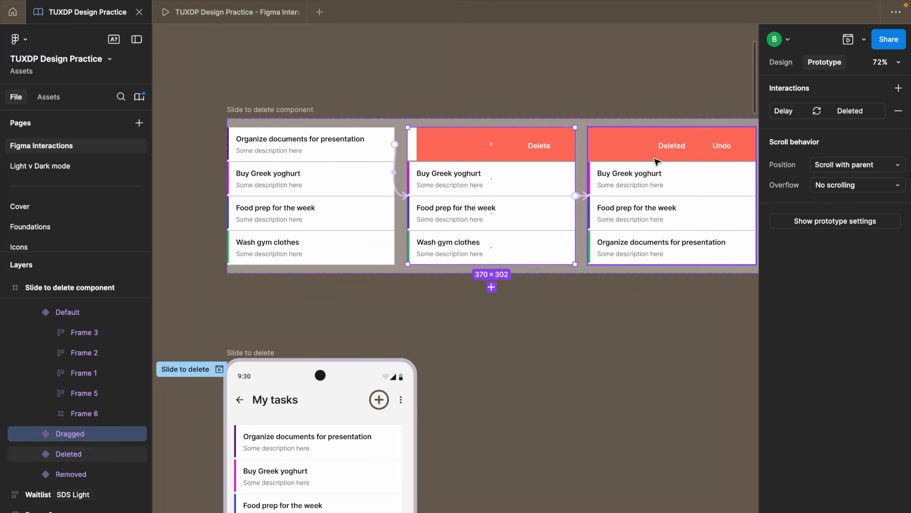
scroll(505, 178, "up", 1)
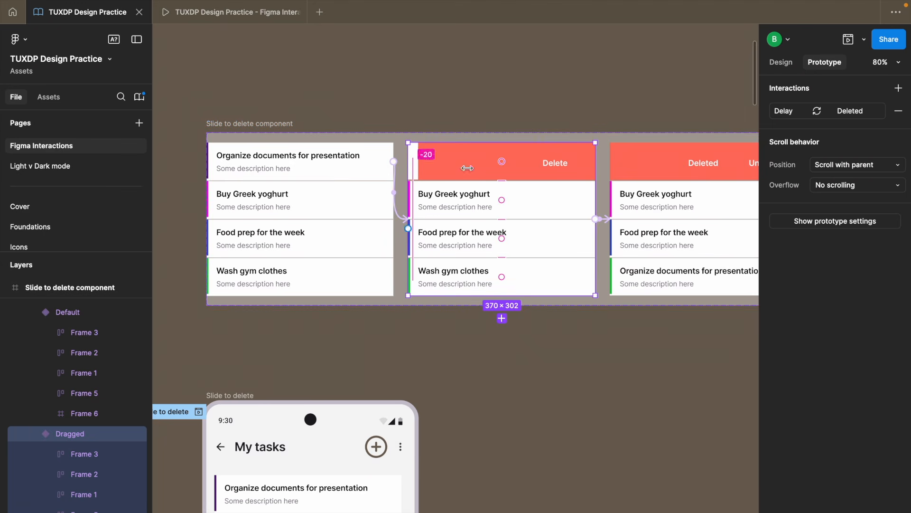
scroll(456, 170, "right", 3)
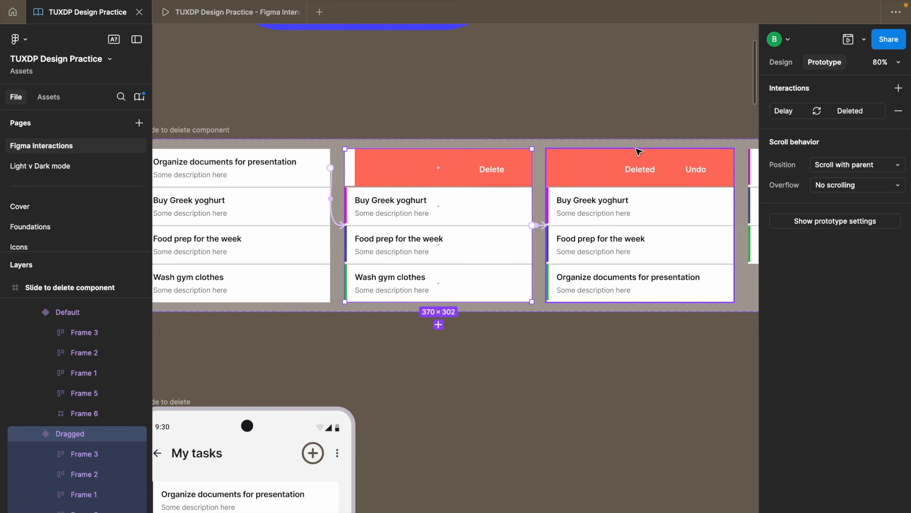
scroll(707, 173, "right", 3)
scroll(623, 195, "right", 5)
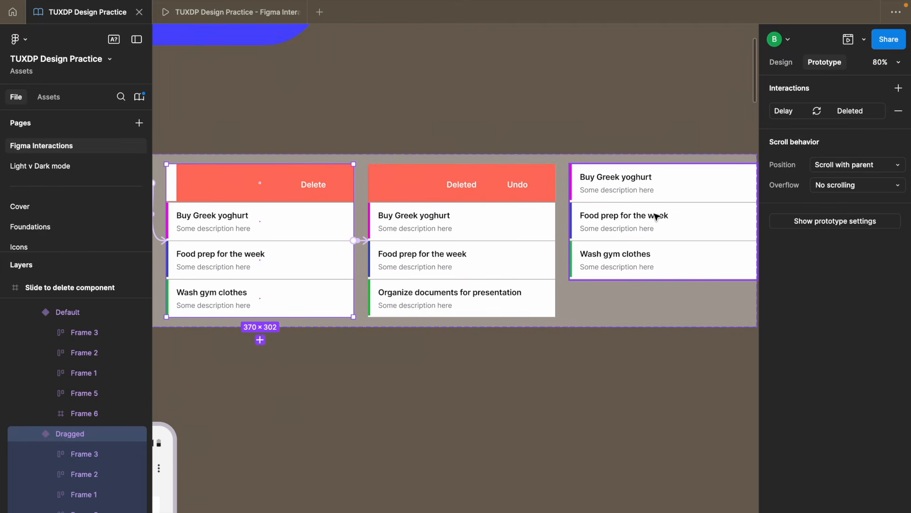
scroll(637, 190, "left", 6)
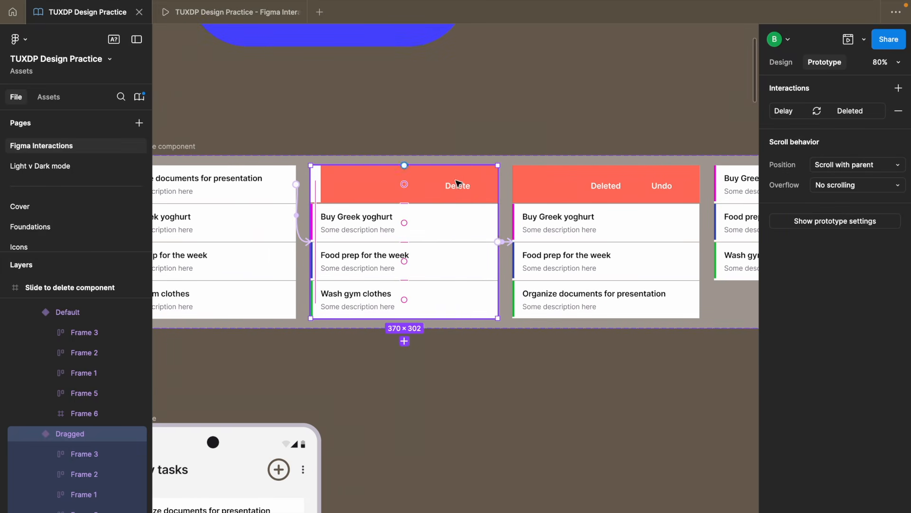
scroll(449, 186, "up", 5)
left_click(549, 278)
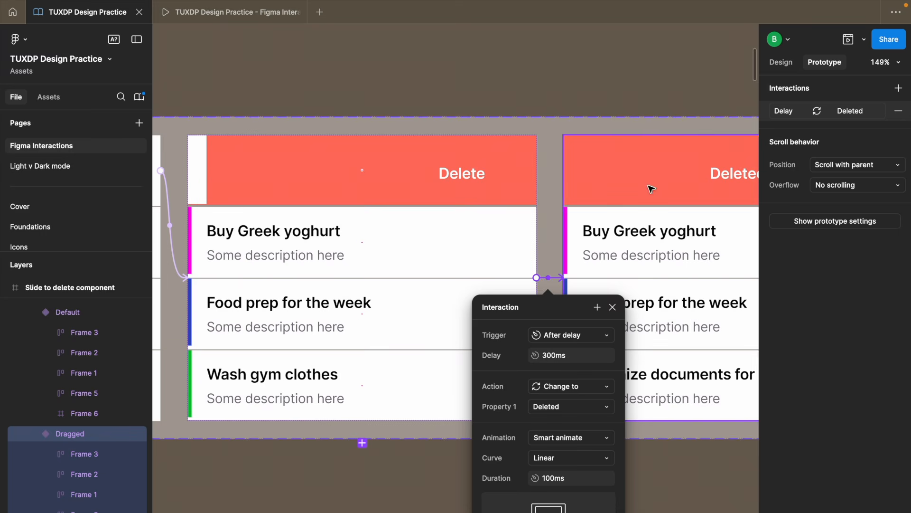
Step: Select the Deleted variant and examine its After delay interaction to the Removed variant
scroll(692, 272, "right", 5)
scroll(692, 272, "down", 5)
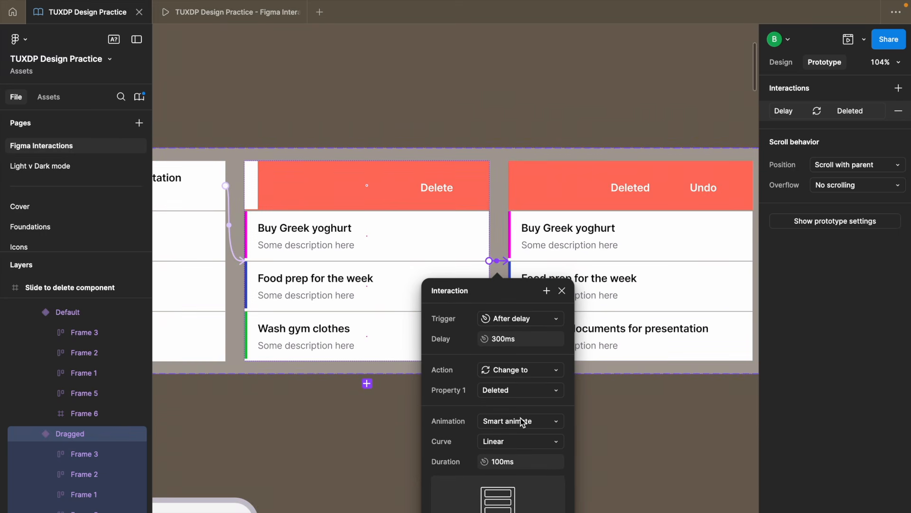
scroll(619, 308, "right", 3)
left_click(602, 232)
scroll(602, 232, "up", 3)
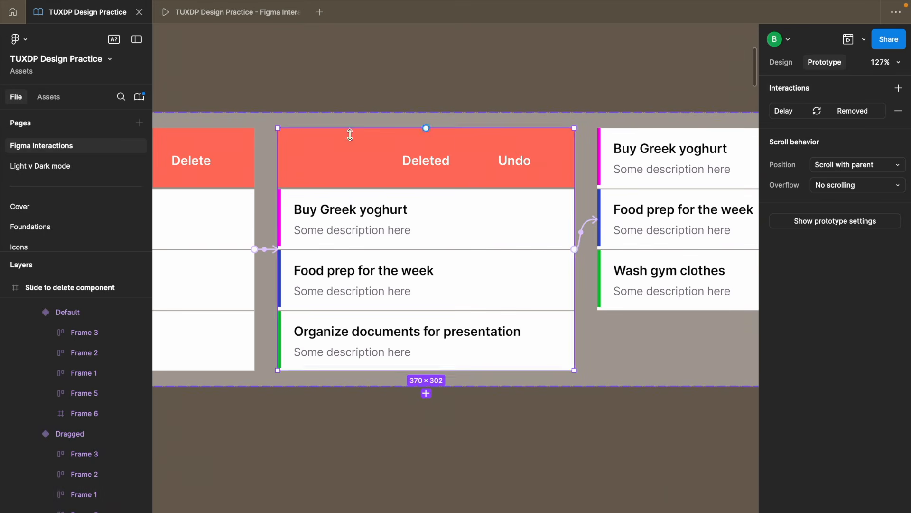
left_click(587, 227)
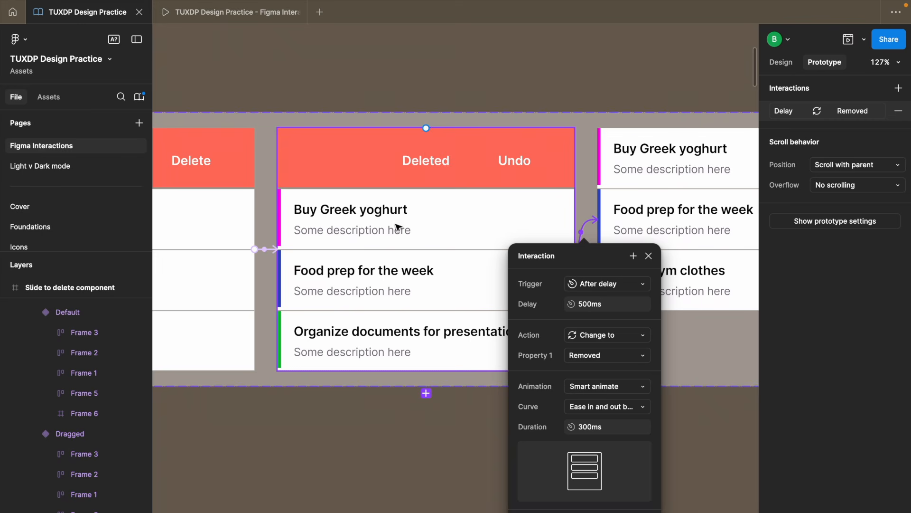
scroll(440, 176, "down", 3)
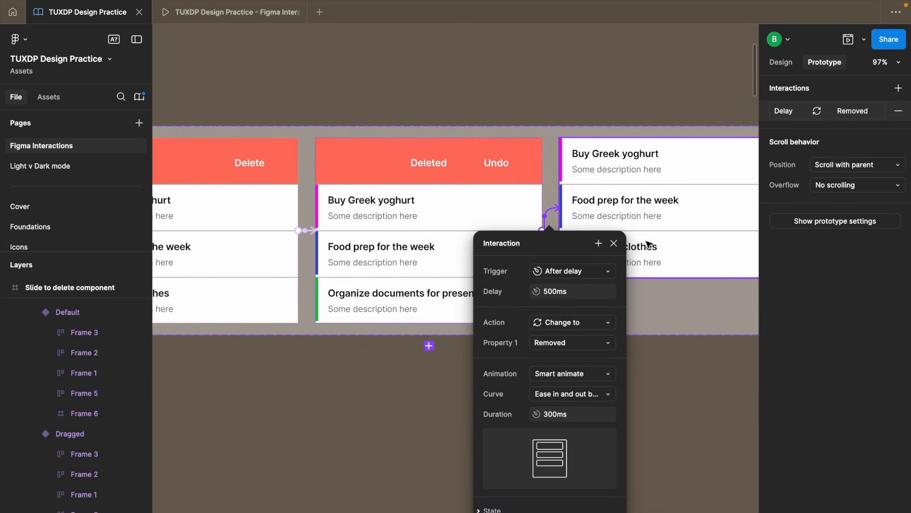
scroll(392, 199, "up", 2)
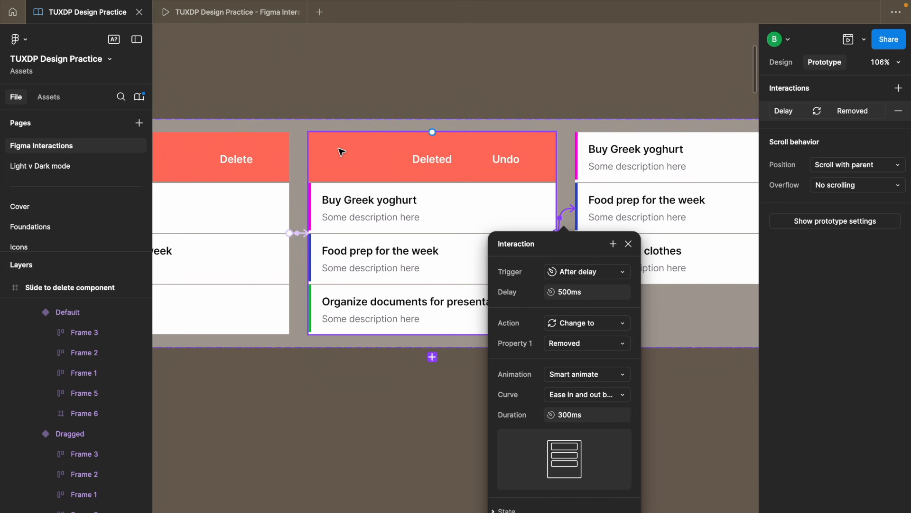
scroll(342, 151, "down", 1)
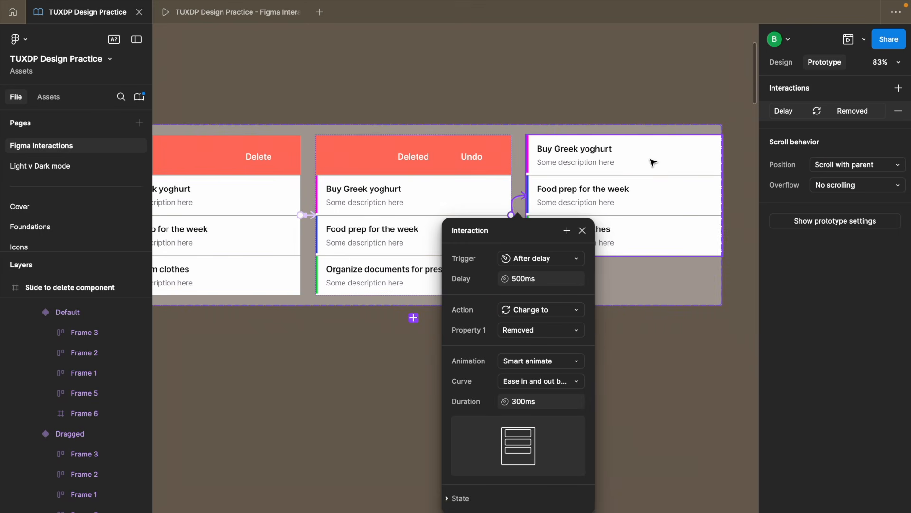
scroll(653, 163, "down", 3)
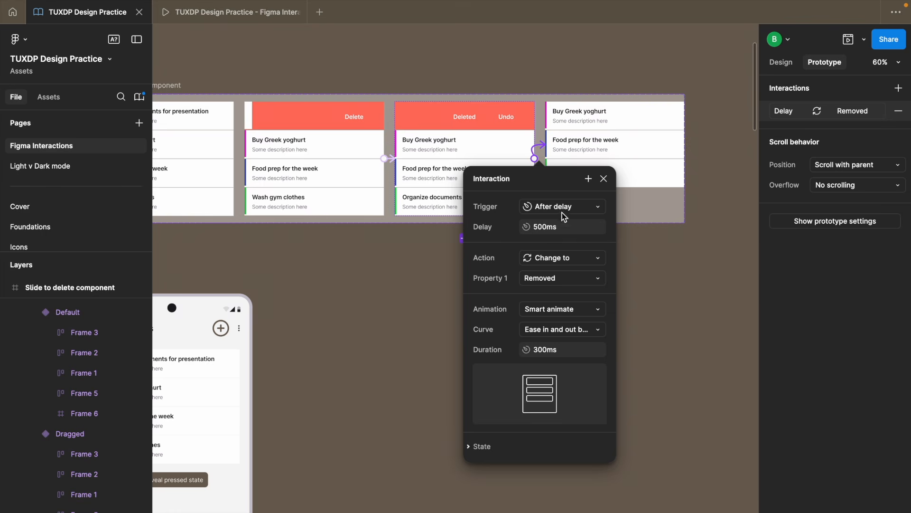
Step: Select the Removed variant and trace its After delay connection back to the Default variant
left_click(620, 110)
scroll(475, 142, "down", 3)
scroll(335, 112, "up", 5)
key("Escape")
key("Escape")
left_click(335, 112)
left_click(335, 112)
scroll(338, 100, "down", 4)
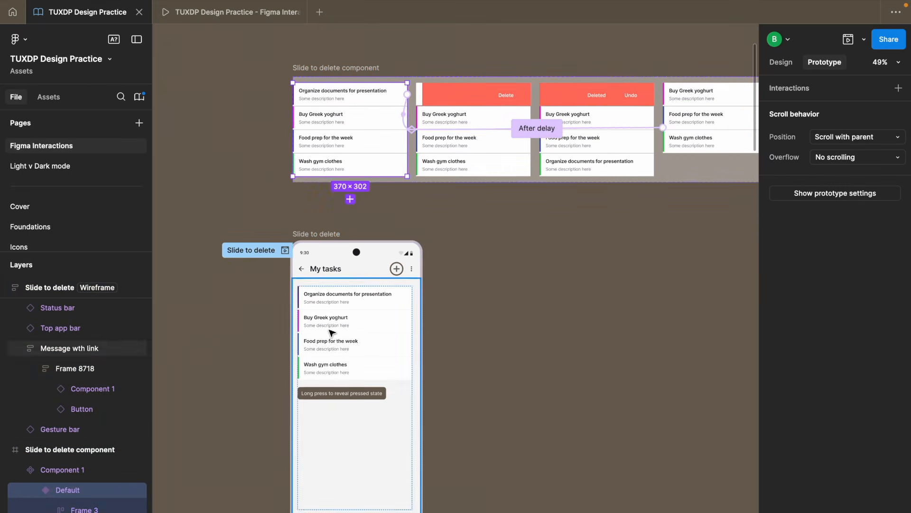
Step: Select the Slide to delete phone frame and present its flow as a prototype in a separate tab
left_click(331, 333)
scroll(332, 333, "up", 5)
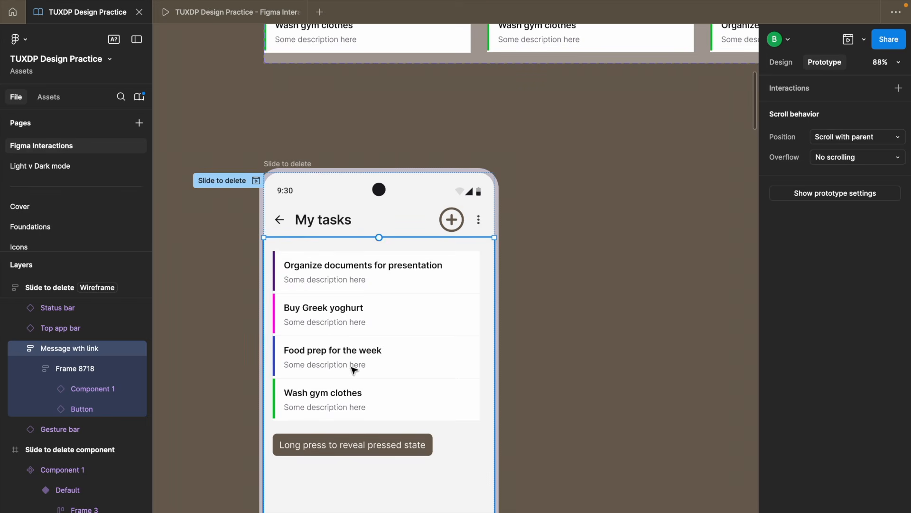
scroll(354, 370, "down", 4)
left_click(304, 218)
scroll(304, 208, "down", 2)
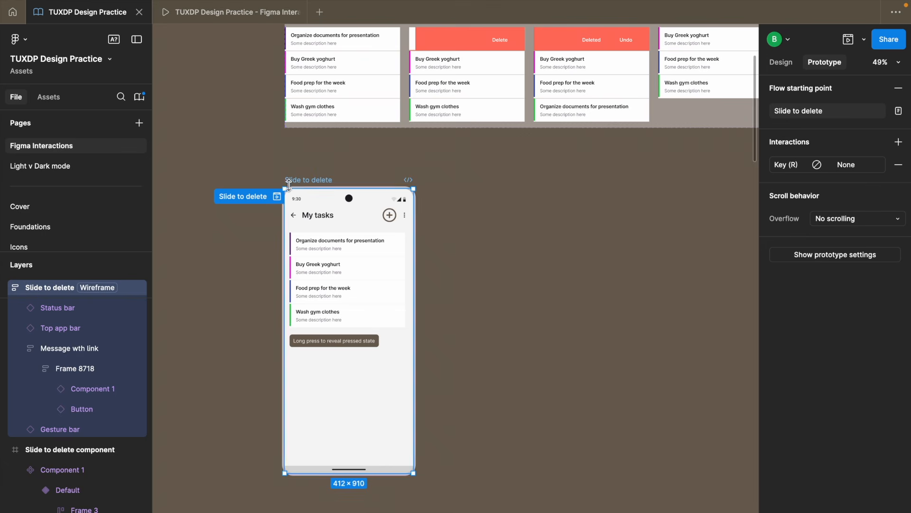
left_click(864, 40)
left_click(819, 65)
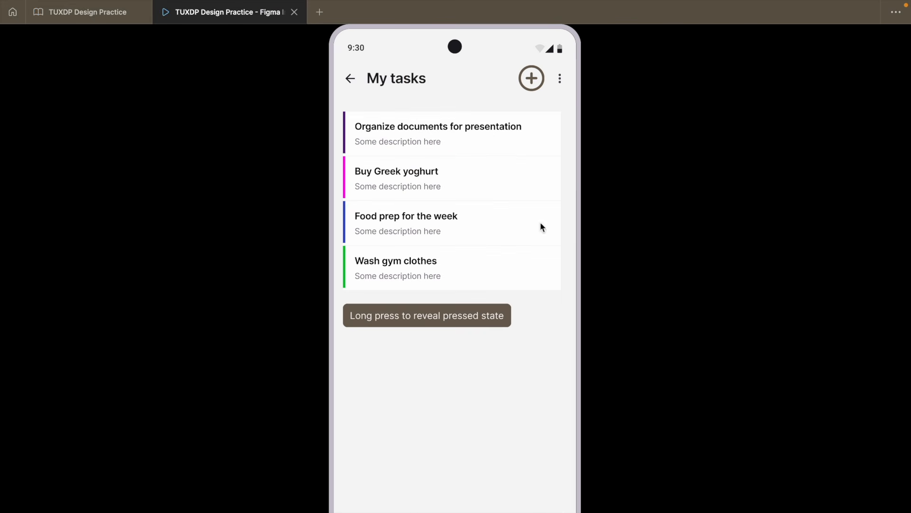
Step: Test the drag interaction by swiping away the "Organize documents for presentation" task, and try the same swipe on "Buy Greek yoghurt"
left_click(459, 146)
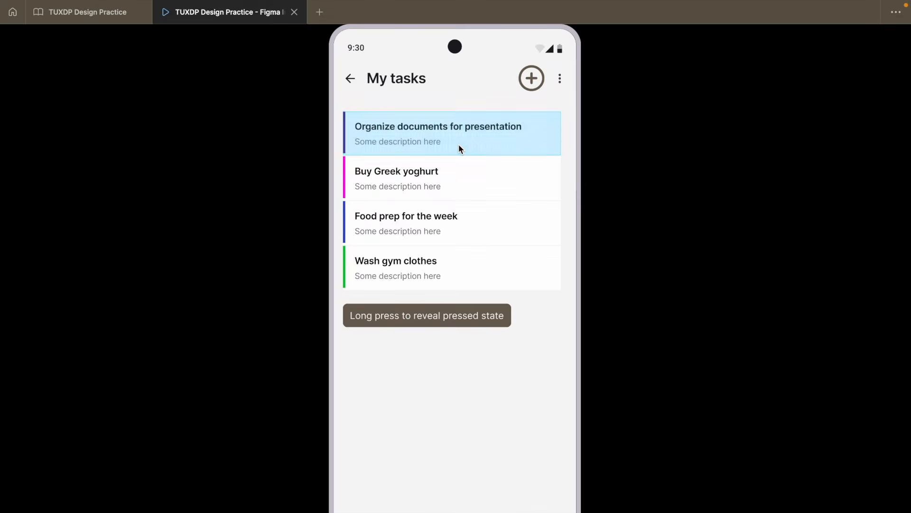
left_click_drag(535, 137, 329, 135)
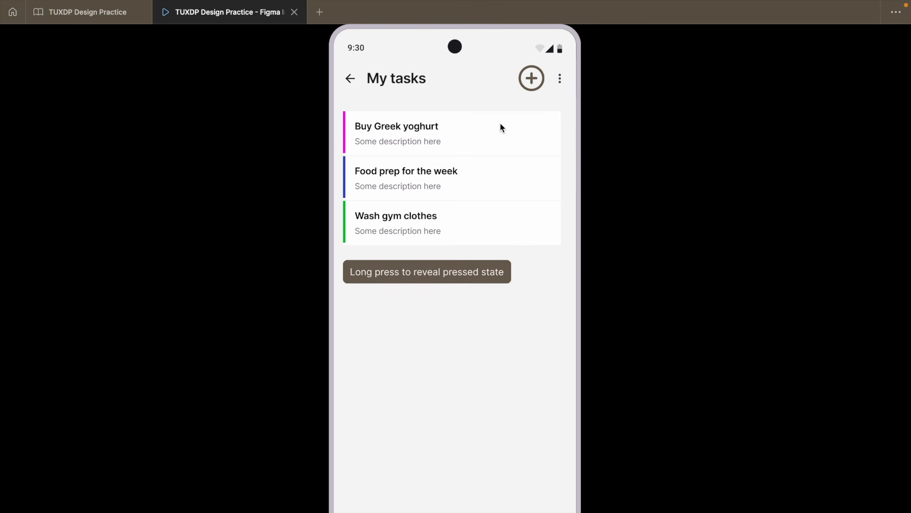
left_click_drag(515, 137, 258, 128)
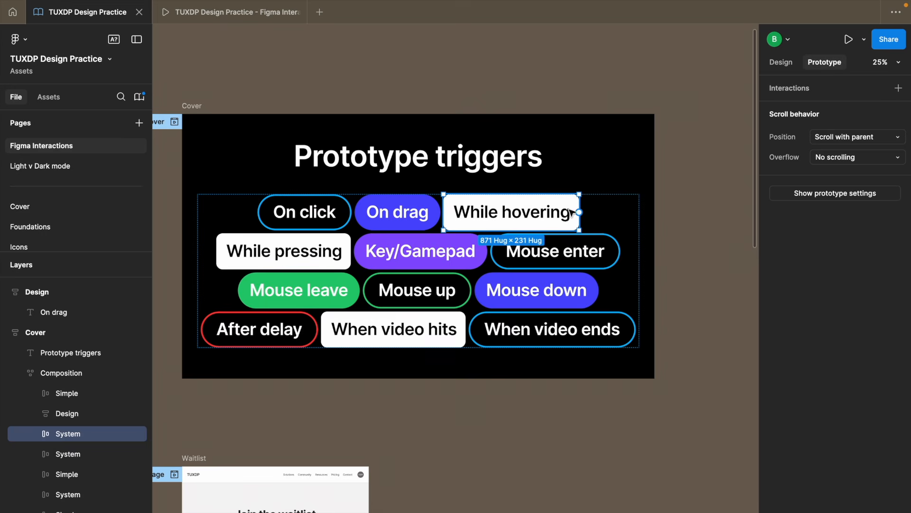
scroll(561, 222, "up", 5)
scroll(559, 219, "down", 5)
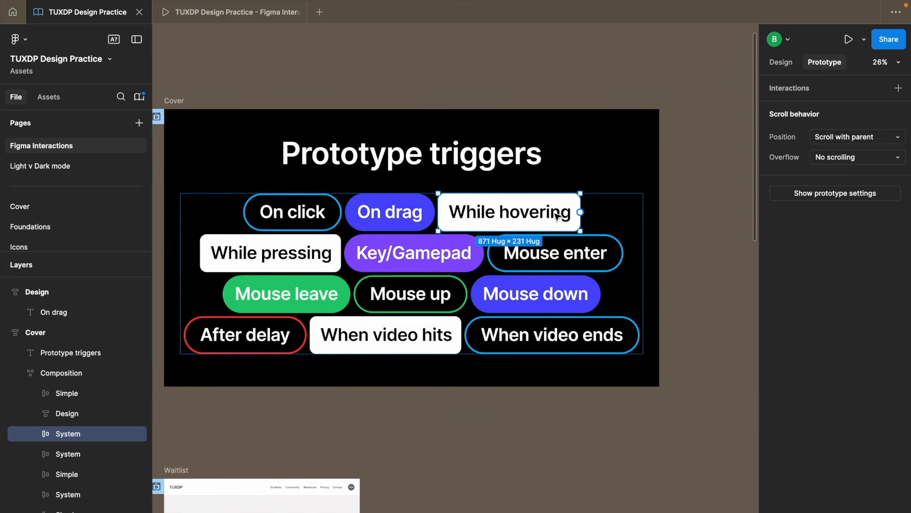
scroll(559, 216, "up", 2)
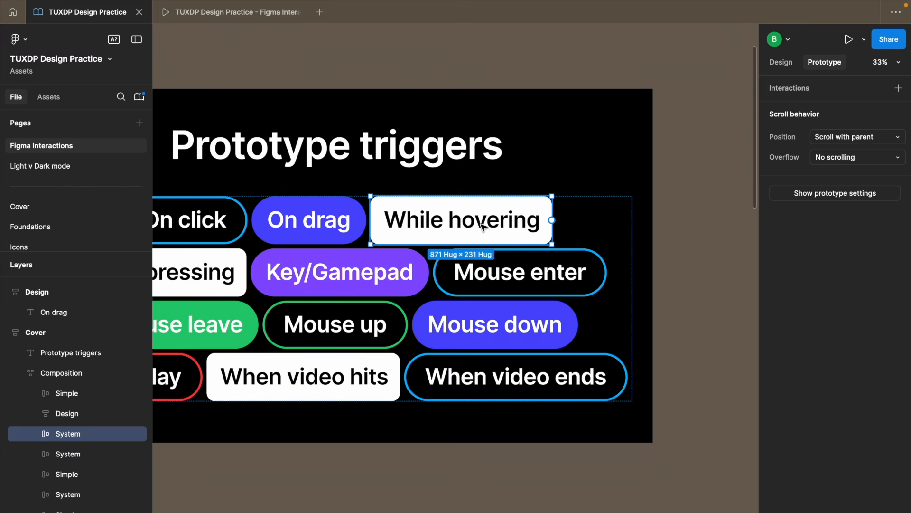
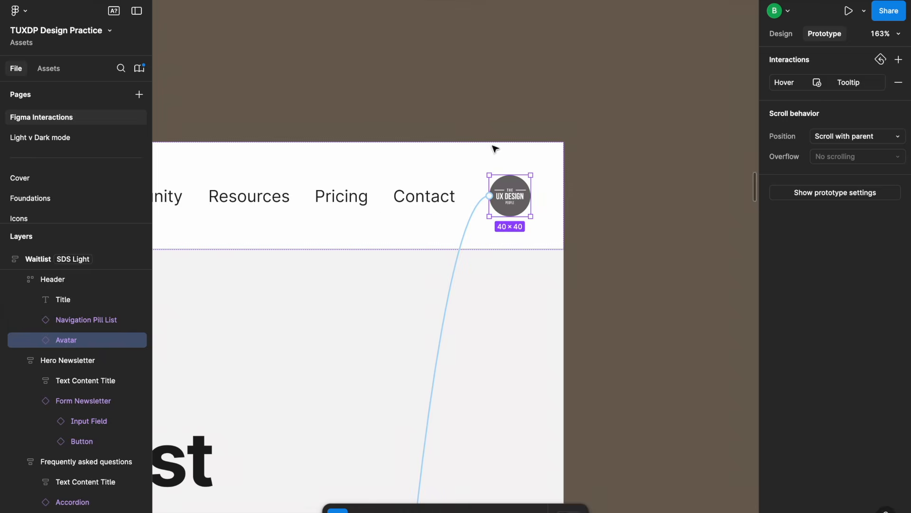
Step: Open the Waitlist header avatar's While hovering interaction and review its Overlay and Position options, keeping Tooltip and Manual
left_click(792, 84)
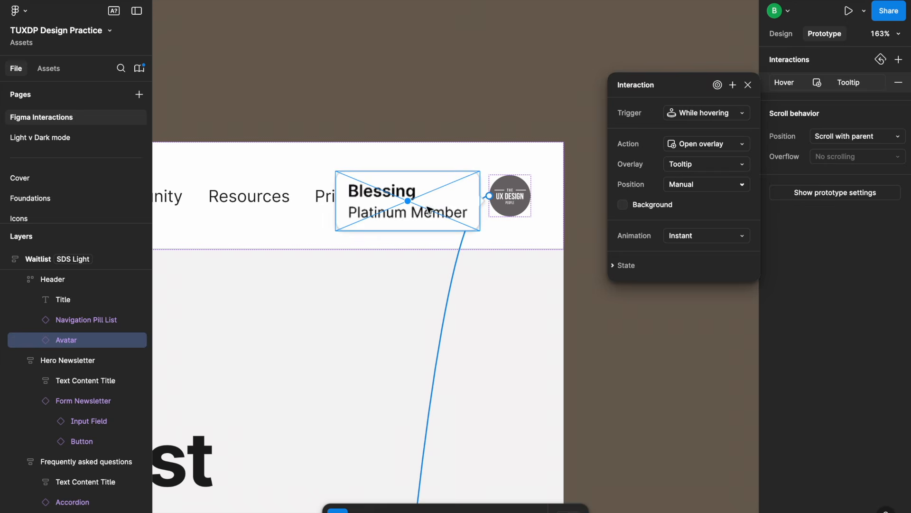
left_click(687, 169)
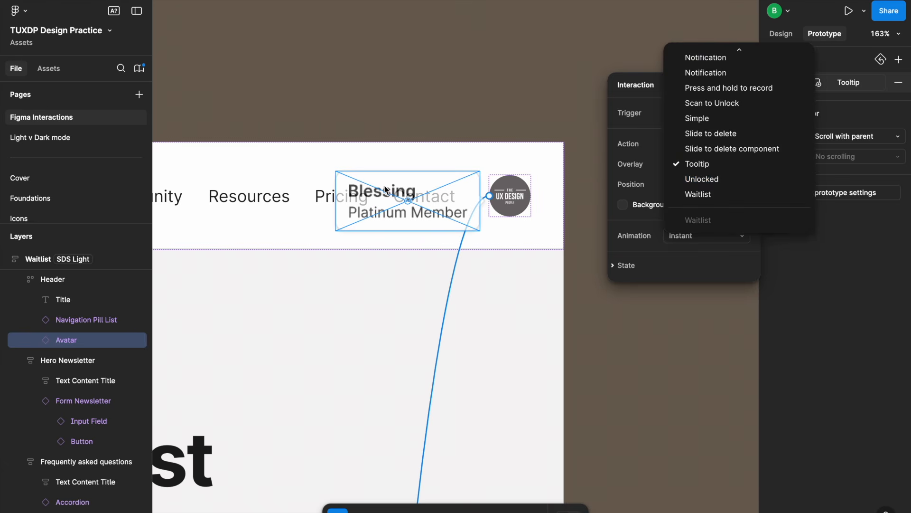
left_click(644, 183)
left_click(685, 190)
left_click(687, 184)
Step: Move the Tooltip component on the canvas beside the Waitlist page's header and inspect its pointer arrow
left_click_drag(534, 43, 510, 154)
scroll(498, 152, "up", 5)
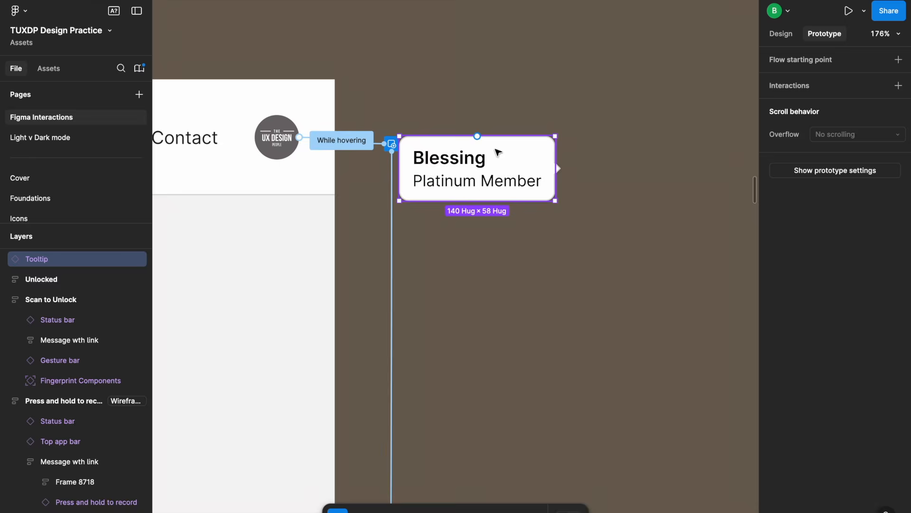
scroll(571, 169, "up", 5)
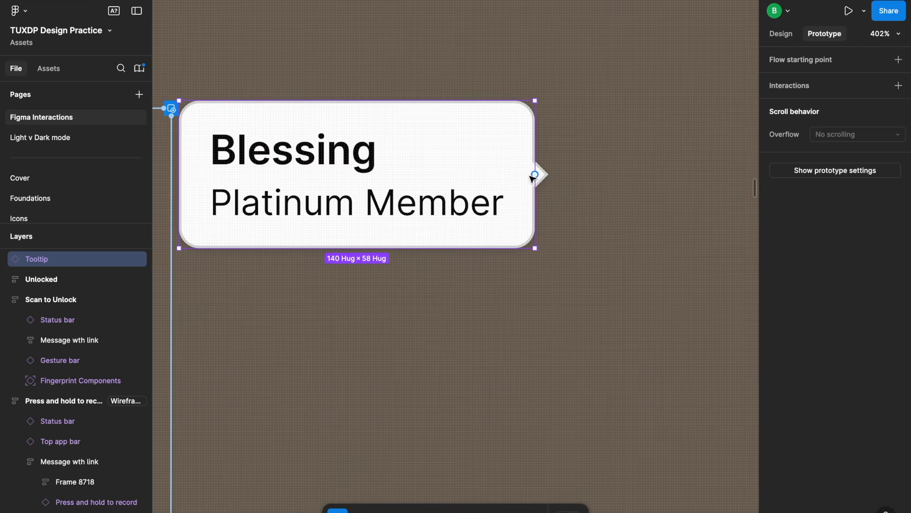
scroll(530, 169, "down", 5)
scroll(477, 145, "up", 3)
Step: Reopen the avatar's While hovering interaction and position the Tooltip overlay just to the left of the avatar
left_click(477, 144)
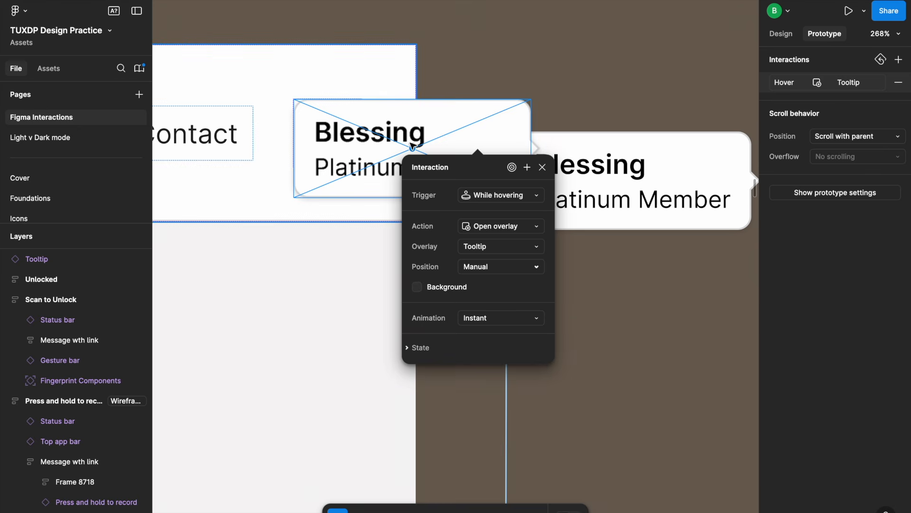
scroll(482, 157, "up", 1)
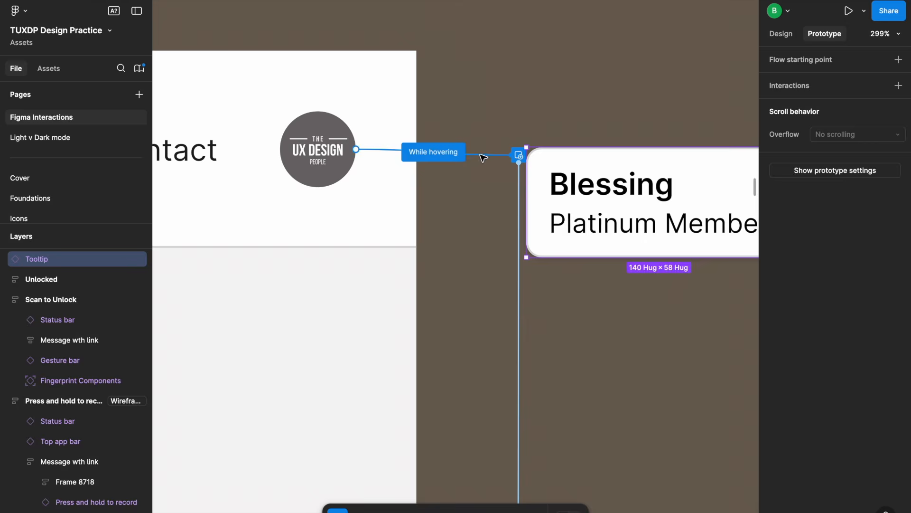
left_click_drag(413, 168, 309, 149)
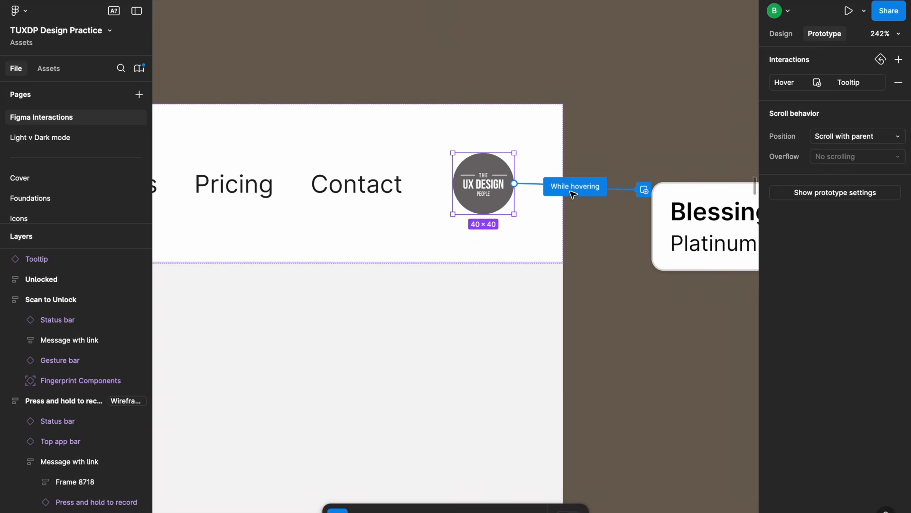
Step: Present the Waitlist page flow, test the tooltip on the header avatar, and return to the canvas
scroll(573, 194, "down", 10)
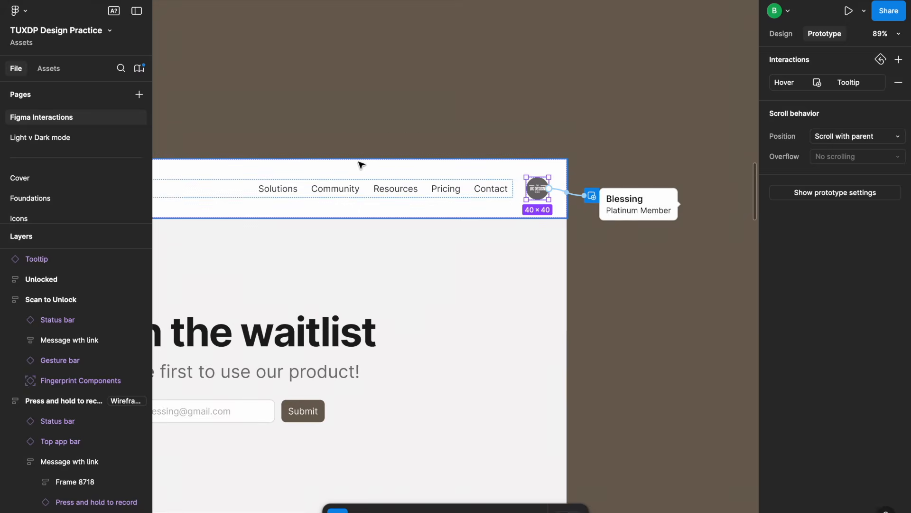
scroll(232, 152, "left", 2)
left_click(183, 135)
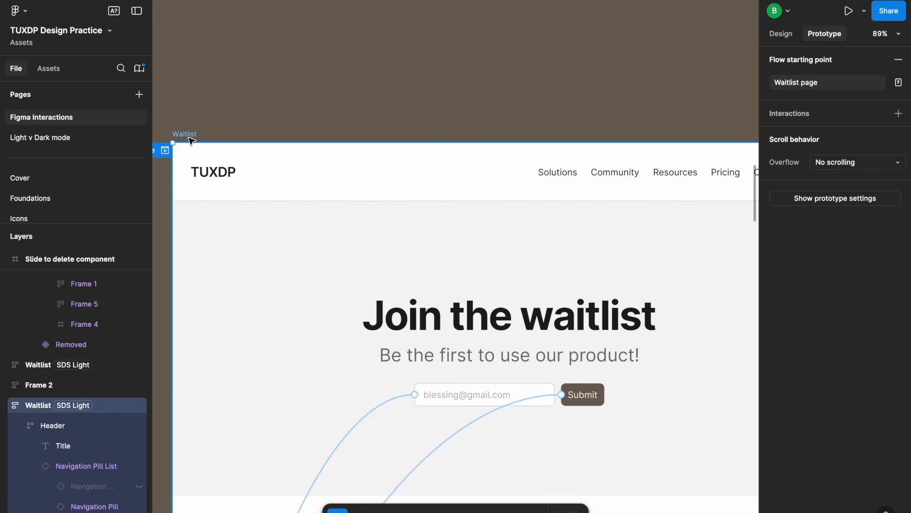
left_click(848, 11)
left_click(489, 151)
mouse_move(879, 56)
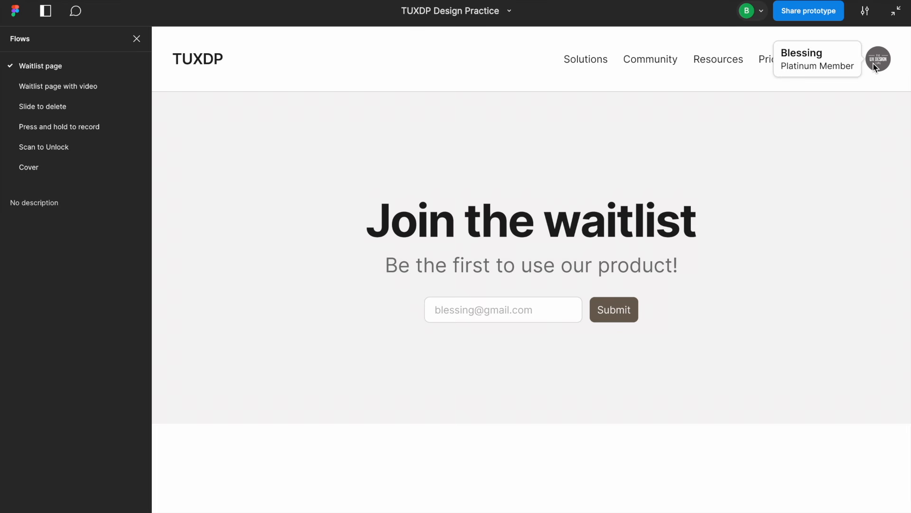
key("Escape")
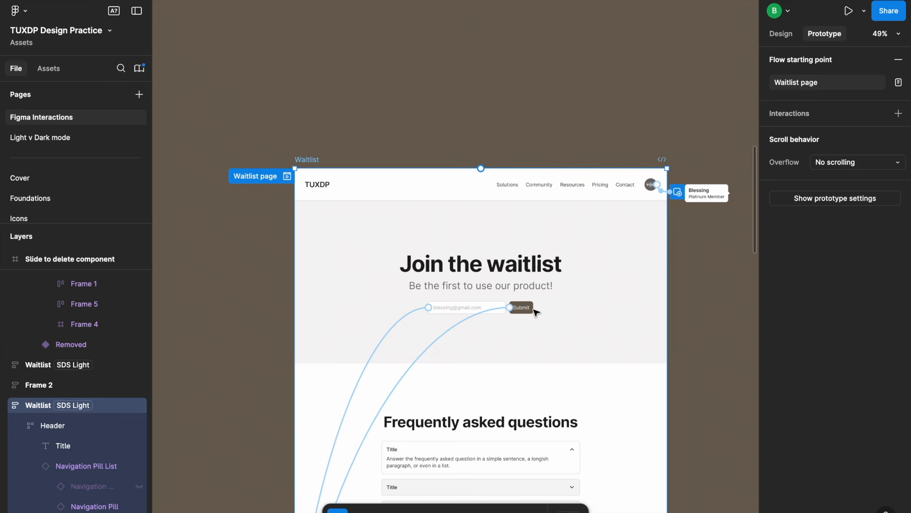
Step: Select the Submit button in the Waitlist form and review its On click interaction to the Notification overlay
scroll(536, 311, "up", 5)
left_click(527, 314)
scroll(501, 291, "up", 3)
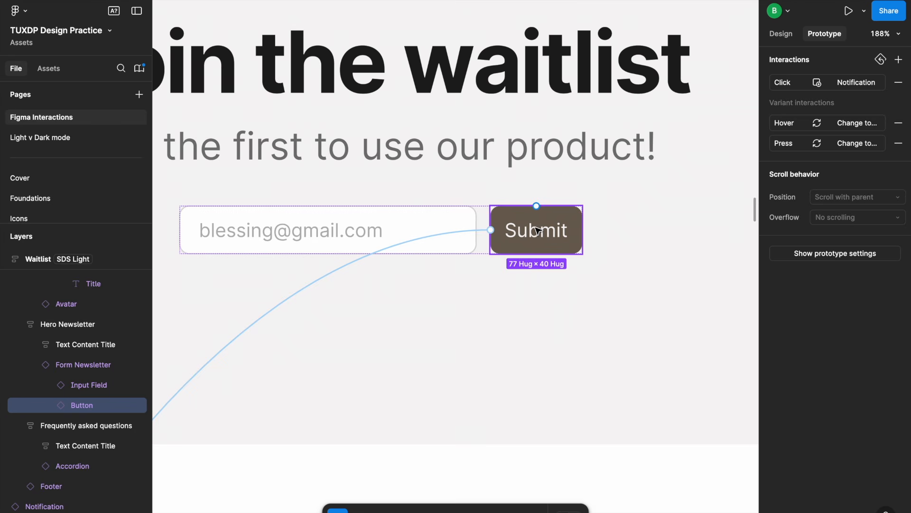
scroll(537, 231, "down", 5)
scroll(527, 233, "up", 8)
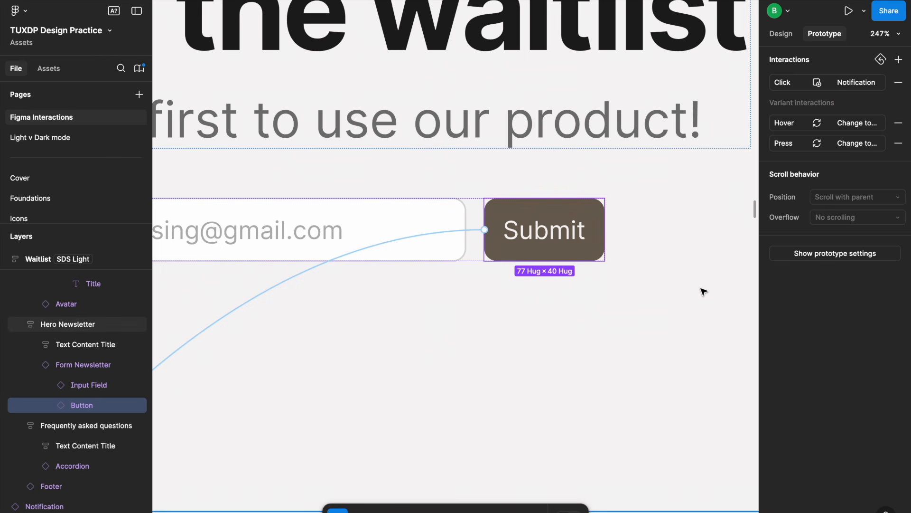
key("alt+super+Return")
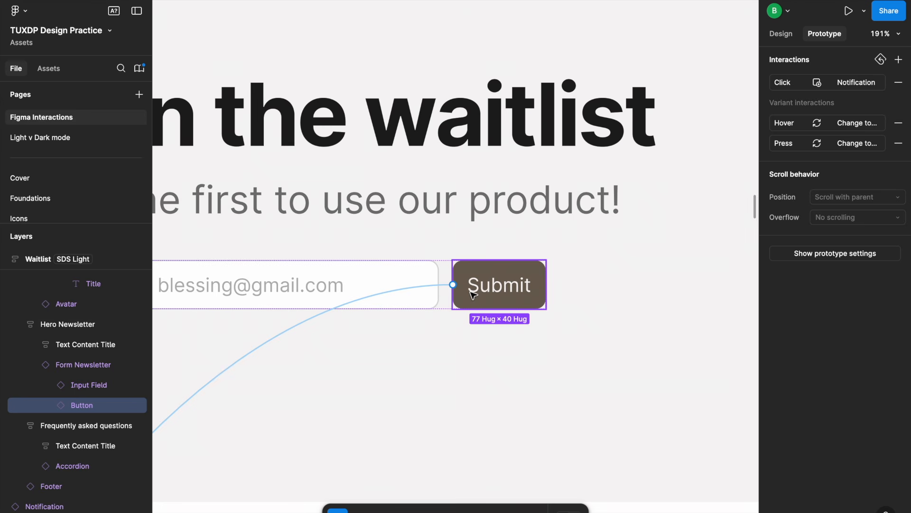
left_click(793, 84)
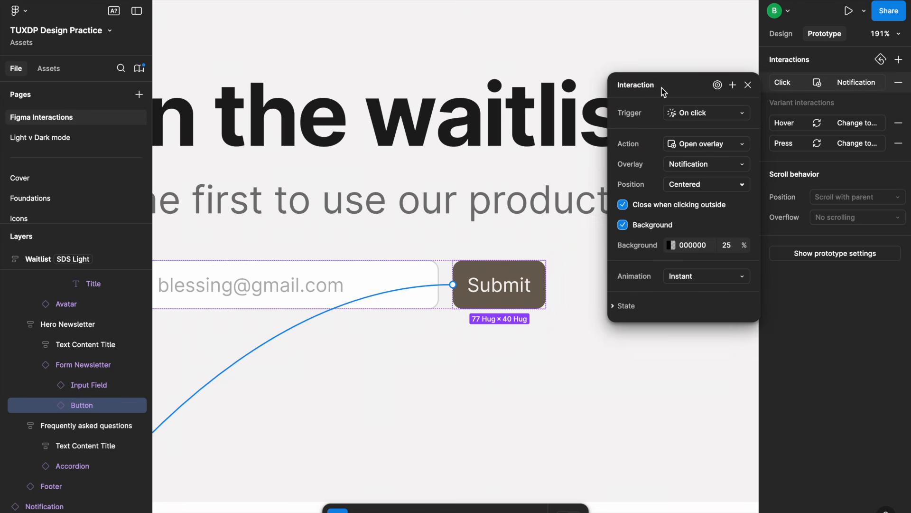
left_click(748, 85)
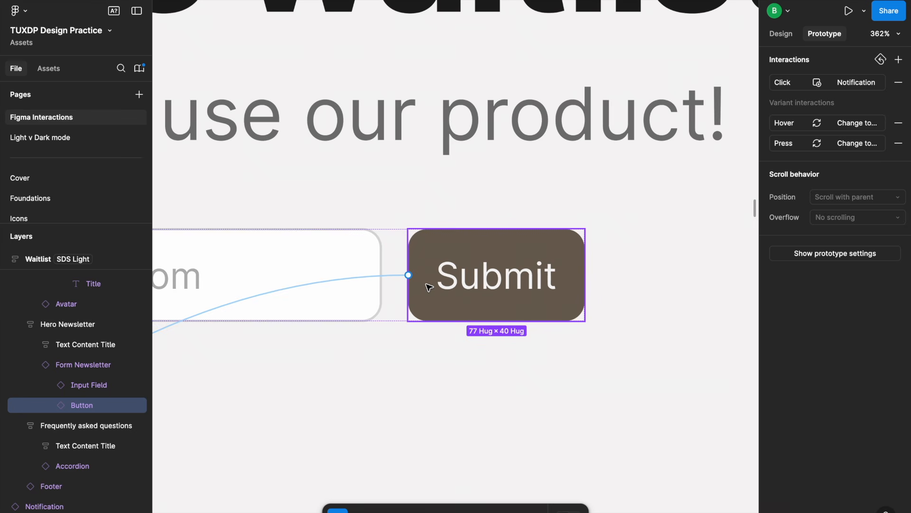
scroll(430, 287, "down", 5)
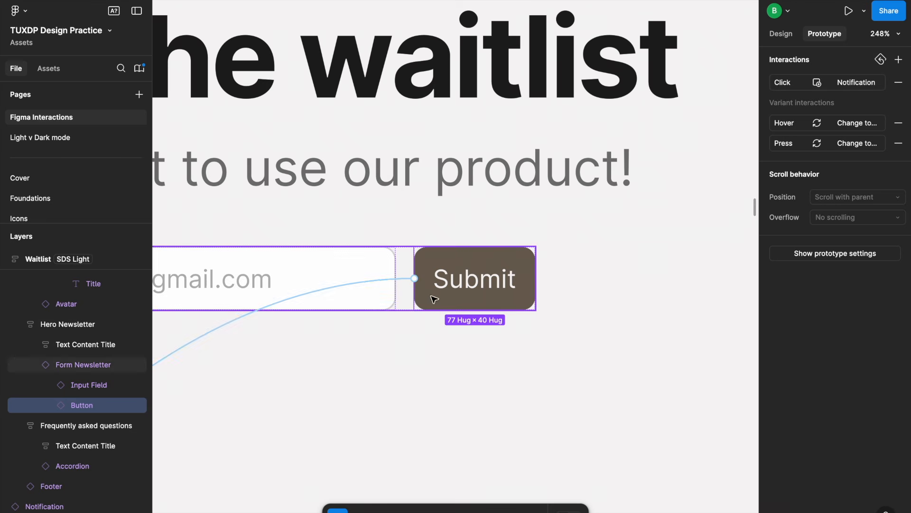
scroll(446, 276, "up", 1)
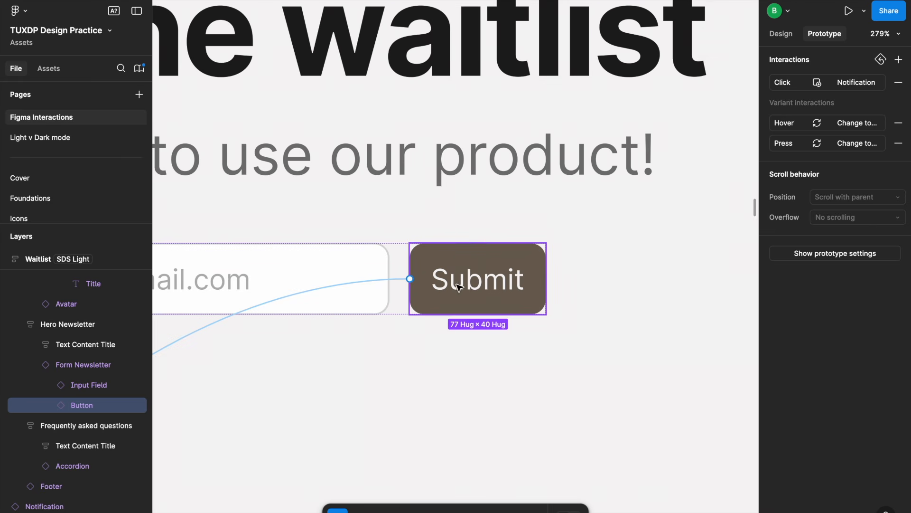
Step: Go to the main component of the Submit button and bring the Button component set into view
scroll(467, 279, "down", 3)
scroll(468, 280, "up", 4)
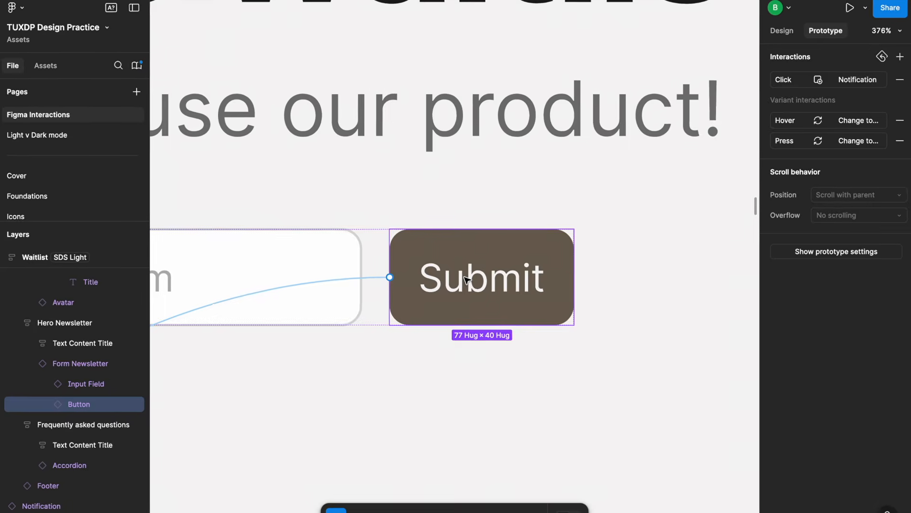
right_click(468, 280)
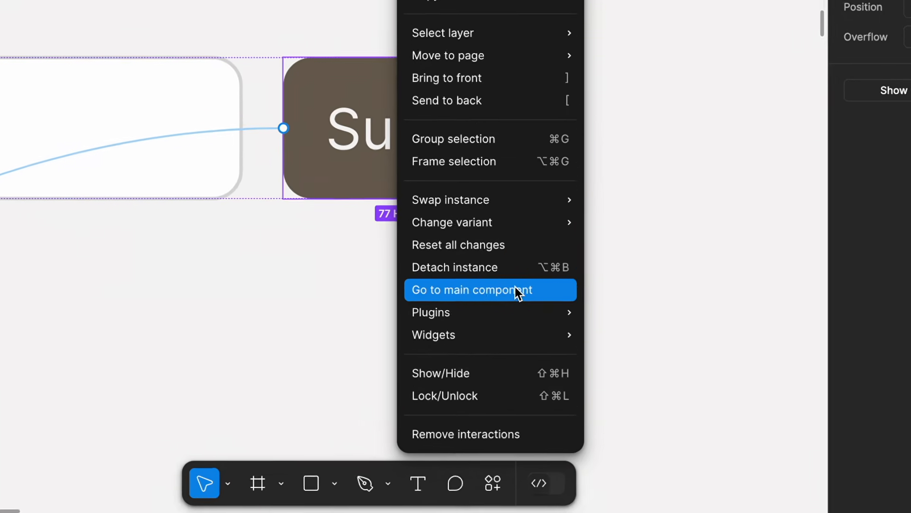
left_click(517, 335)
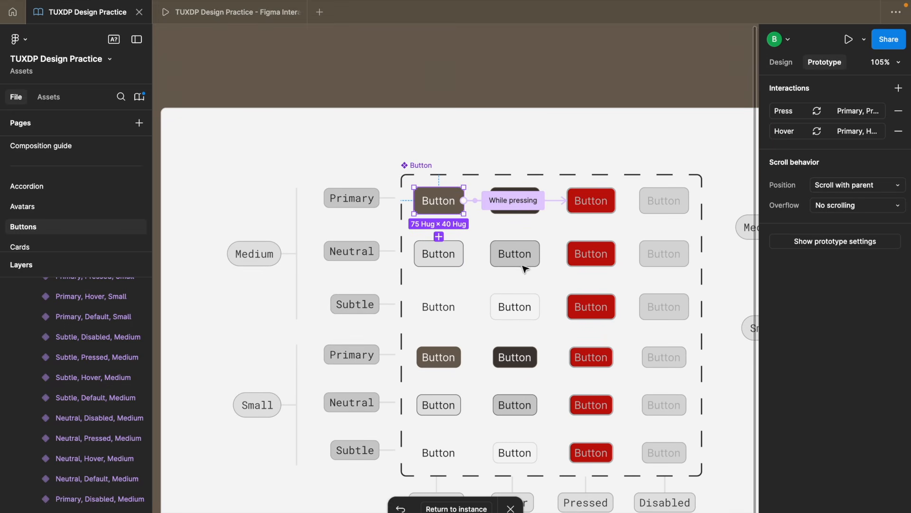
scroll(457, 181, "up", 2)
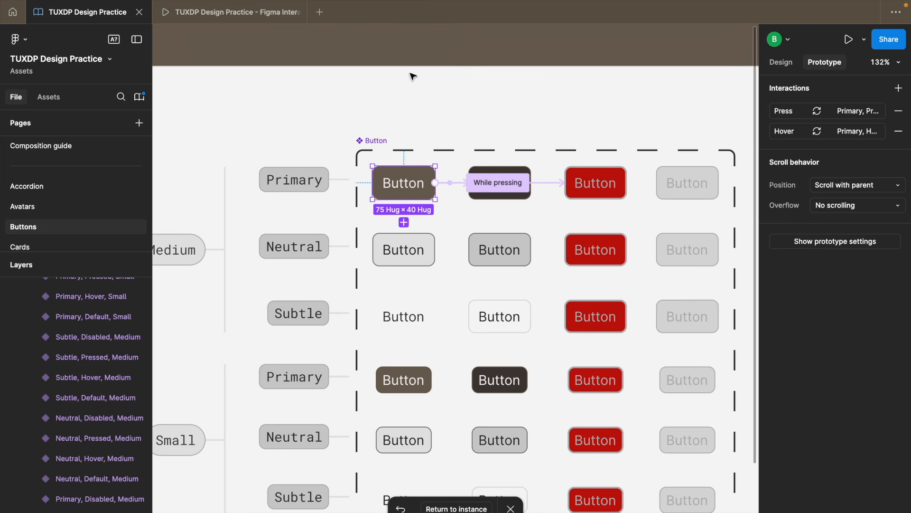
Step: Try placing a copy of the medium Primary default button above the Button component set
left_click_drag(412, 190, 427, 36)
scroll(429, 52, "up", 2)
left_click_drag(421, 75, 421, 130)
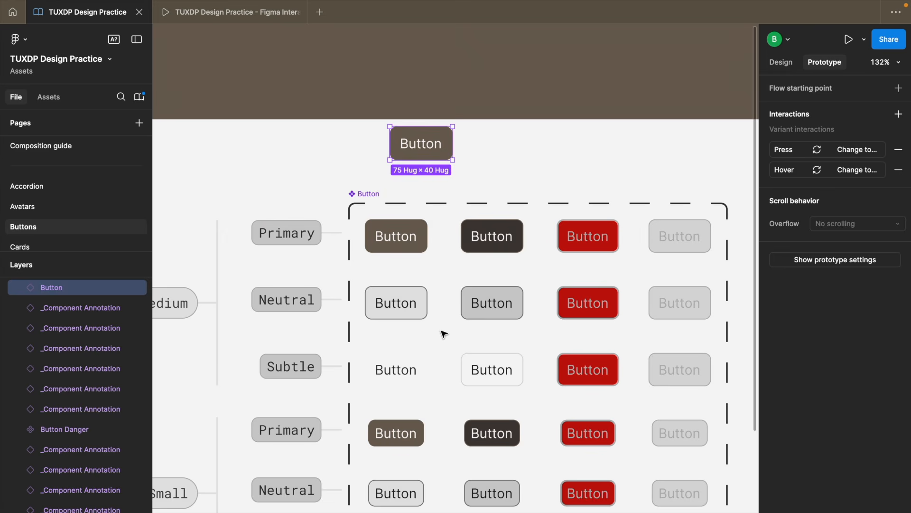
Step: Open the While hovering interaction of the medium Primary default button variant
scroll(443, 334, "down", 5)
scroll(423, 237, "up", 8)
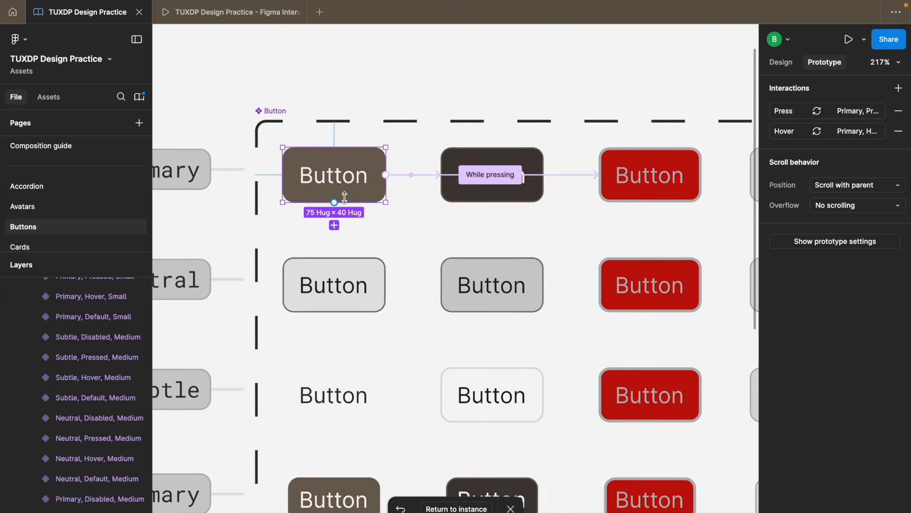
scroll(347, 200, "up", 1)
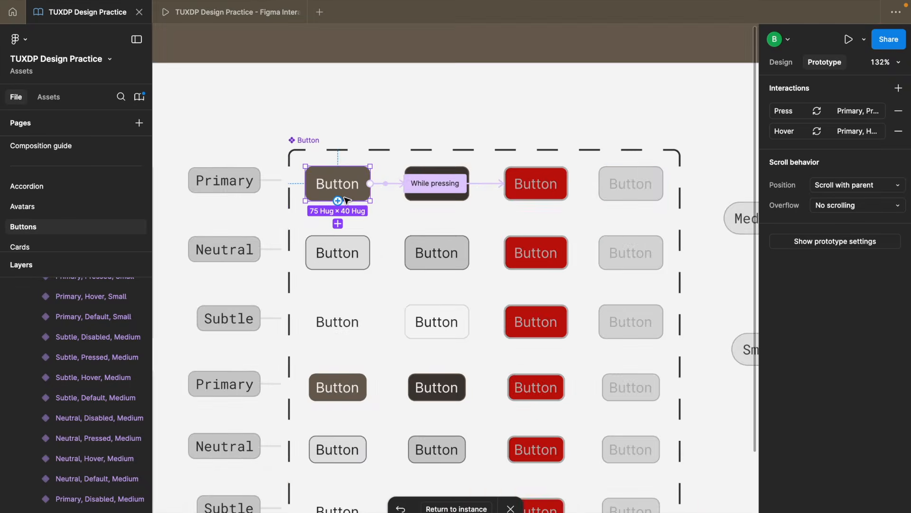
scroll(346, 200, "up", 4)
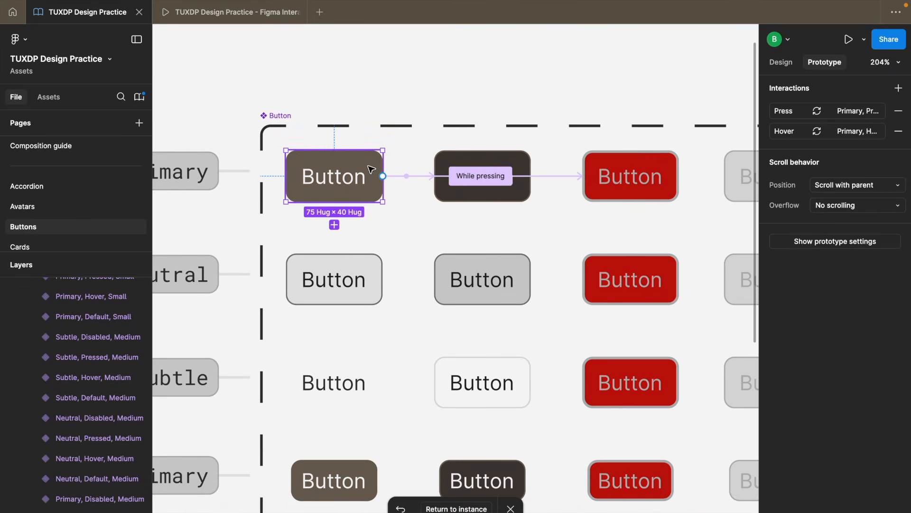
left_click(796, 132)
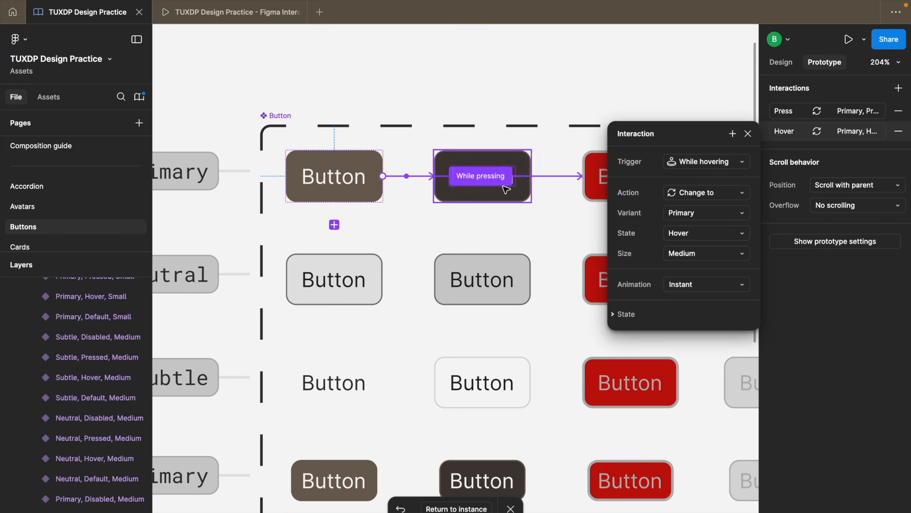
Step: Examine the hover interaction against the component set's variants, keep its State option on Hover, and close its settings
scroll(481, 175, "down", 5)
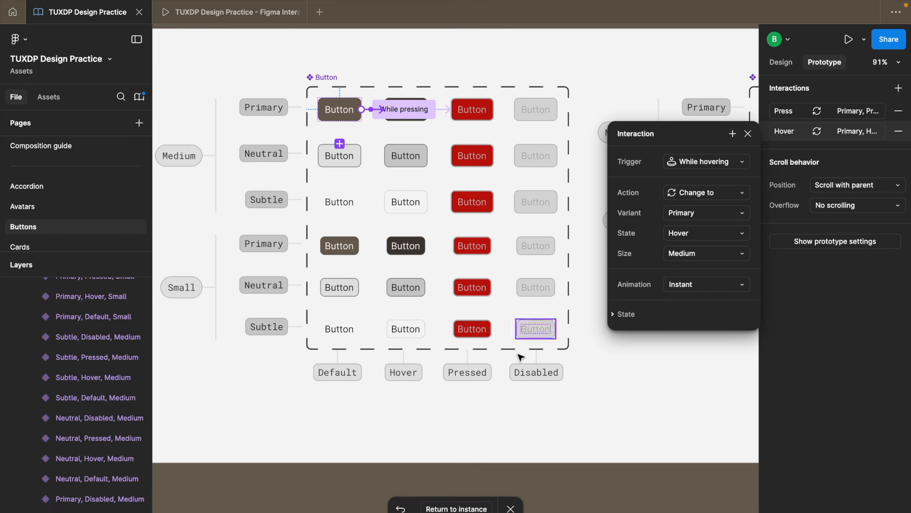
scroll(472, 98, "up", 5)
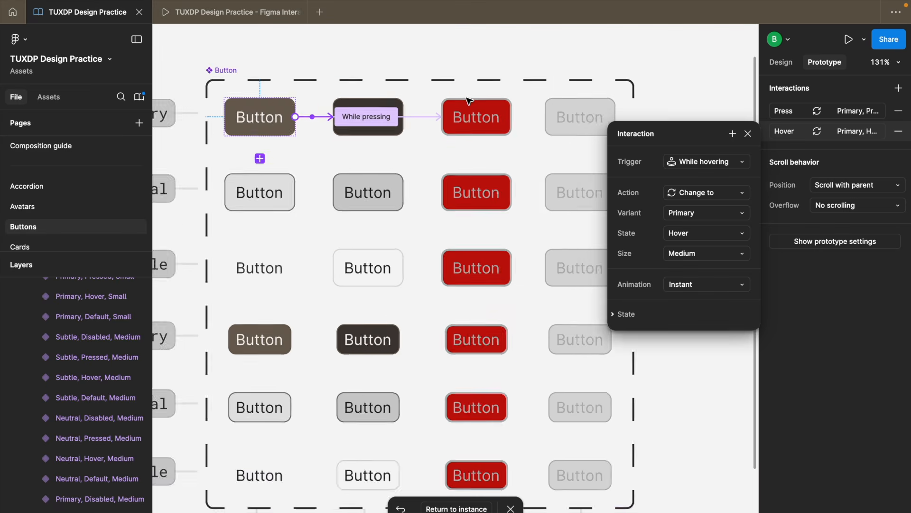
scroll(474, 201, "up", 5)
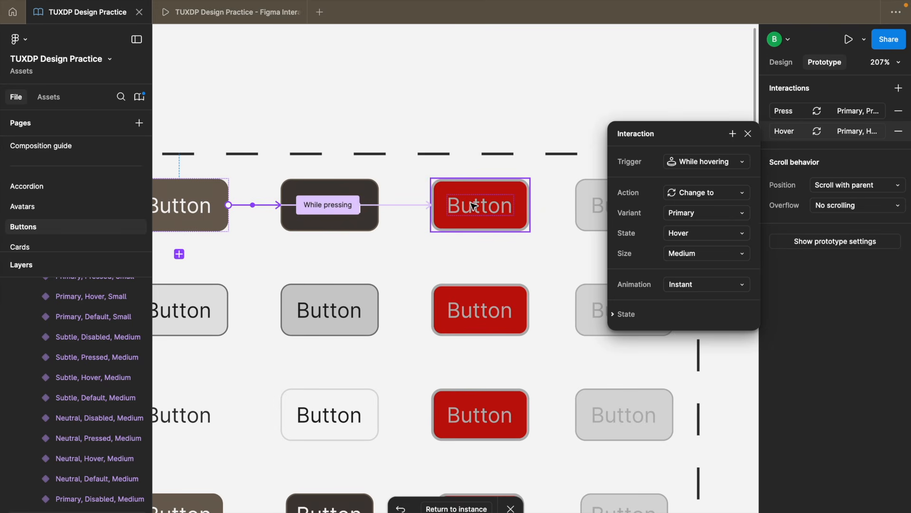
scroll(474, 206, "down", 5)
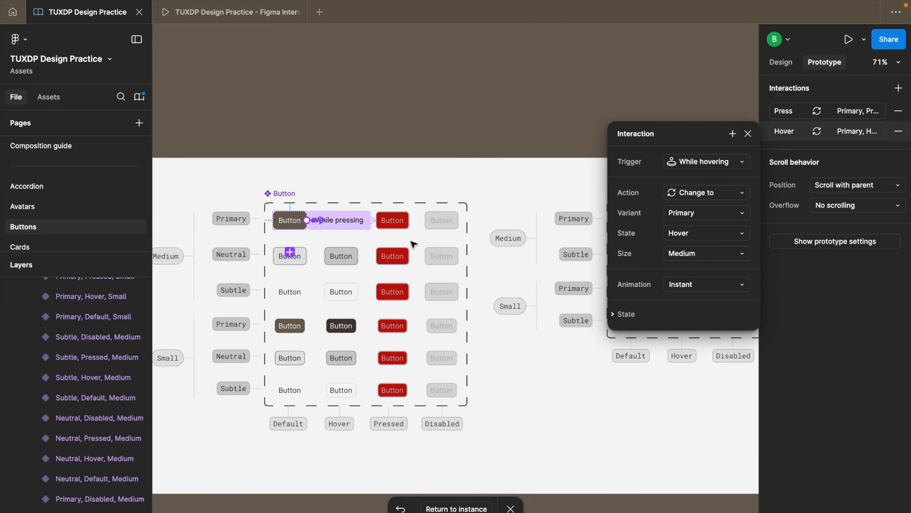
scroll(260, 207, "up", 5)
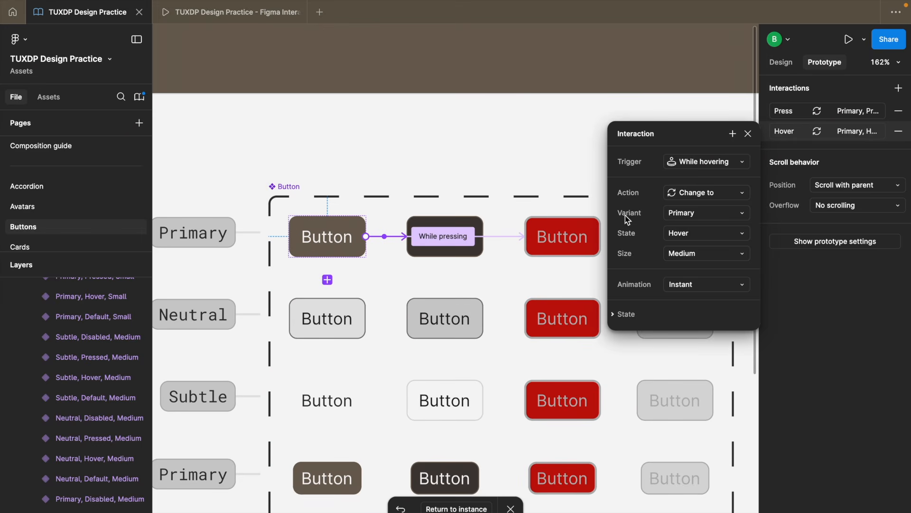
left_click(670, 240)
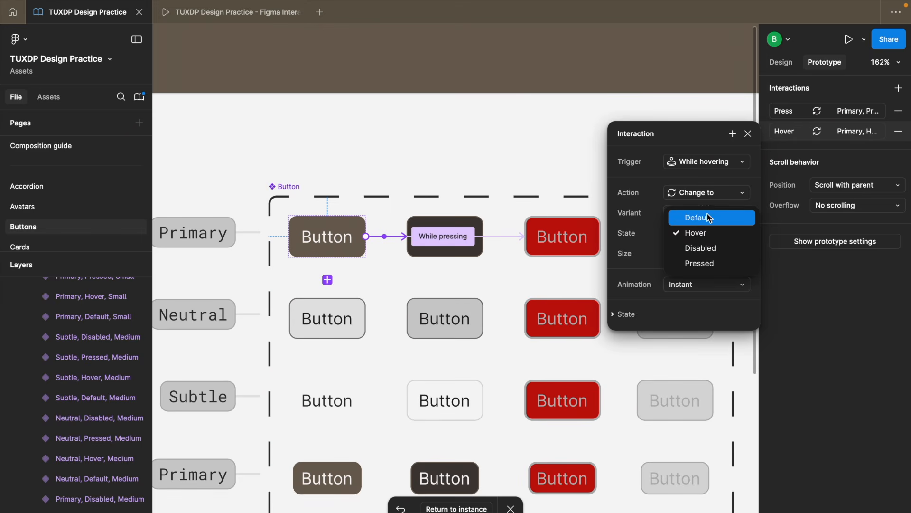
left_click(699, 233)
key("Escape")
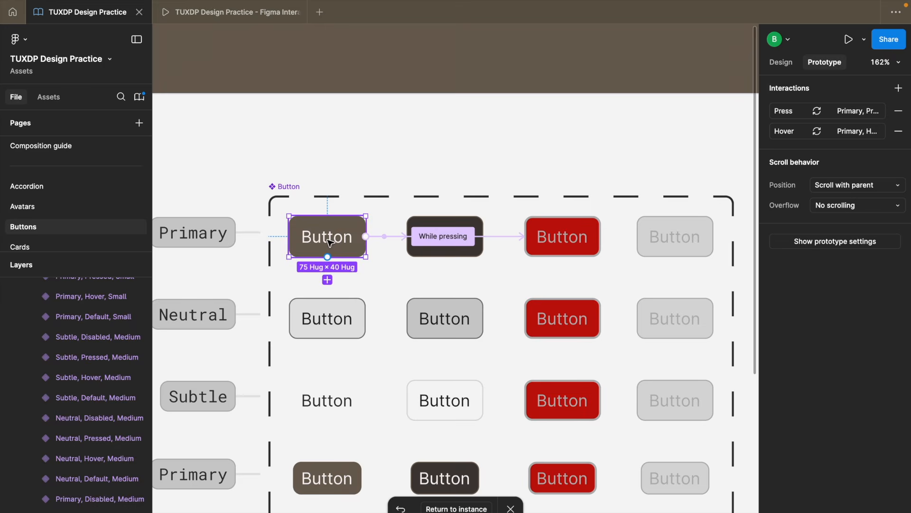
Step: Check the Primary default variant's design properties, review its While hovering interaction again, and reselect the variant
left_click(781, 62)
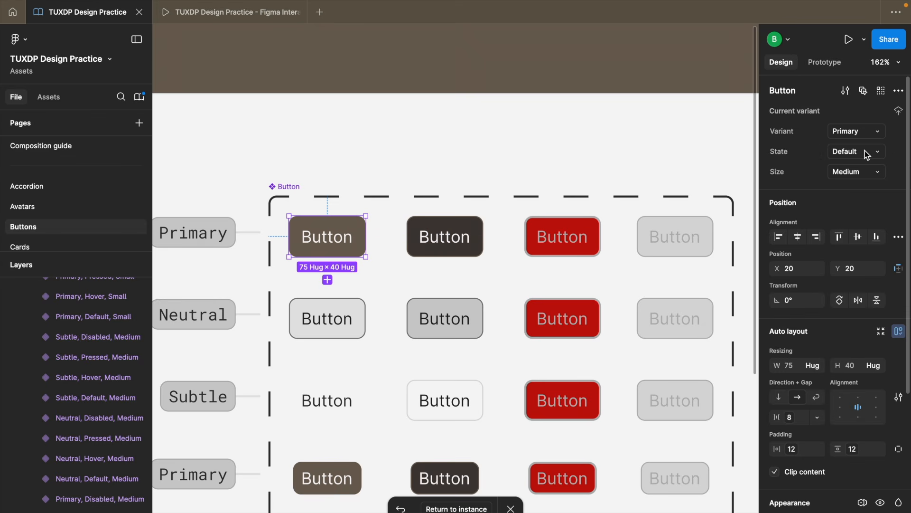
left_click(826, 62)
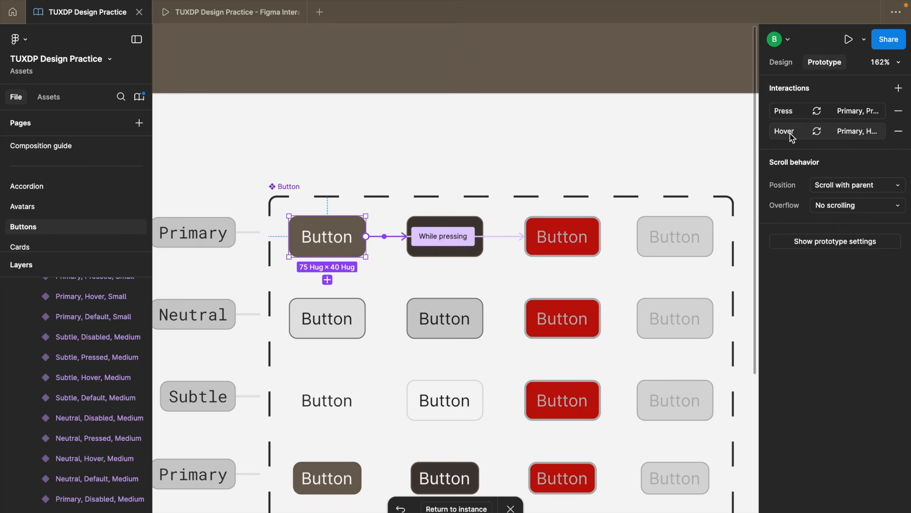
left_click(807, 131)
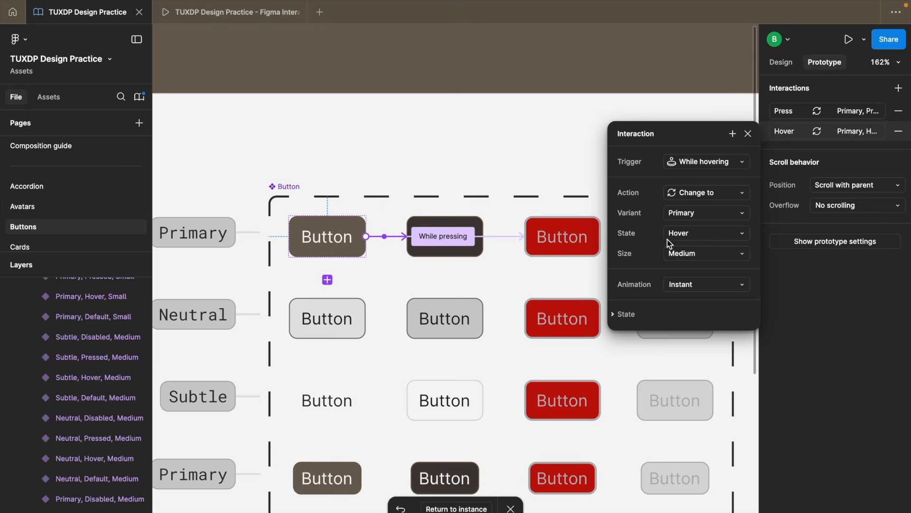
left_click(332, 243)
Step: Return to the Submit button instance on the Waitlist page and switch to the prototype presentation
scroll(333, 243, "down", 3)
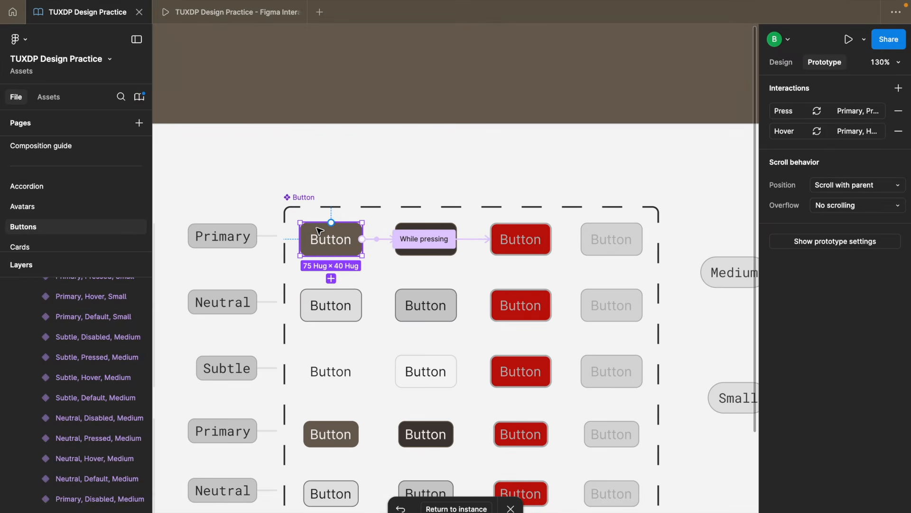
left_click(457, 509)
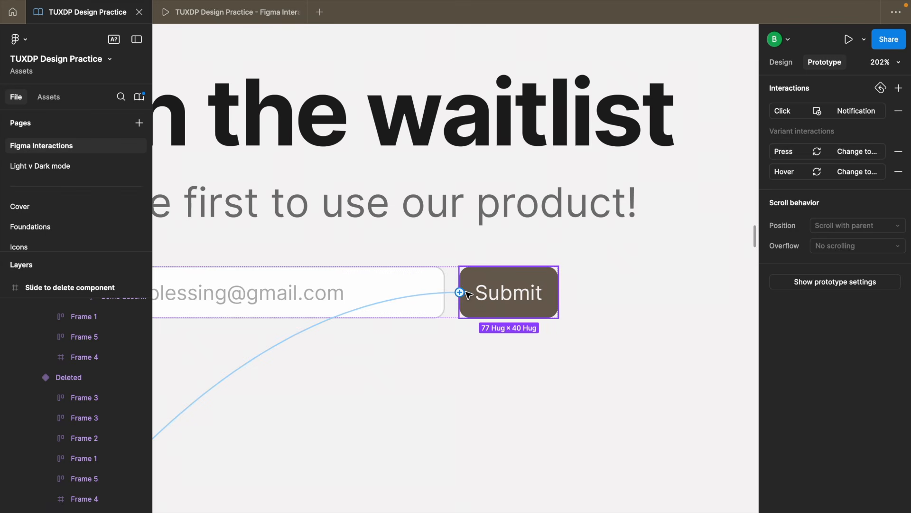
left_click(230, 12)
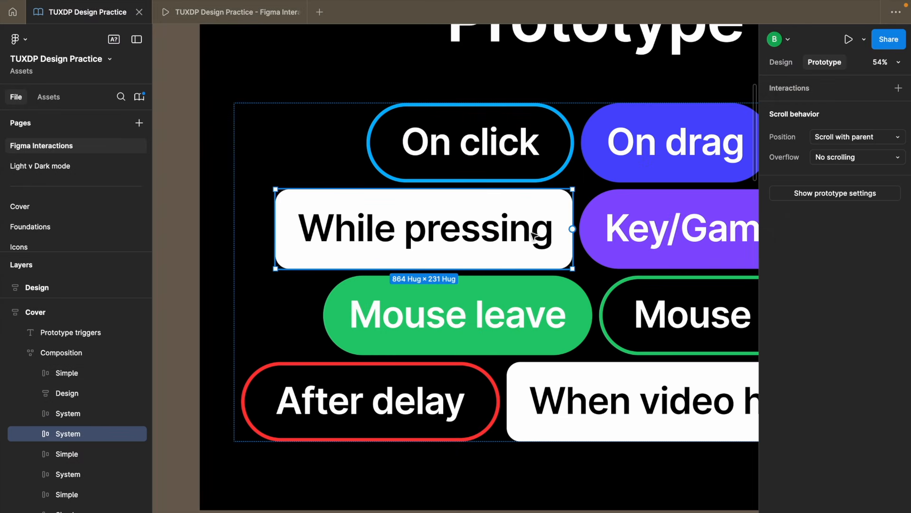
Step: Examine the While pressing label on the Cover and locate the mobile example flows on the canvas
scroll(483, 261, "down", 1)
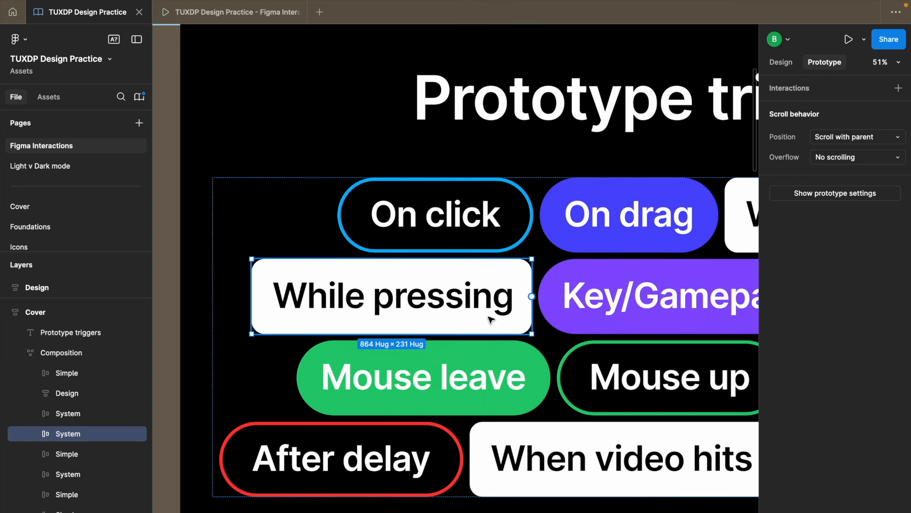
scroll(255, 301, "up", 2)
scroll(255, 301, "down", 3)
scroll(256, 302, "up", 3)
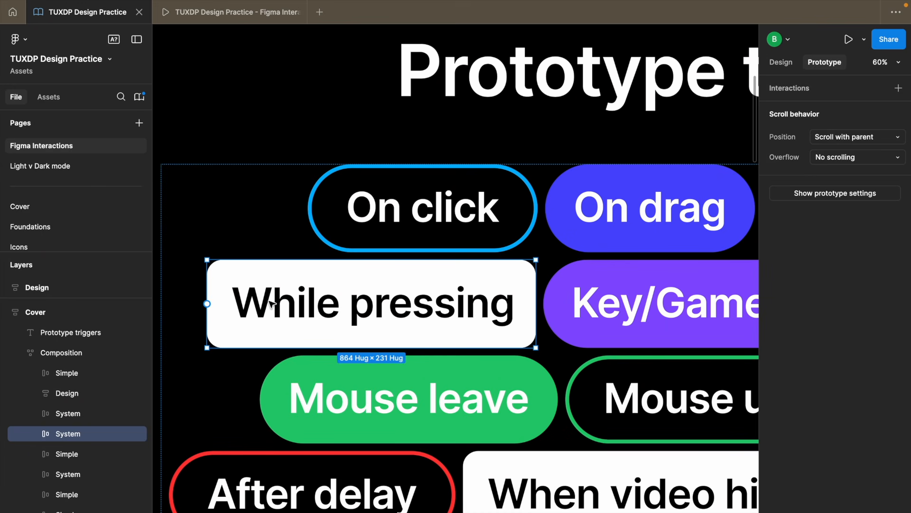
scroll(271, 304, "down", 10)
scroll(587, 367, "down", 5)
scroll(587, 366, "right", 5)
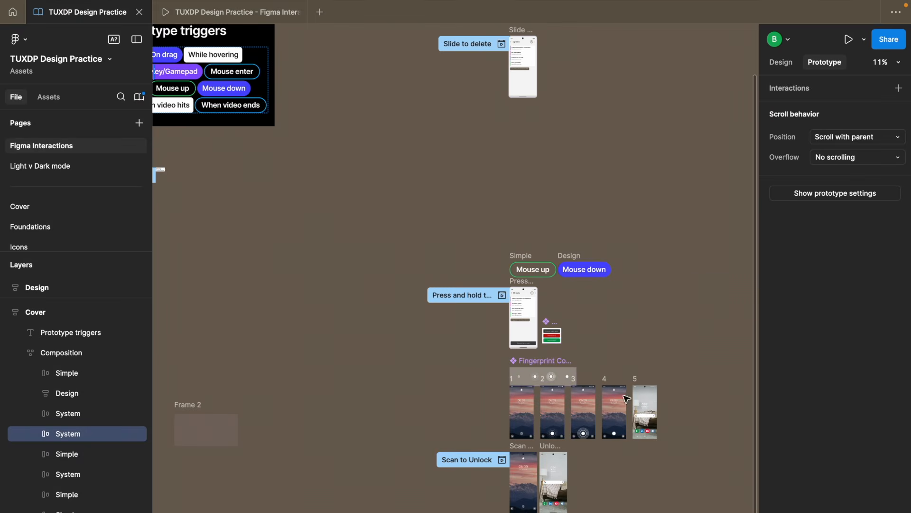
Step: Switch to the Slide to delete presentation and repeatedly test the "Long press to reveal pressed state" button
key("ctrl+Tab")
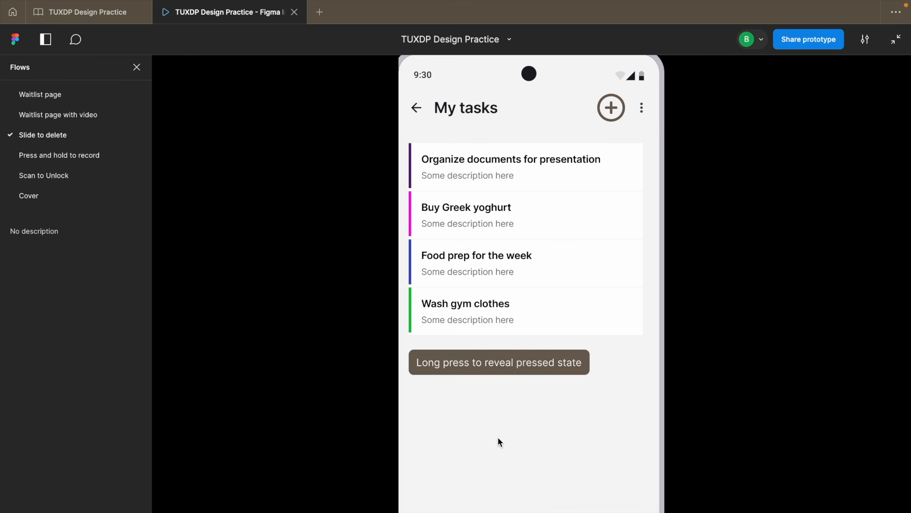
left_click(505, 371)
left_click(506, 374)
left_click(505, 373)
left_click(505, 373)
left_click(505, 373)
left_click(505, 373)
left_click(505, 373)
left_click(505, 373)
left_click(505, 373)
left_click(472, 373)
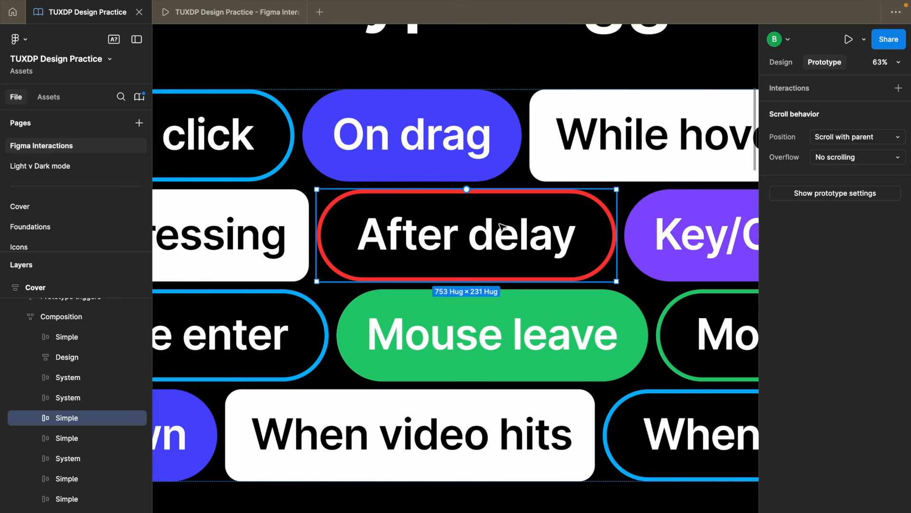
Step: Locate the Network error notification below the Waitlist page and examine it closely
scroll(503, 227, "down", 2)
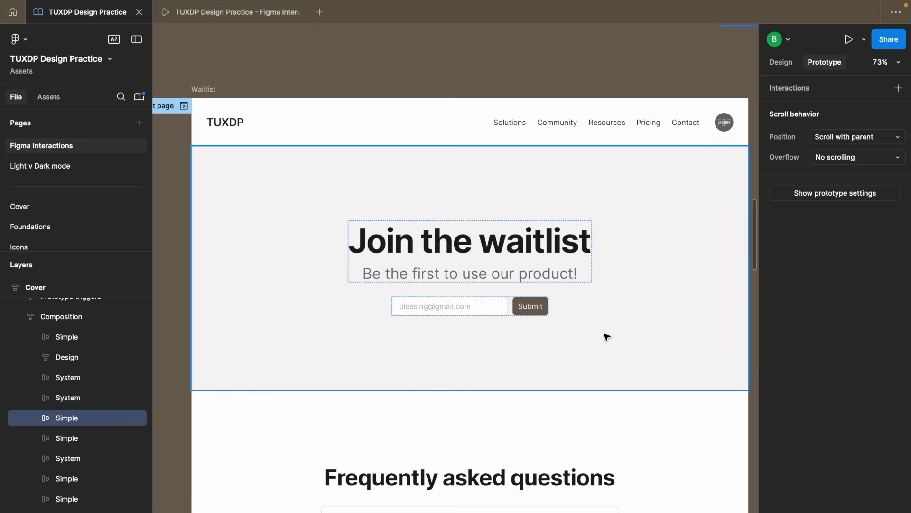
scroll(607, 337, "up", 3)
scroll(655, 291, "down", 5)
scroll(501, 294, "down", 10)
scroll(499, 299, "up", 5)
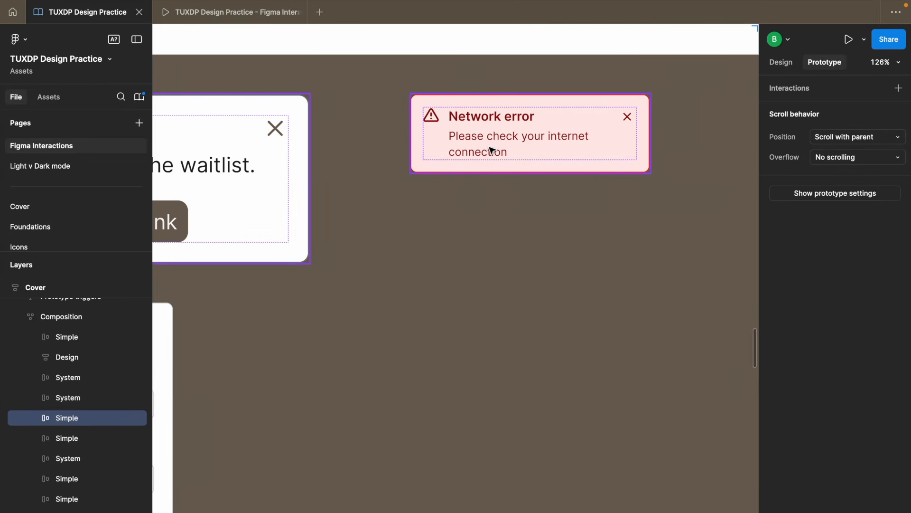
scroll(492, 150, "down", 5)
scroll(565, 271, "up", 10)
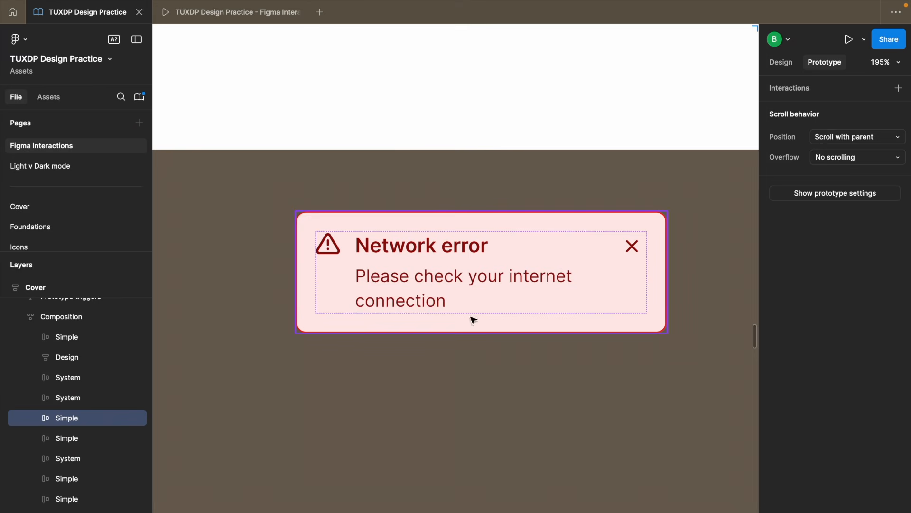
scroll(446, 243, "right", 2)
scroll(446, 243, "down", 1)
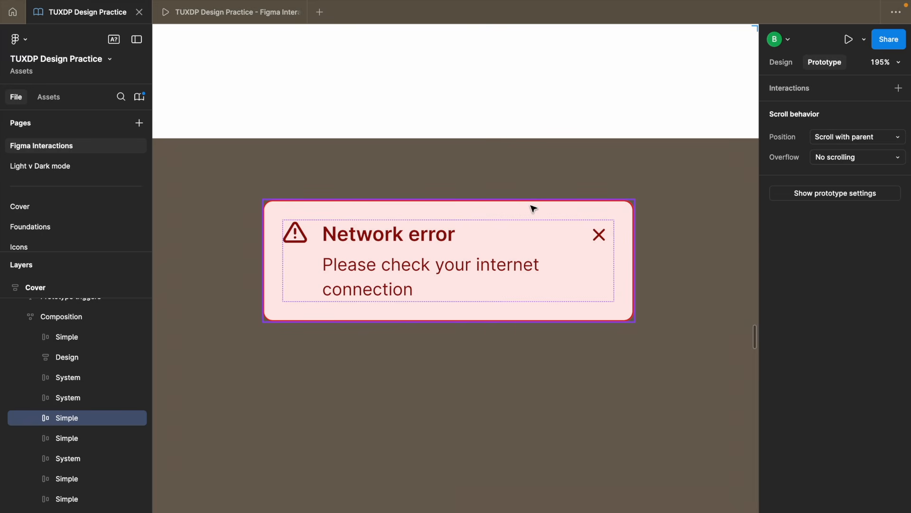
scroll(356, 233, "down", 5)
scroll(356, 234, "up", 5)
scroll(356, 234, "down", 1)
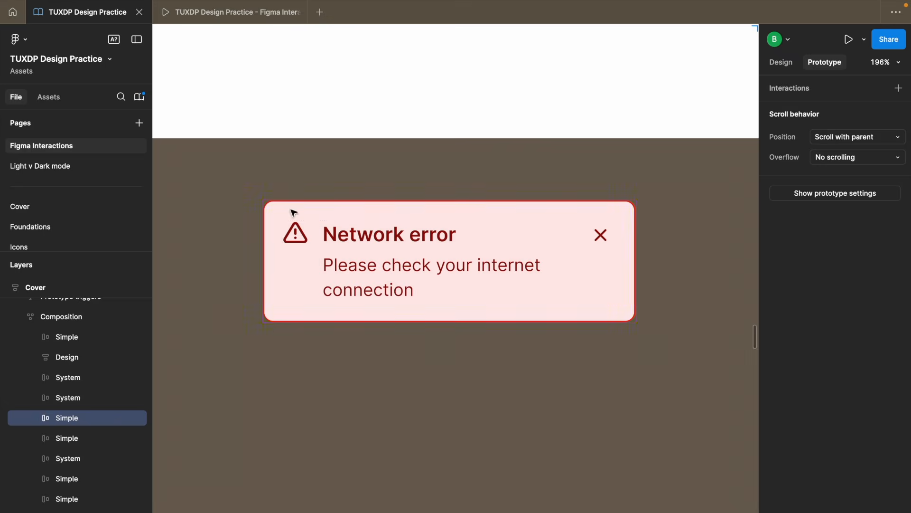
Step: Select the Submit button in the Waitlist form and follow its connection to the Success notification below the page
left_click(325, 338)
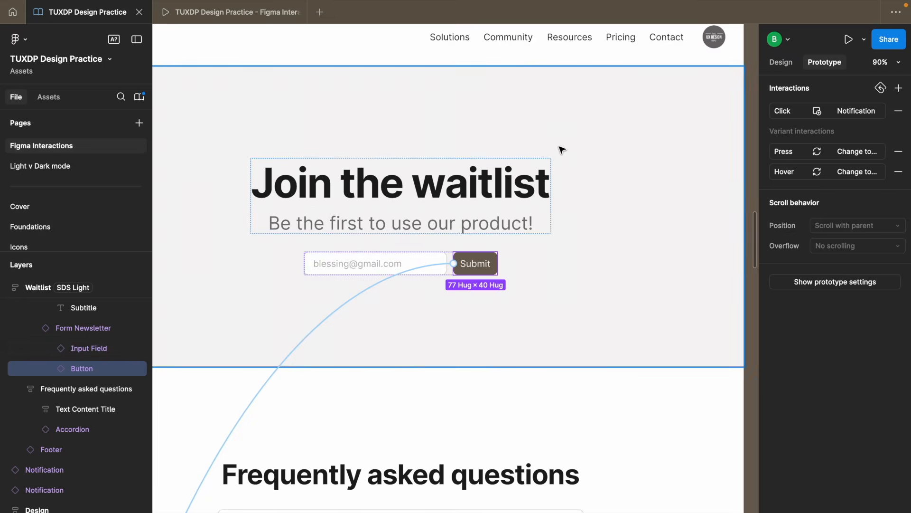
scroll(561, 150, "up", 3)
scroll(561, 150, "down", 8)
scroll(467, 361, "down", 5)
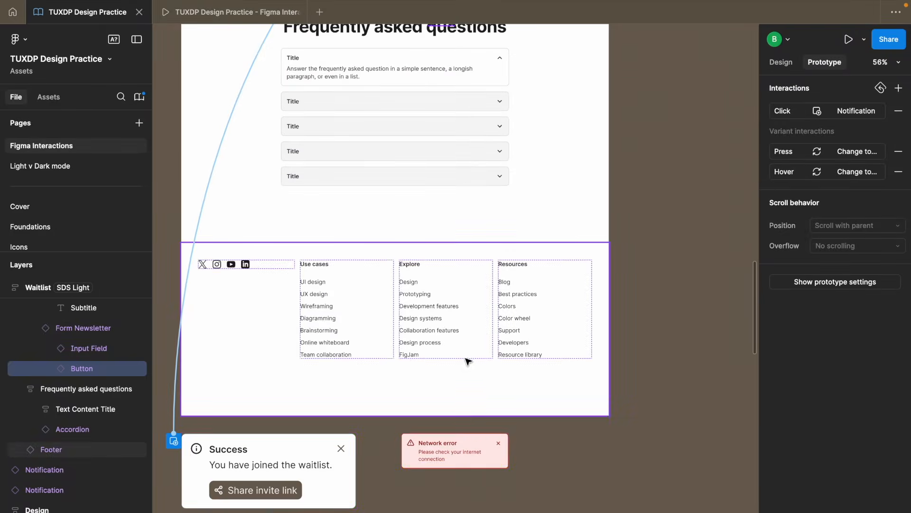
scroll(276, 368, "up", 2)
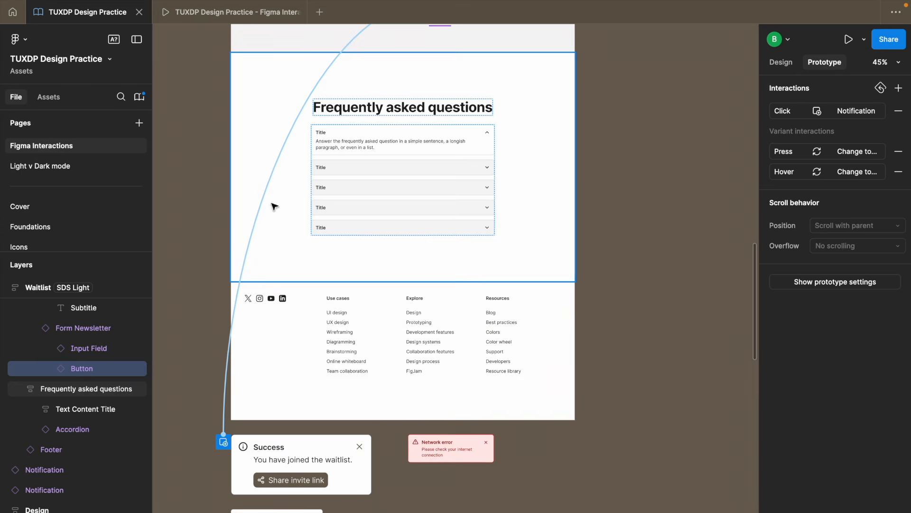
Step: Reroute the Submit button's overlay connection from the Success notification to the Network error notification
scroll(269, 478, "up", 3)
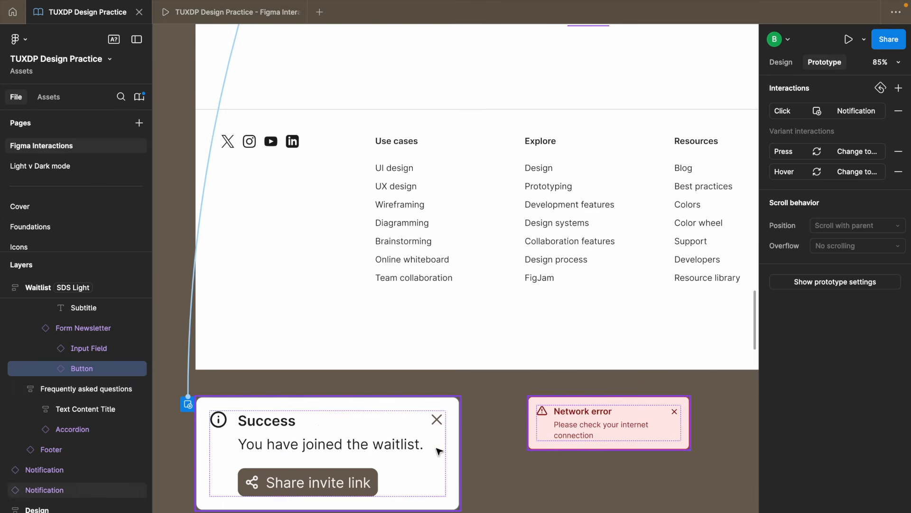
scroll(434, 455, "down", 5)
left_click_drag(315, 425, 544, 430)
scroll(545, 430, "up", 5)
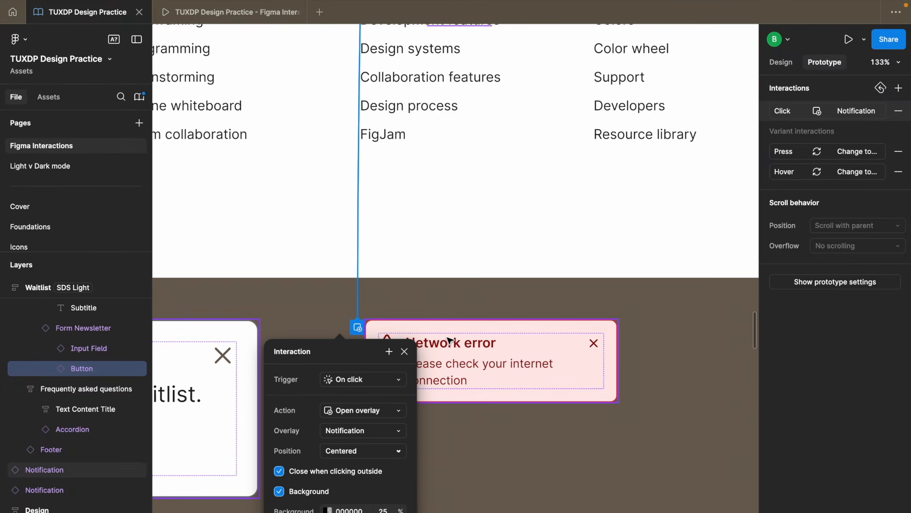
Step: Select the Network error notification to review its interactions, and open the settings of the Submit button's connection to it
left_click(449, 340)
scroll(333, 470, "down", 8)
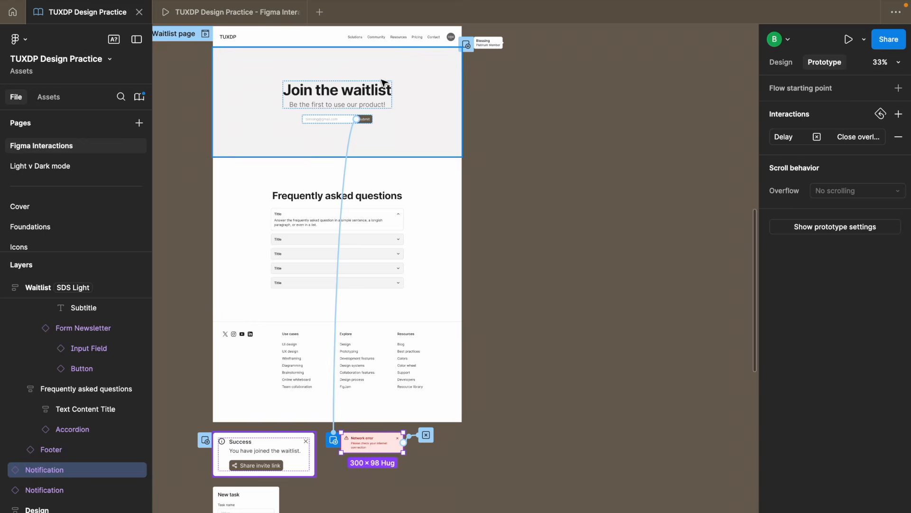
left_click(336, 383)
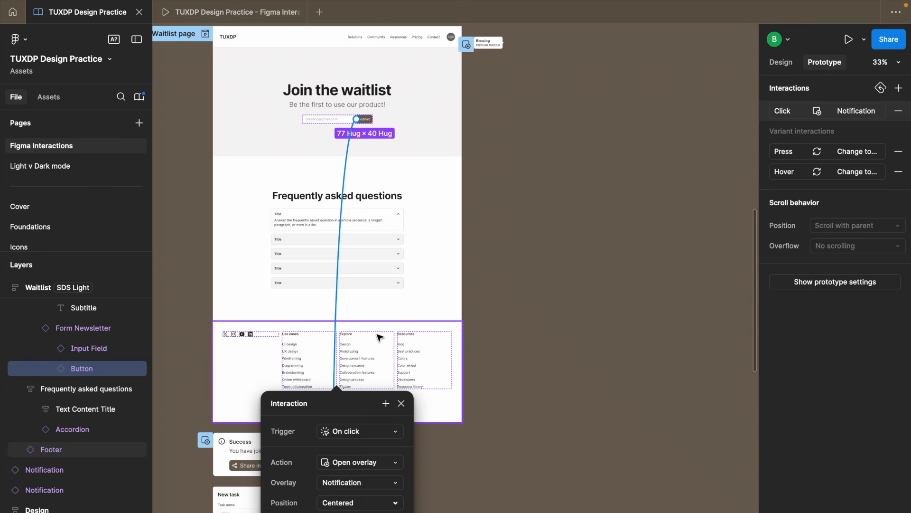
Step: Select the Waitlist frame, present its flow, and return to the design file
scroll(380, 336, "down", 2)
left_click(257, 72)
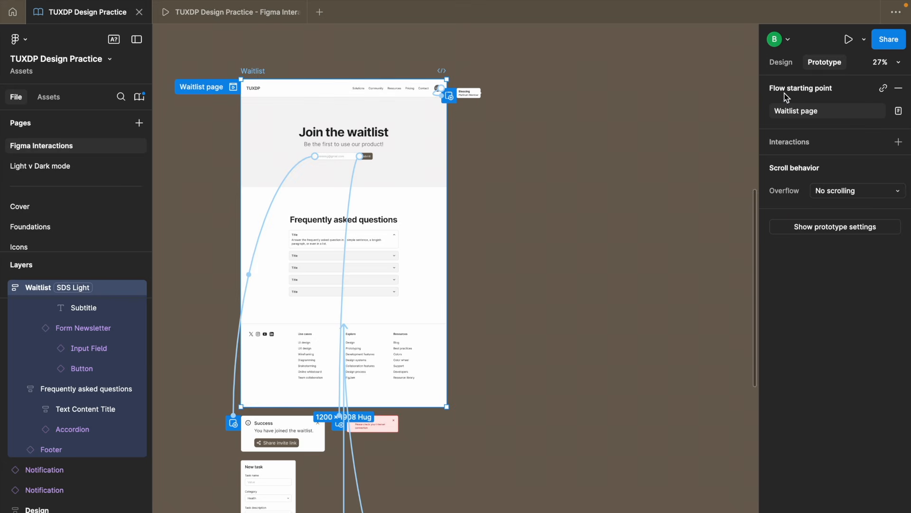
left_click(849, 39)
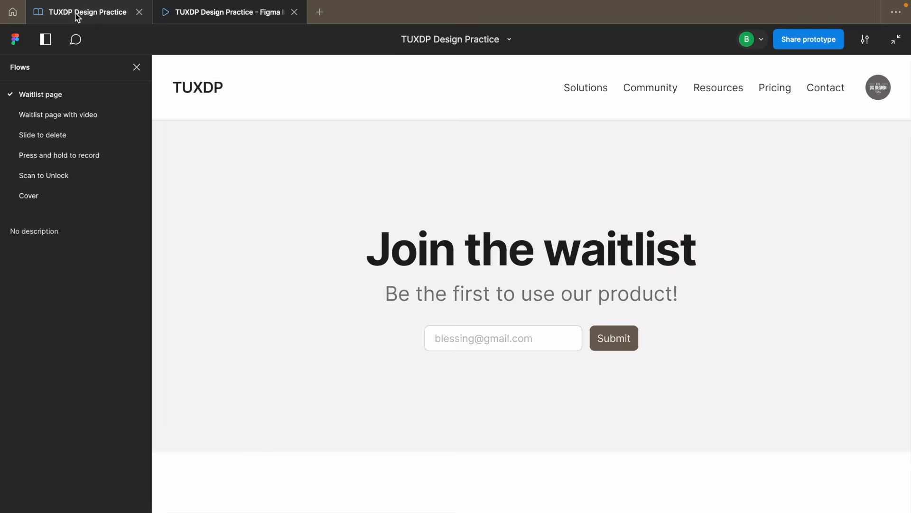
left_click(77, 17)
Step: Reopen the Submit button's On click interaction and trace its connection between the waitlist form and the Network error notification
scroll(361, 366, "down", 2)
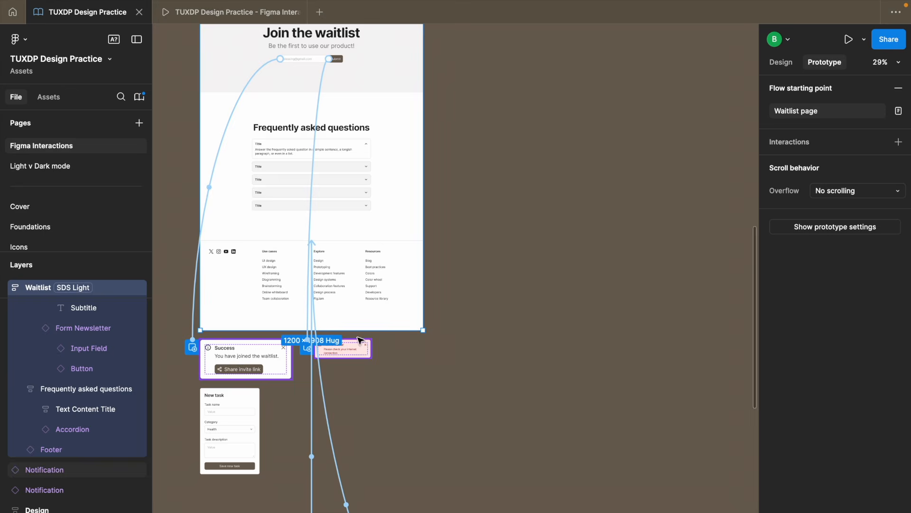
scroll(403, 214, "up", 4)
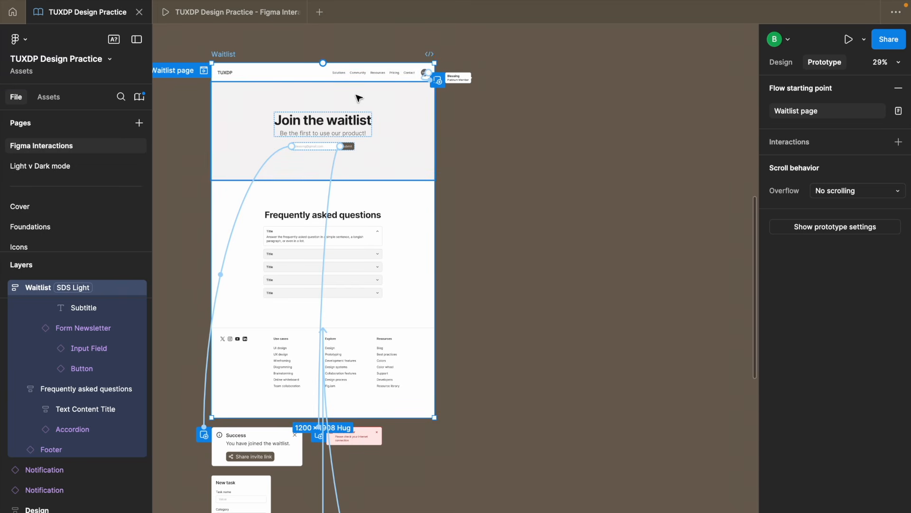
scroll(375, 469, "up", 3)
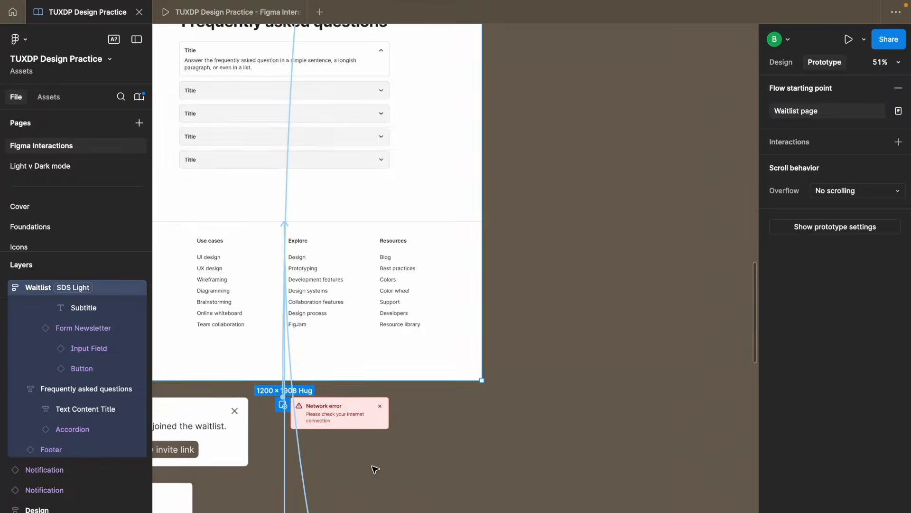
left_click(375, 469)
scroll(332, 309, "down", 3)
left_click(311, 157)
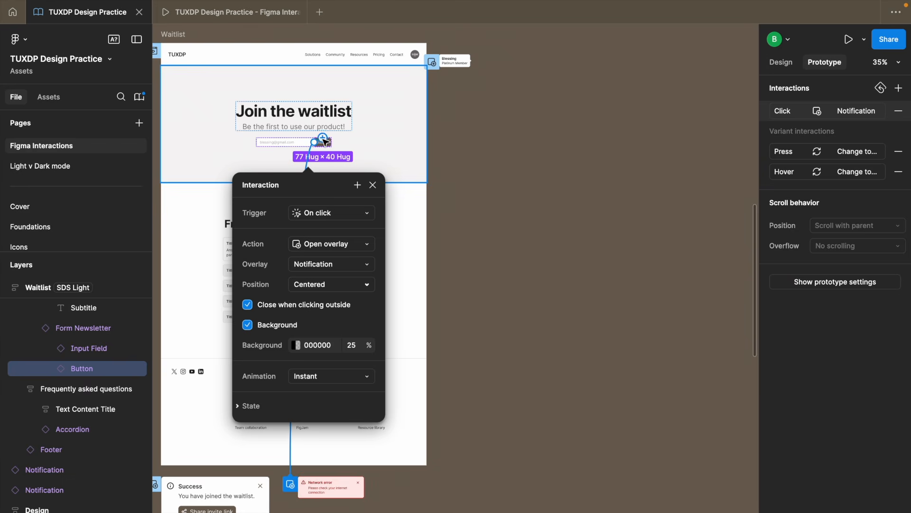
scroll(324, 143, "down", 1)
scroll(324, 143, "up", 1)
scroll(287, 419, "down", 5)
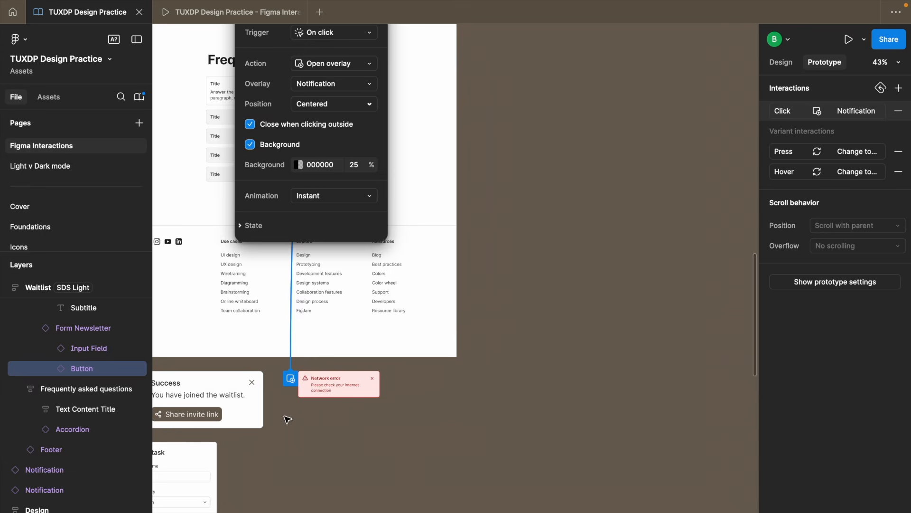
scroll(278, 395, "up", 4)
scroll(279, 395, "down", 5)
scroll(304, 189, "up", 5)
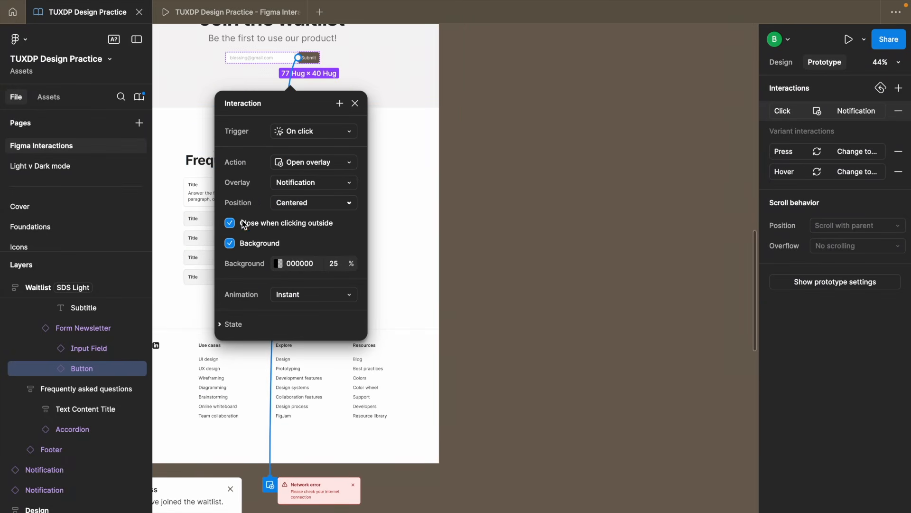
Step: Set the overlay position to Manual and place the Network error overlay in the hero's upper-right corner, just below the navigation
left_click(300, 203)
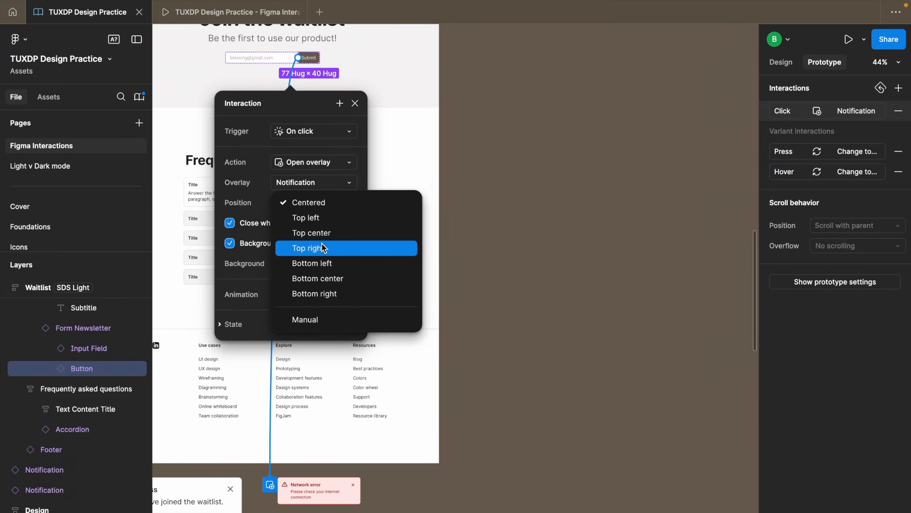
left_click(306, 318)
left_click_drag(366, 255, 409, 216)
scroll(407, 137, "up", 5)
scroll(409, 216, "down", 4)
scroll(518, 144, "up", 5)
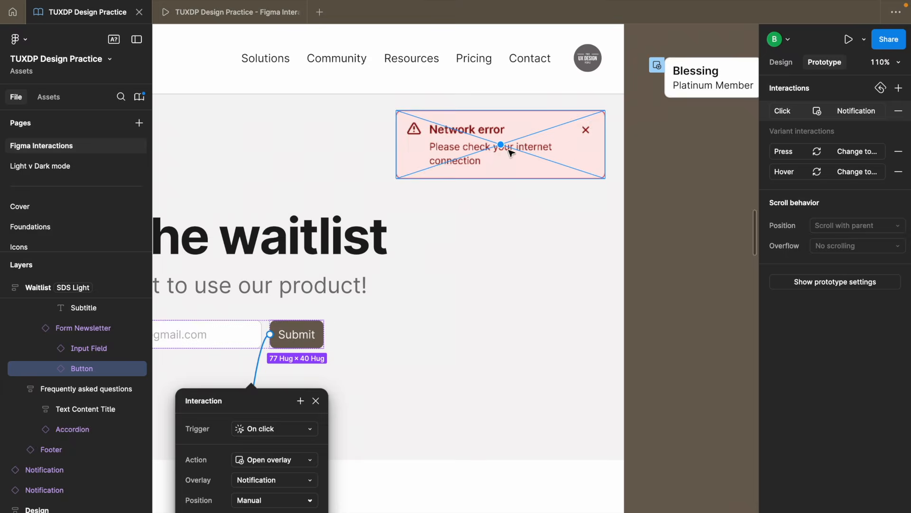
Step: Turn off Background and Close when clicking outside for the Submit button's error overlay
scroll(501, 149, "down", 4)
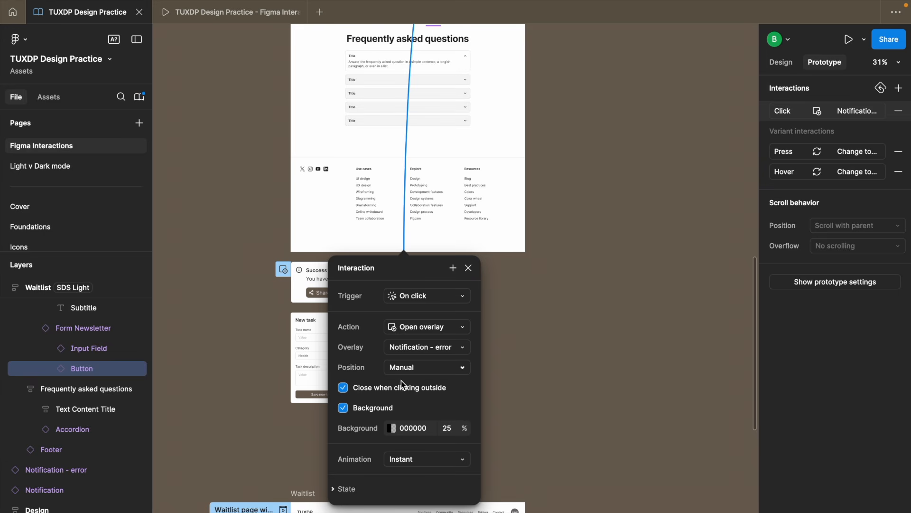
left_click(348, 409)
left_click(364, 387)
Step: Add an On click interaction with the Close overlay action to the Network error notification's close icon
scroll(394, 381, "up", 10)
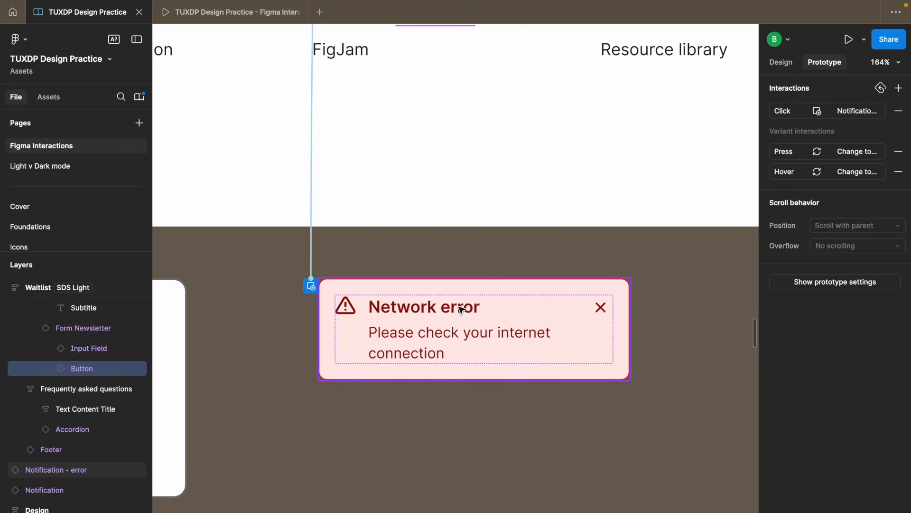
double_click(431, 336)
left_click(596, 299)
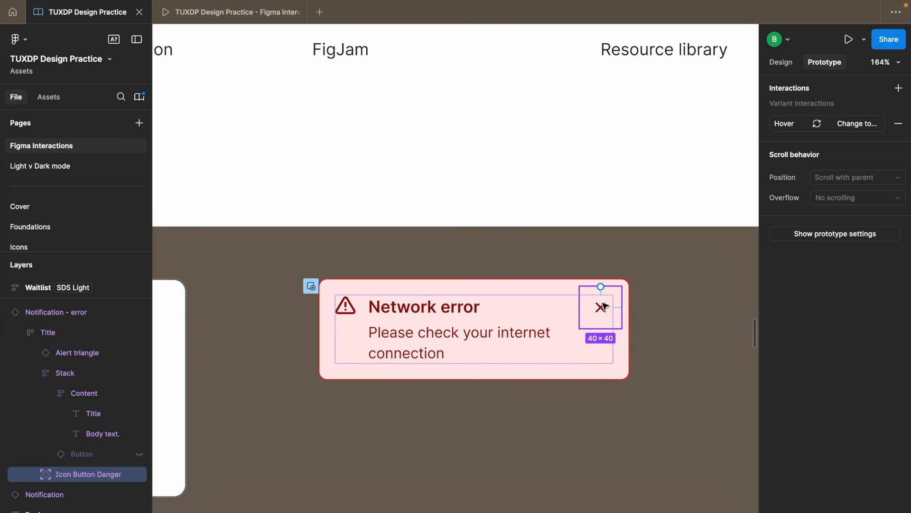
scroll(605, 306, "down", 5)
left_click_drag(615, 306, 636, 296)
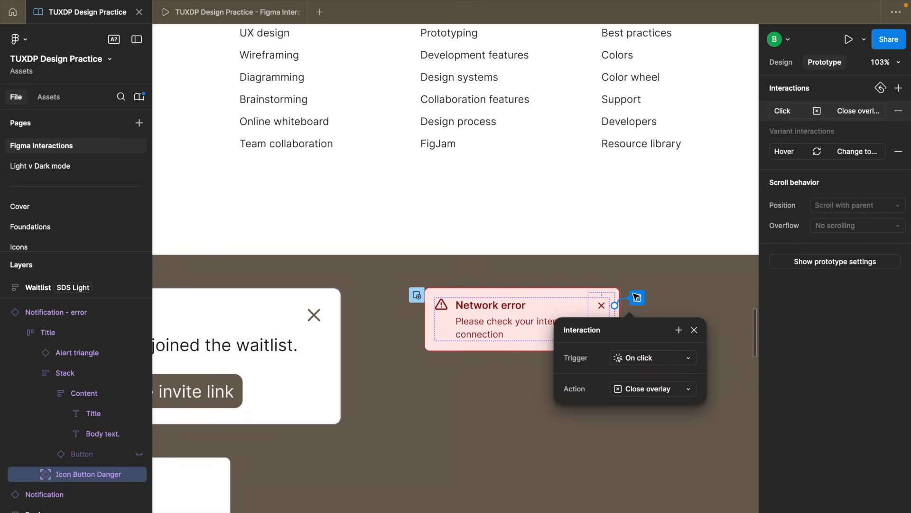
Step: Open the Network error notification's delayed Close overlay interaction, review the available triggers, and keep After delay
scroll(606, 306, "up", 5)
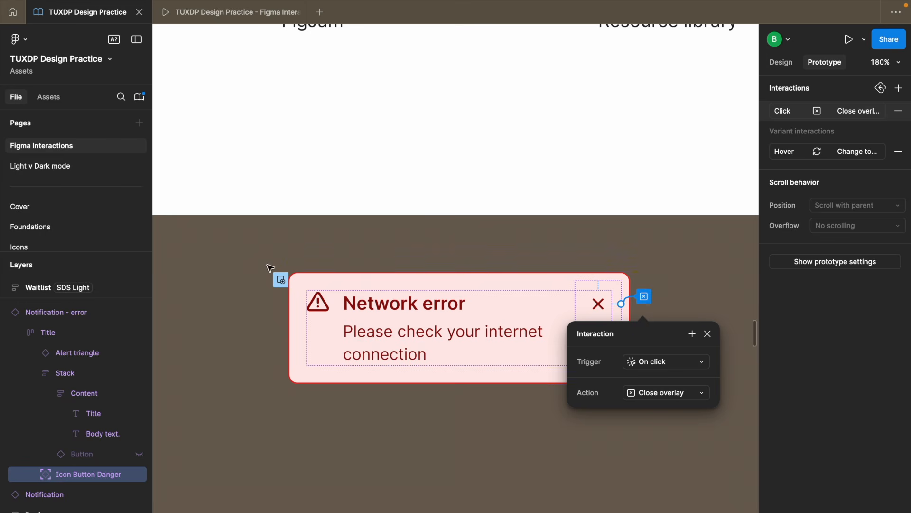
left_click(307, 284)
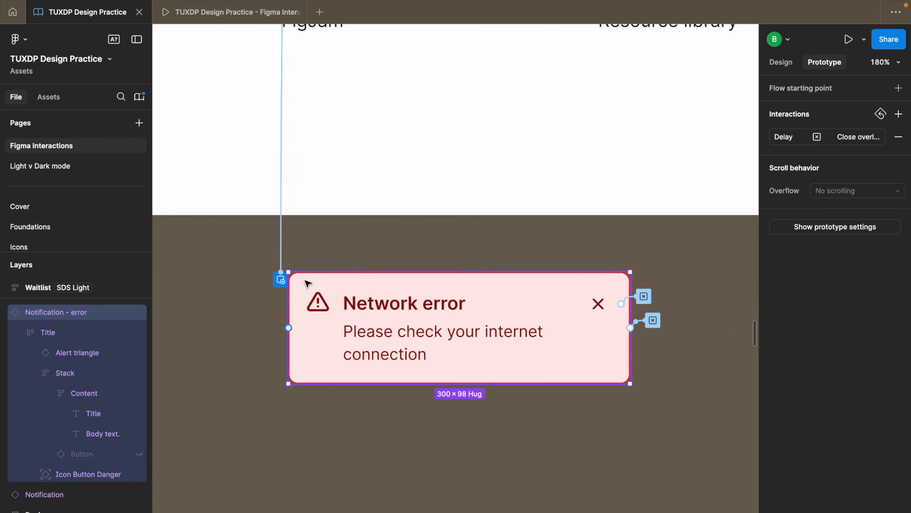
left_click(782, 136)
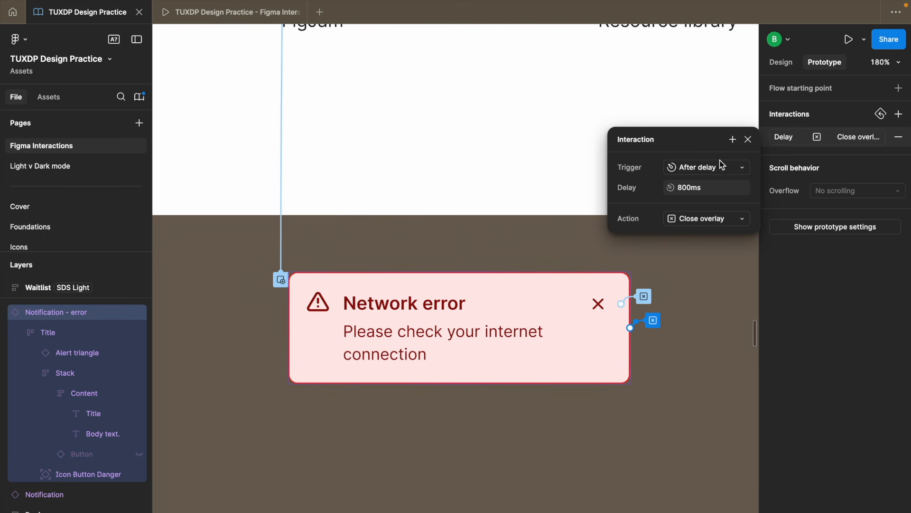
left_click(693, 171)
mouse_move(699, 73)
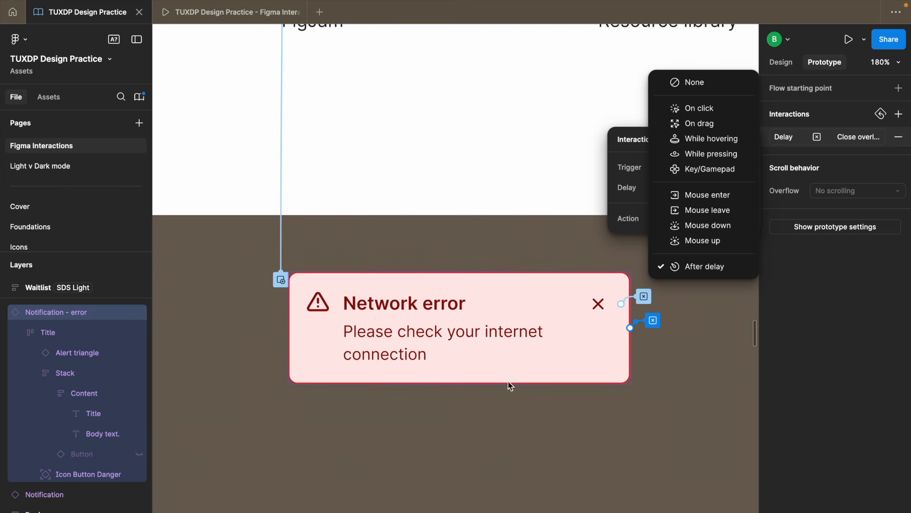
left_click(706, 266)
Step: Set the notification's Close overlay delay to 3000ms and close the interaction settings
left_click(689, 186)
left_click(685, 188)
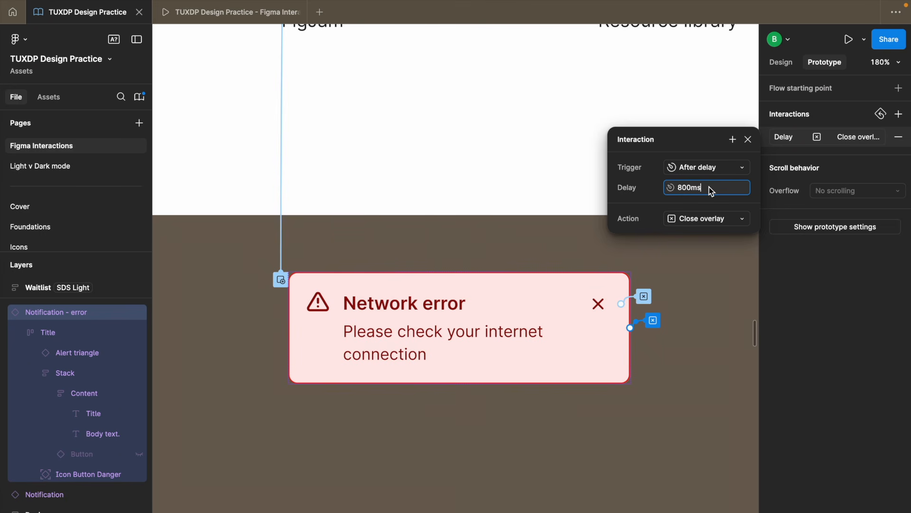
key("BackSpace")
type("30")
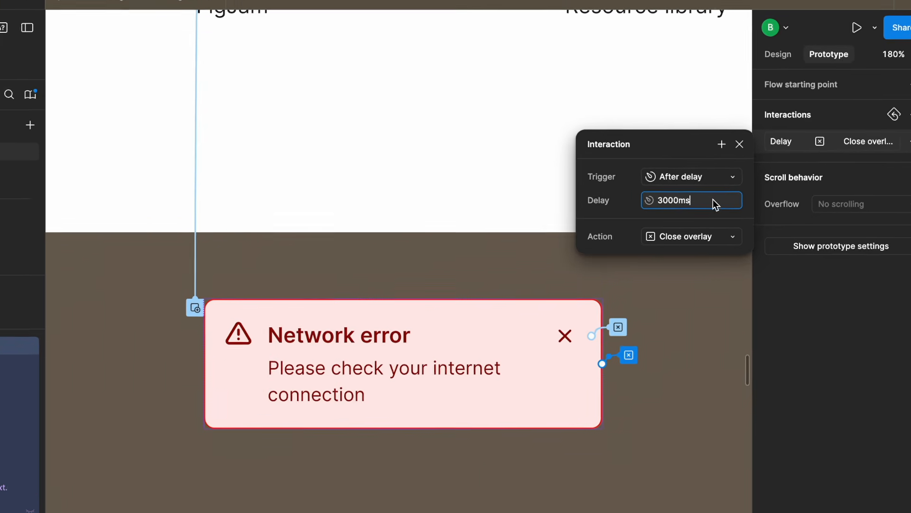
left_click(727, 190)
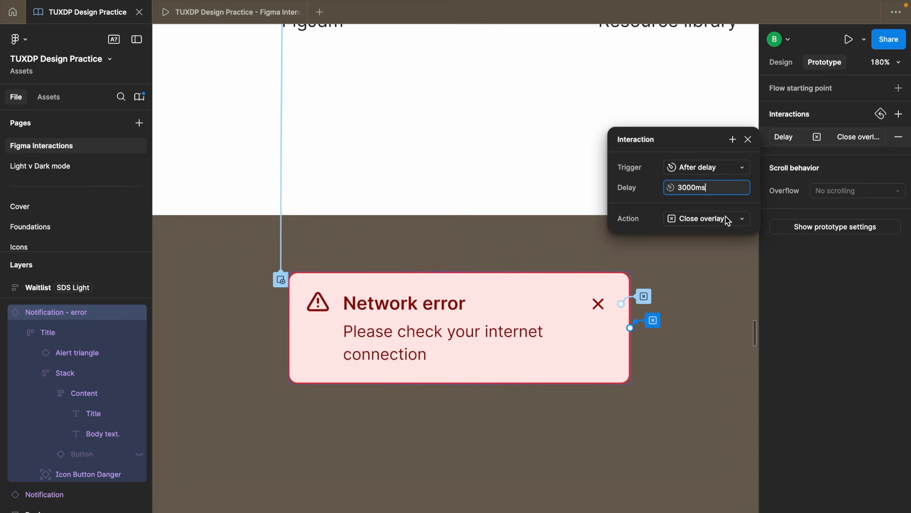
scroll(375, 235, "down", 5)
scroll(413, 240, "up", 10)
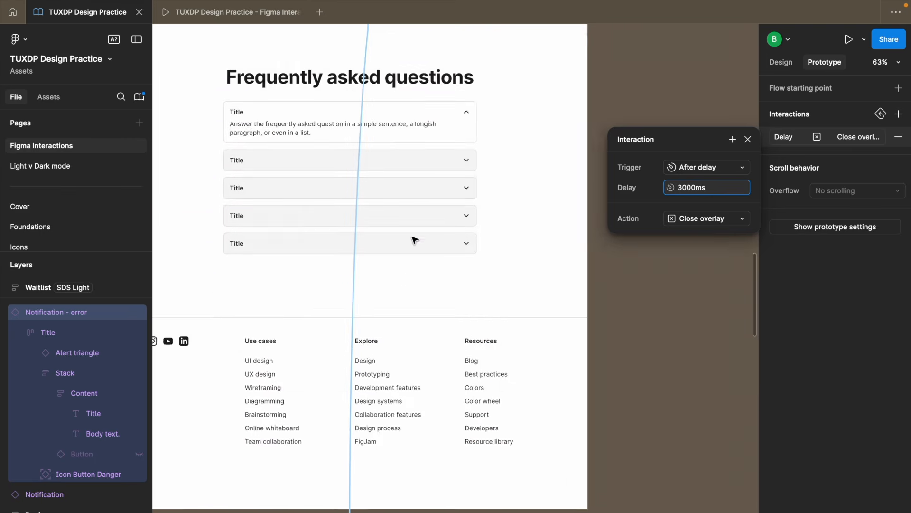
scroll(398, 166, "up", 5)
scroll(384, 94, "down", 4)
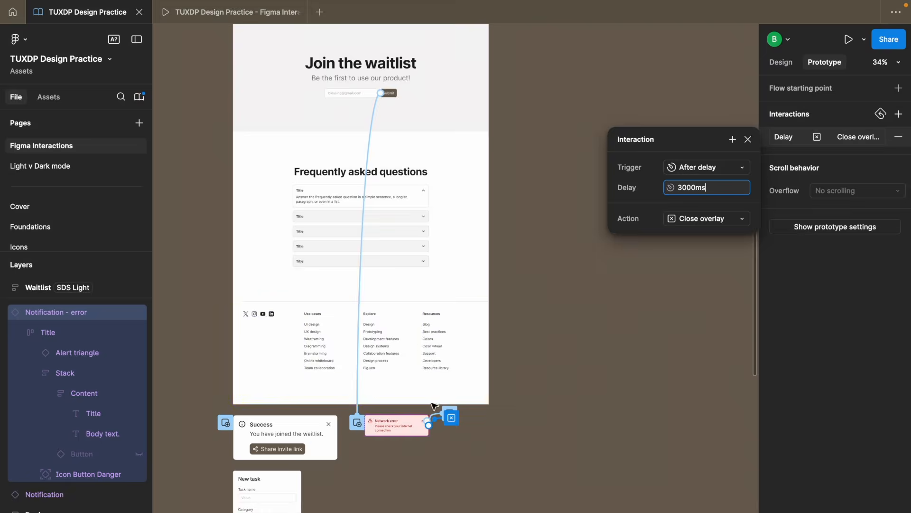
scroll(371, 458, "up", 3)
left_click(748, 139)
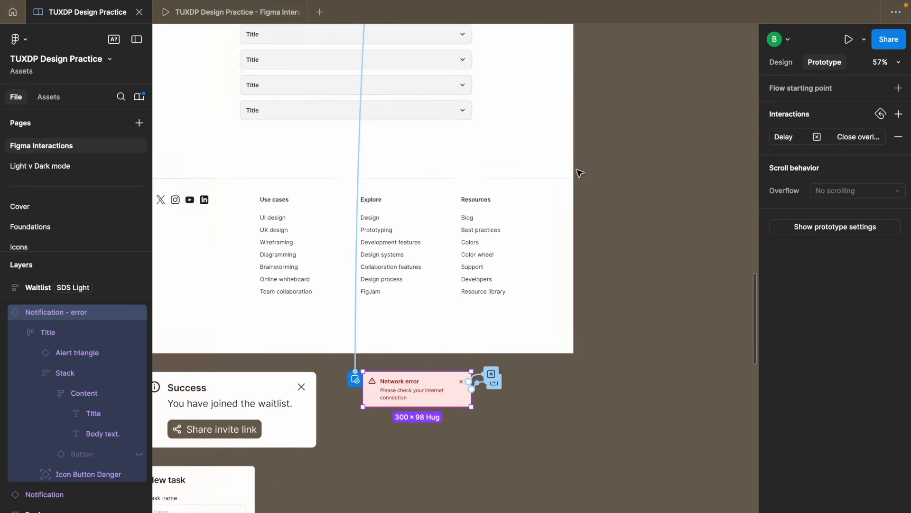
Step: Present the Waitlist page flow and test Submit twice, letting the error overlay time out once and dismissing it with its close icon once
scroll(580, 174, "down", 3)
scroll(484, 111, "up", 2)
left_click(483, 111)
scroll(451, 114, "down", 2)
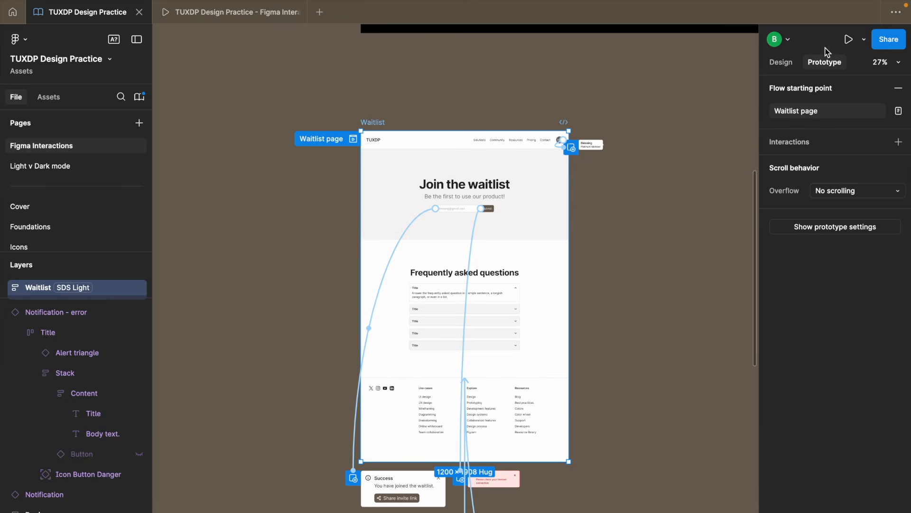
left_click(848, 39)
left_click(539, 210)
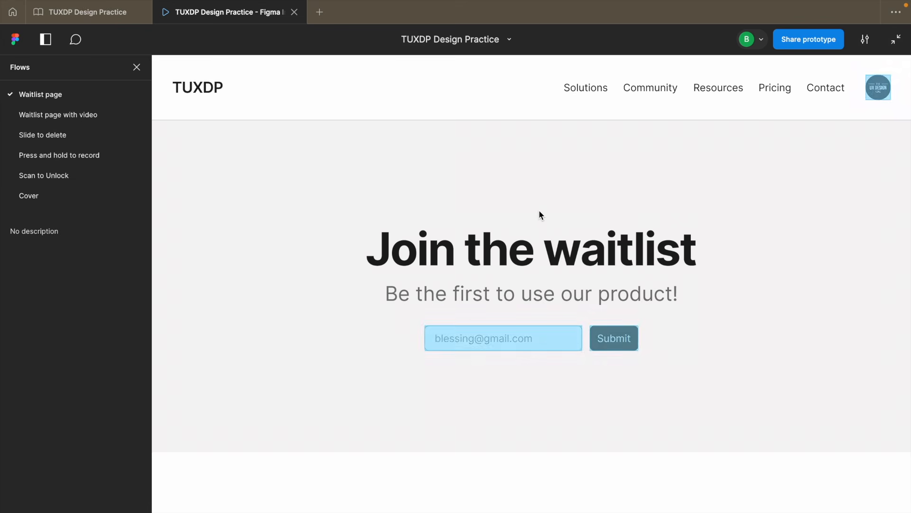
left_click(613, 339)
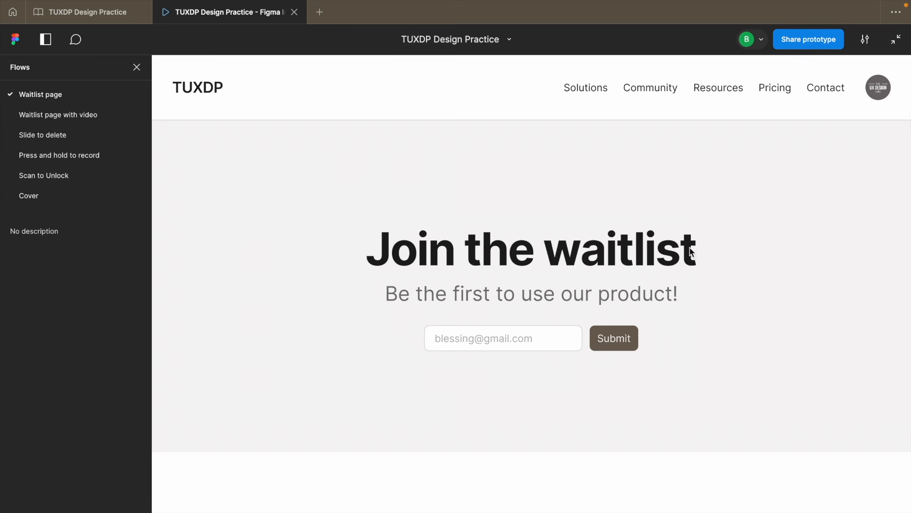
left_click(622, 342)
left_click(876, 153)
Step: Return to the design file and examine the Key/Gamepad label on the Cover
left_click(88, 12)
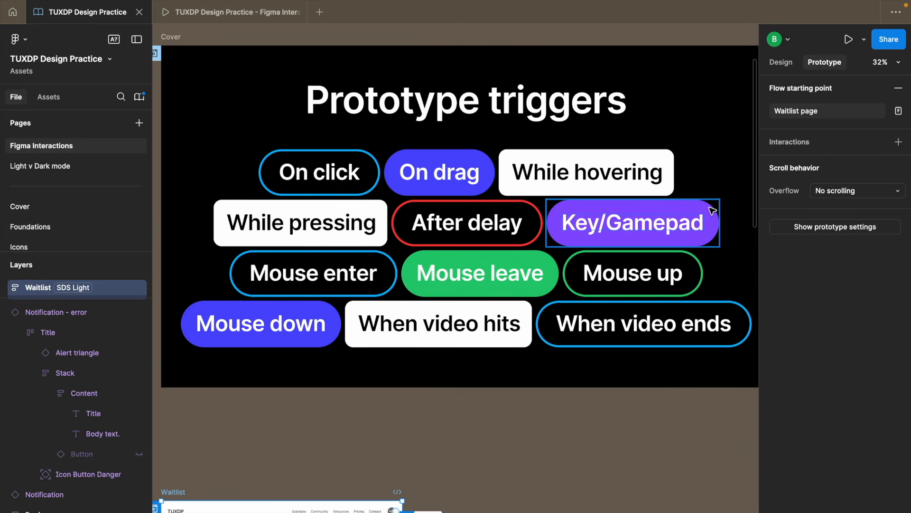
scroll(663, 228, "up", 5)
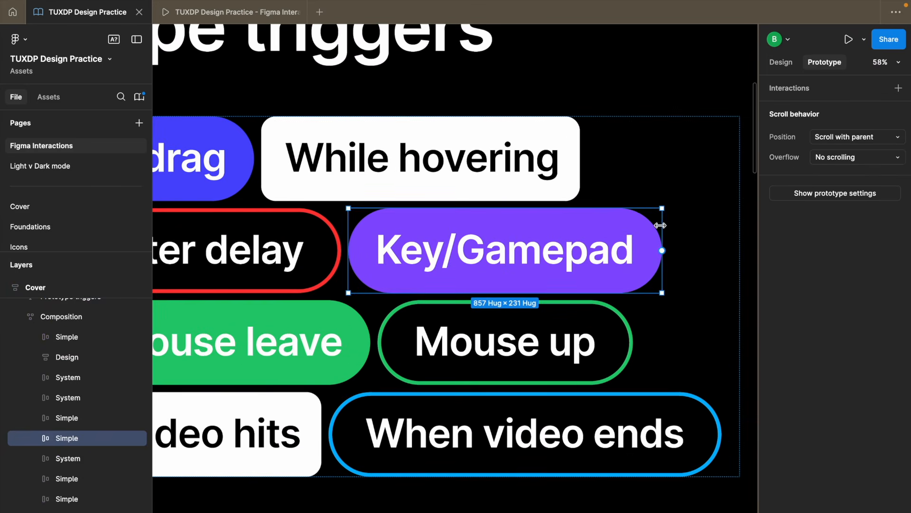
scroll(518, 247, "down", 5)
Step: Go to the Waitlist frame and select the form's email input field to examine its Key/Gamepad interaction
key("n")
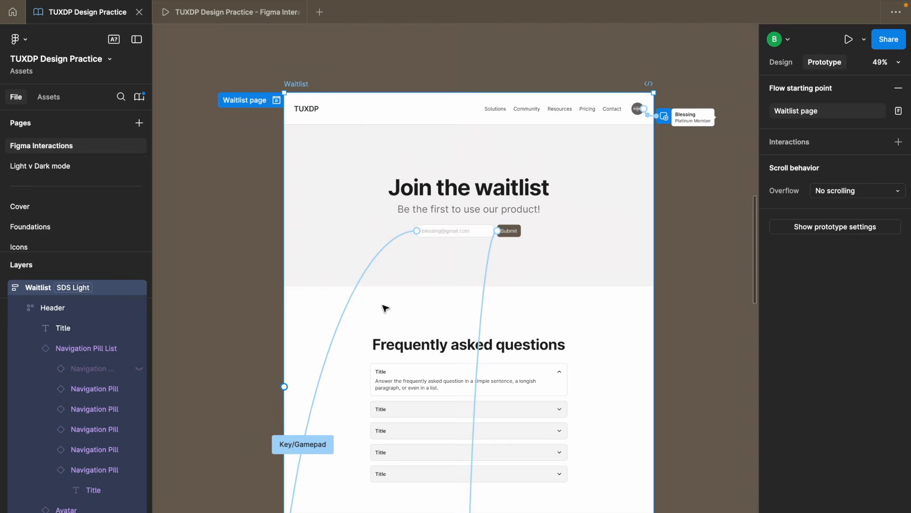
left_click(385, 254)
left_click(447, 281)
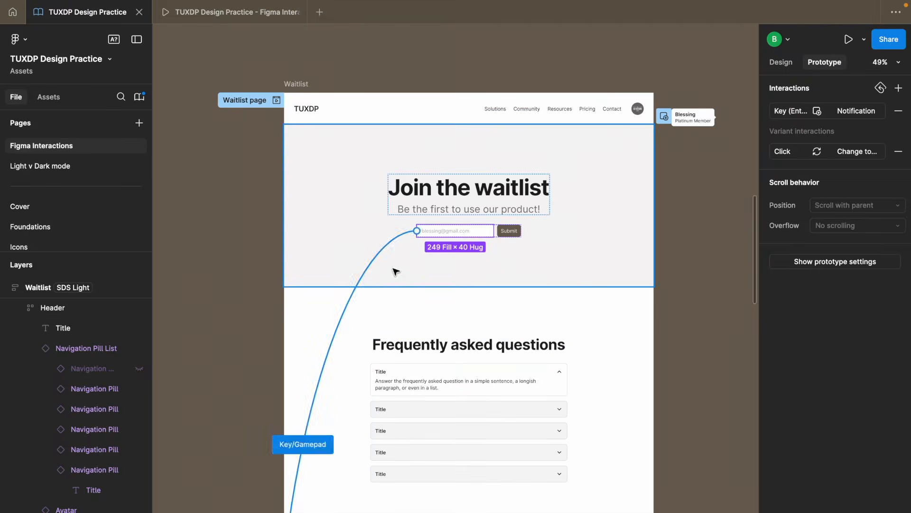
Step: Examine the prototype interactions of the waitlist form's email input field and its Submit button
left_click(468, 235)
scroll(468, 234, "up", 1)
scroll(503, 236, "up", 5)
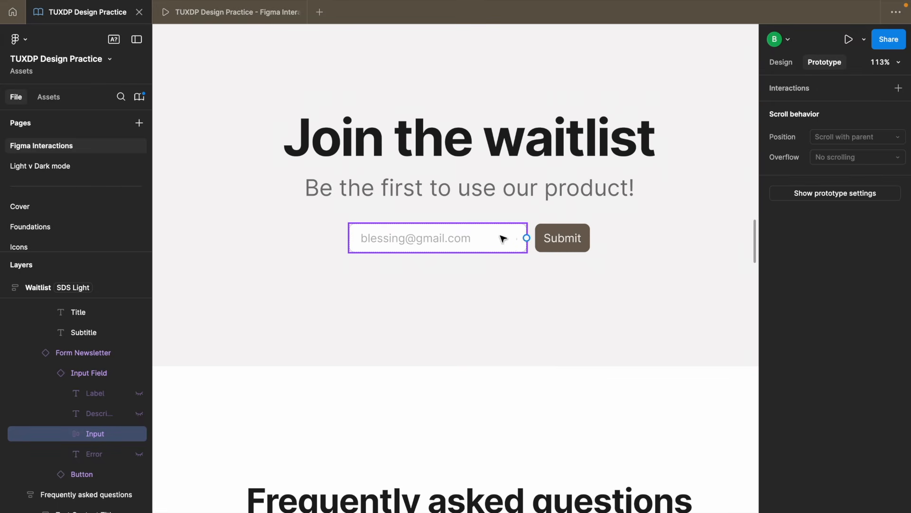
left_click(549, 240)
scroll(549, 240, "down", 5)
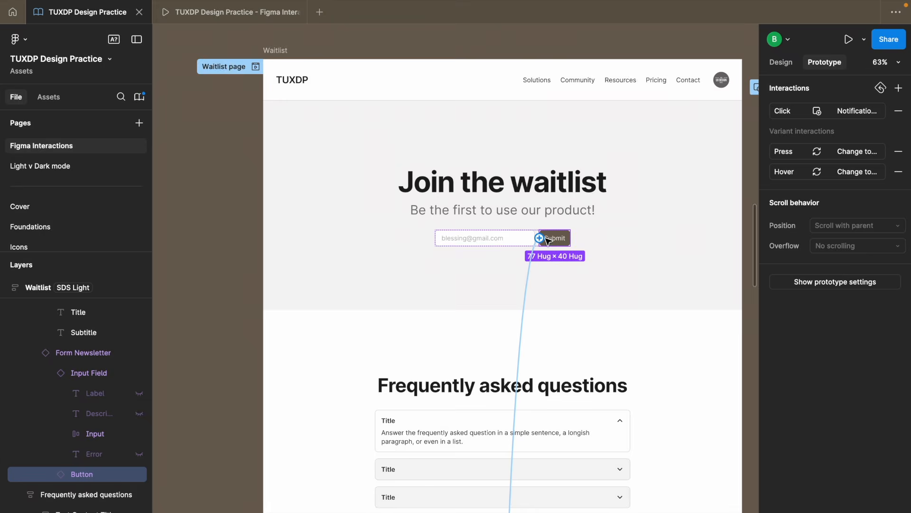
scroll(549, 240, "down", 5)
scroll(550, 239, "down", 3)
scroll(511, 320, "up", 10)
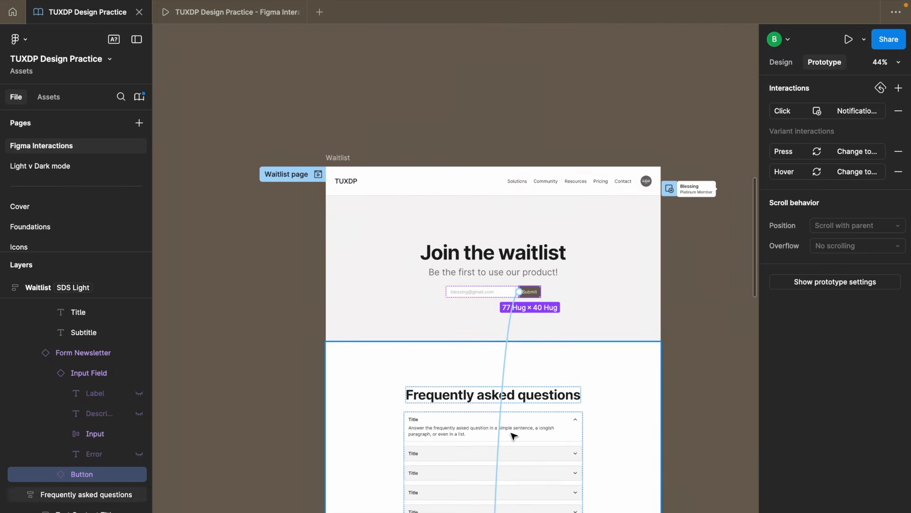
scroll(424, 352, "down", 3)
left_click(424, 325)
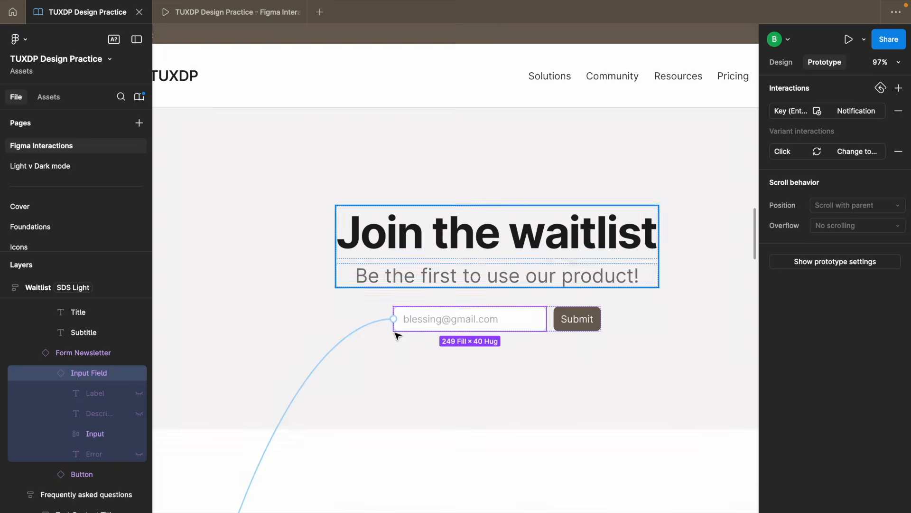
scroll(409, 333, "down", 3)
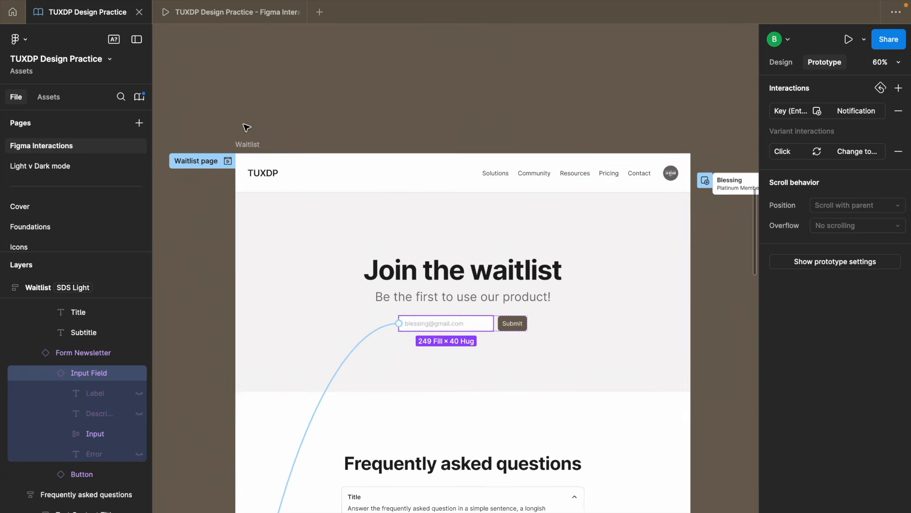
Step: Switch to the presented Waitlist page and test filling the email field and submitting it with Enter, closing the Success overlay each time
left_click(246, 19)
left_click(484, 339)
left_click(546, 336)
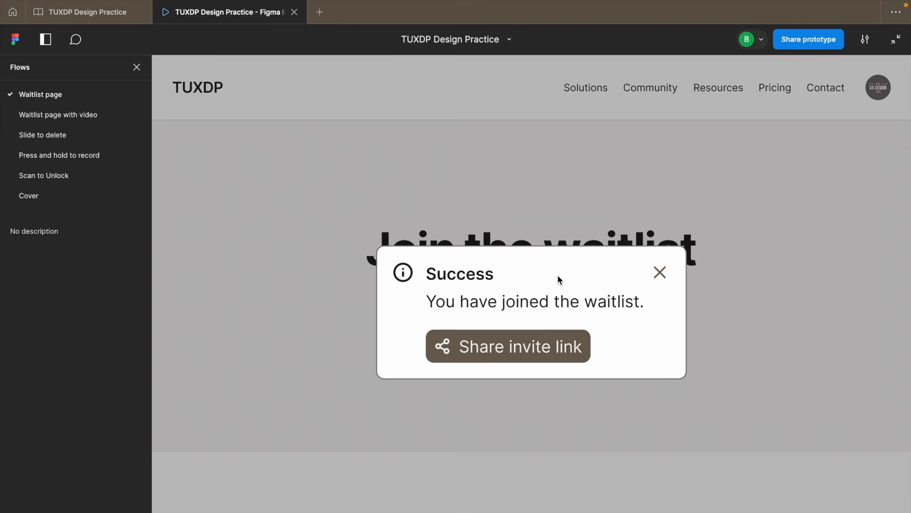
left_click(661, 273)
left_click(539, 332)
left_click(544, 338)
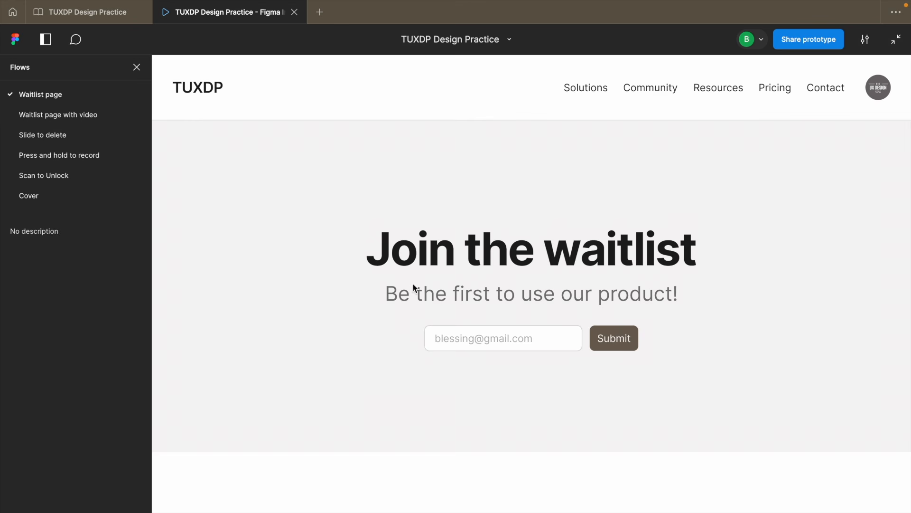
left_click(542, 335)
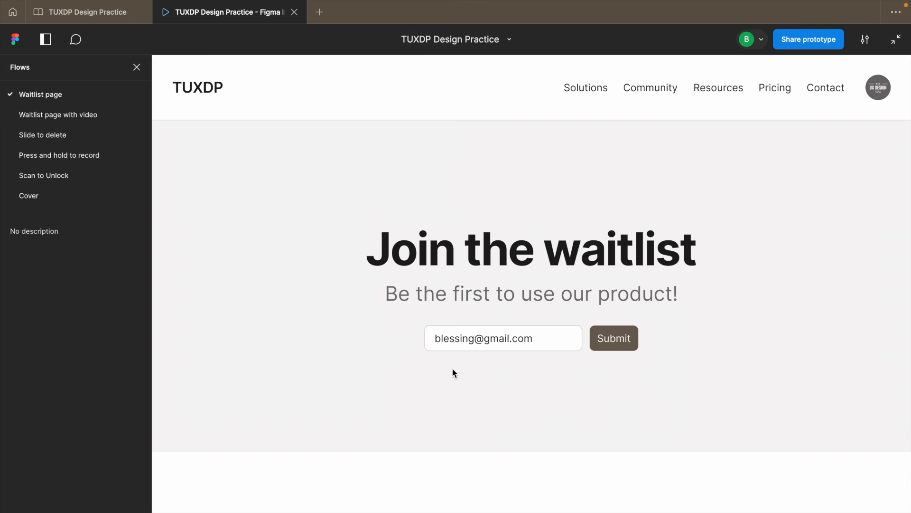
left_click(542, 337)
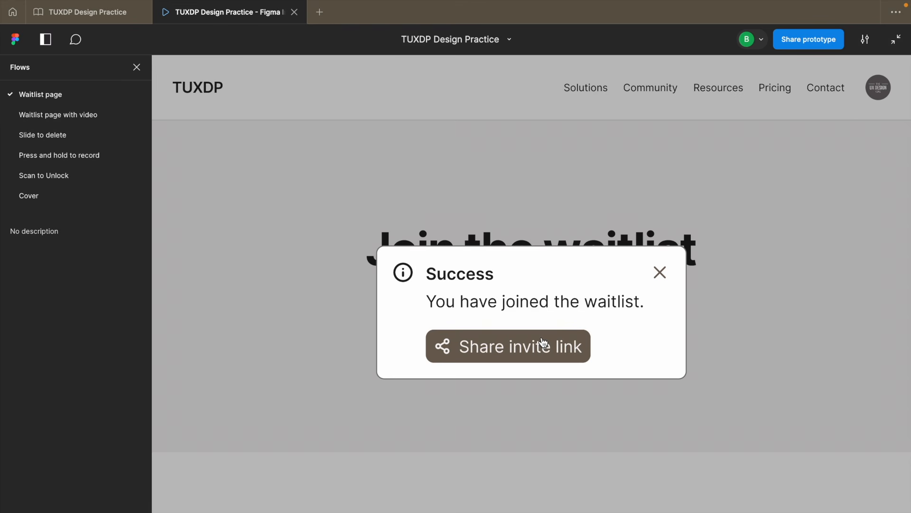
left_click(658, 272)
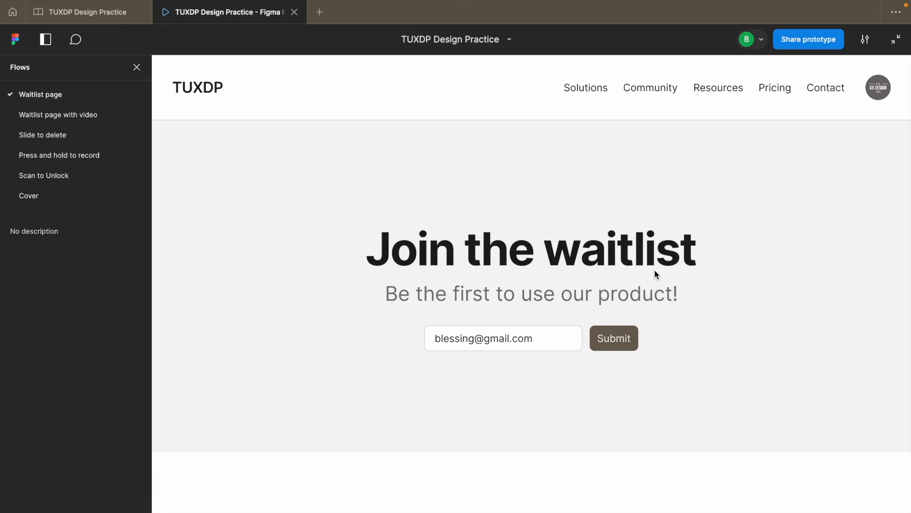
Step: Return to the design file and examine the email field's On click Change to interaction, including its Value Type options
left_click(91, 17)
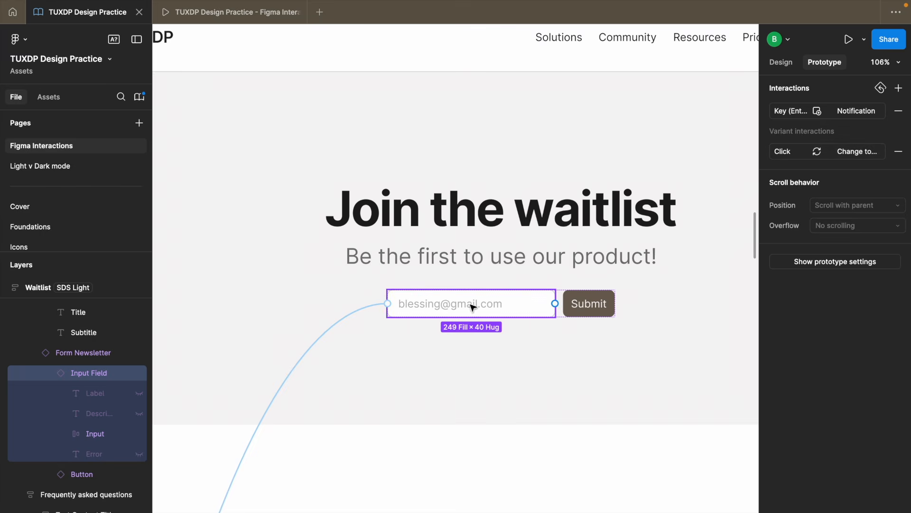
left_click(784, 151)
left_click(702, 256)
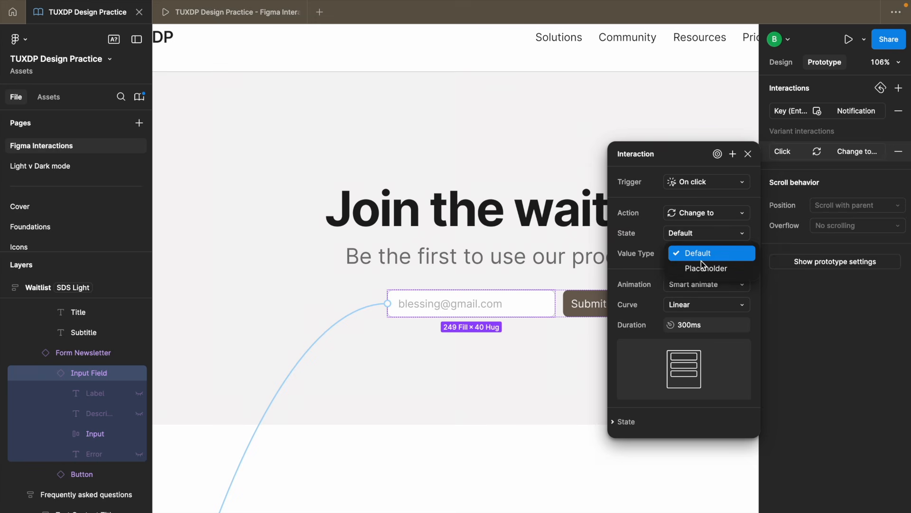
left_click(727, 268)
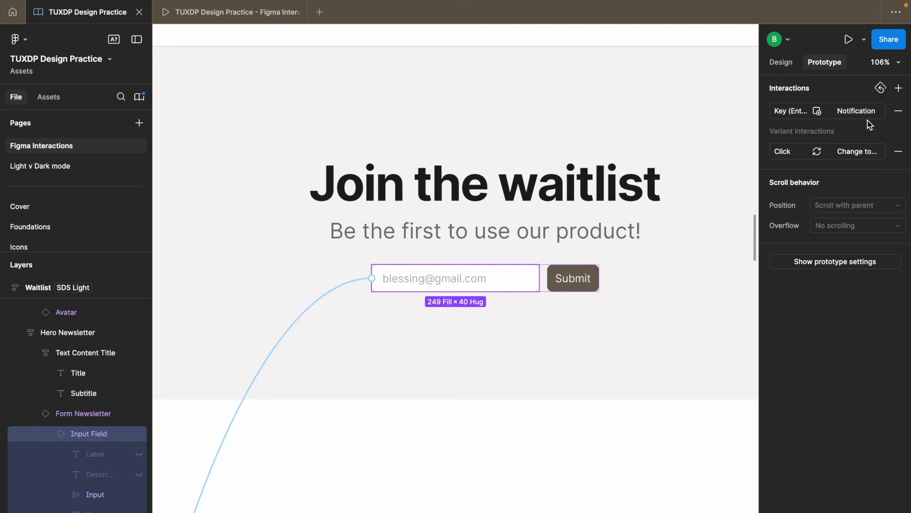
Step: Remove the email field's Key/Gamepad interaction and add a new one with the Key/Gamepad trigger set to Enter
left_click(898, 111)
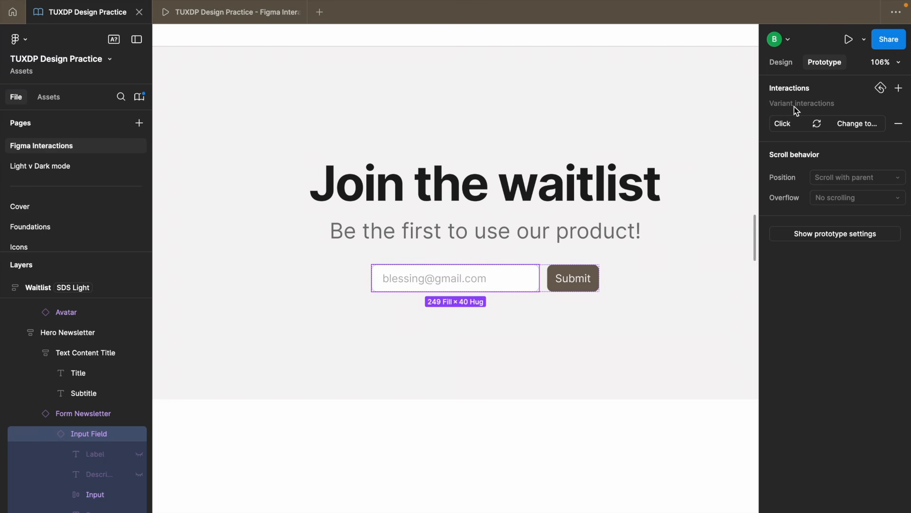
left_click(898, 88)
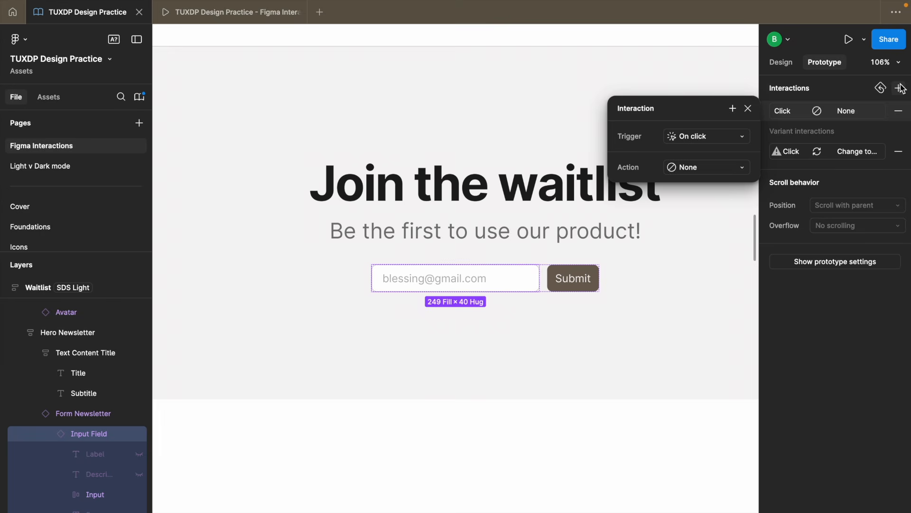
left_click(693, 136)
left_click(709, 197)
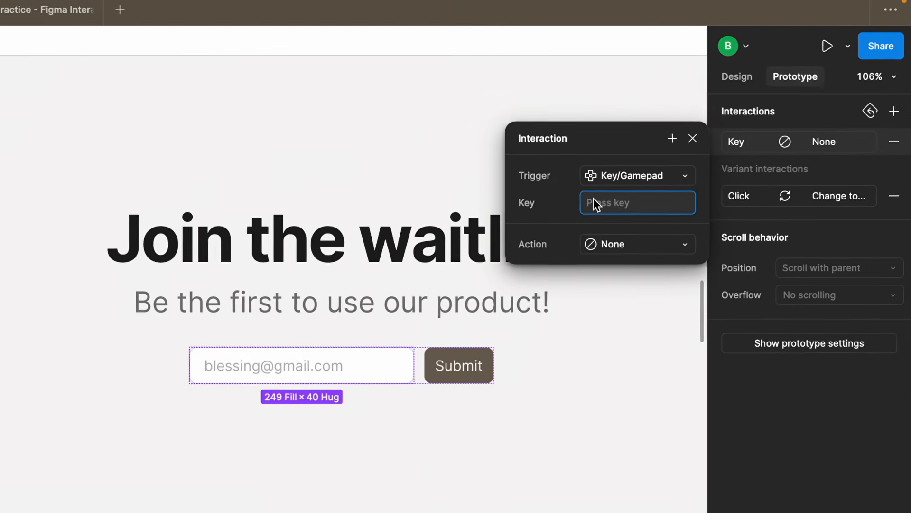
key("e")
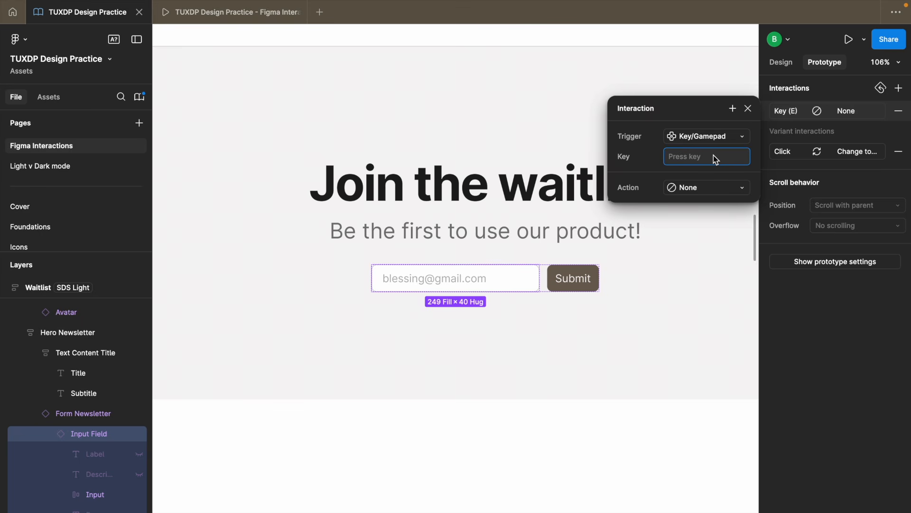
key("Return")
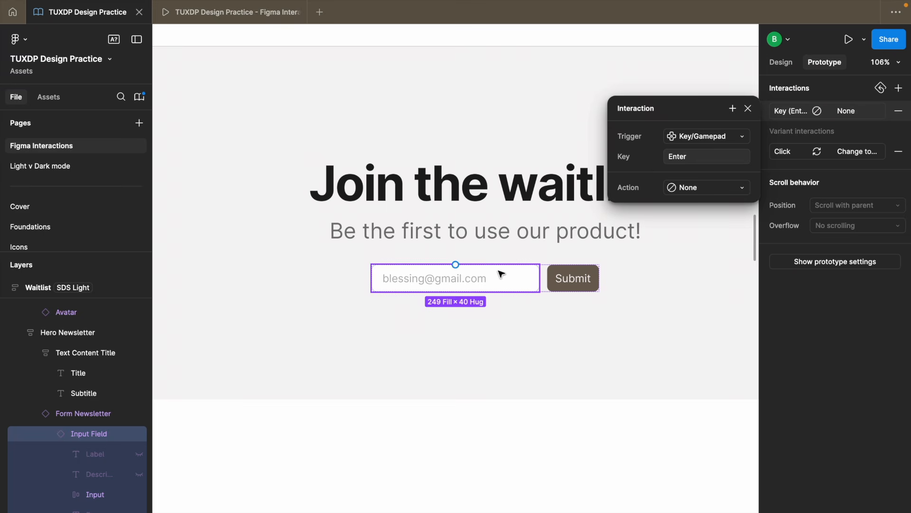
Step: Set the Enter interaction's action to Open overlay with Notification as the overlay, and finish editing it
left_click(697, 190)
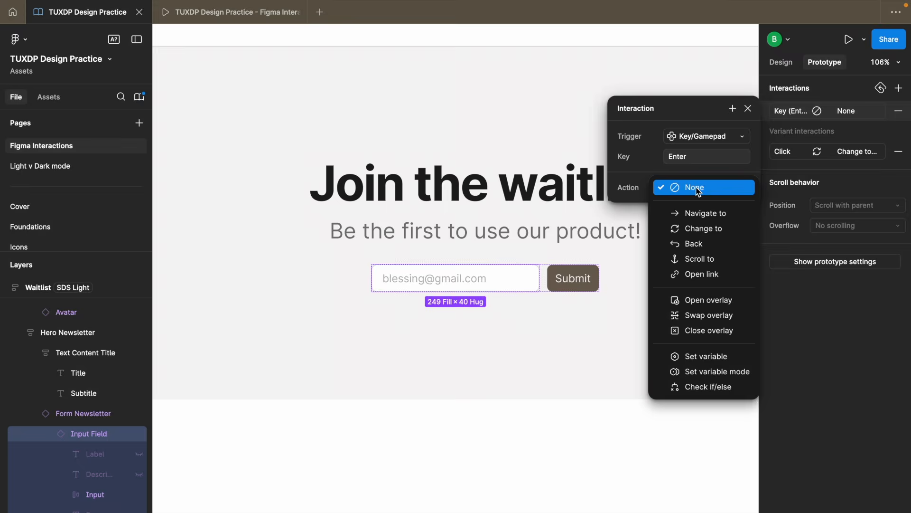
left_click(708, 301)
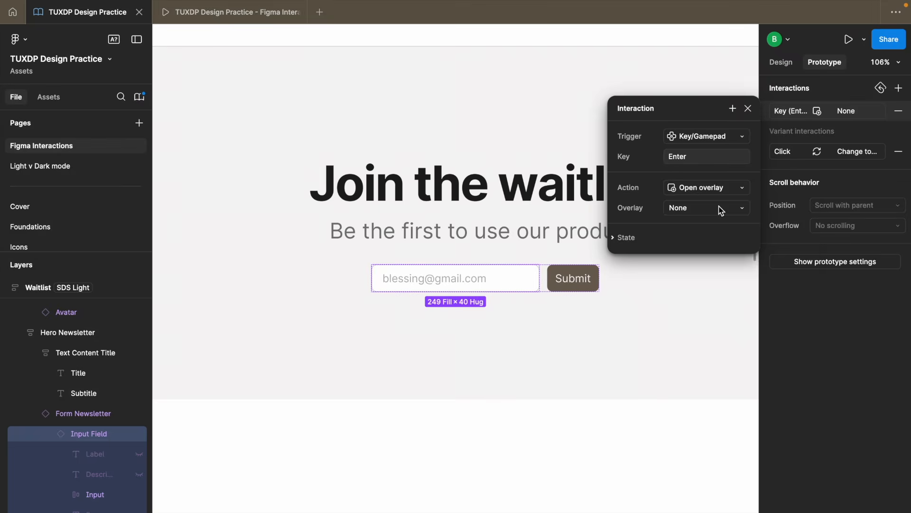
left_click(720, 209)
left_click(714, 359)
scroll(691, 228, "down", 3)
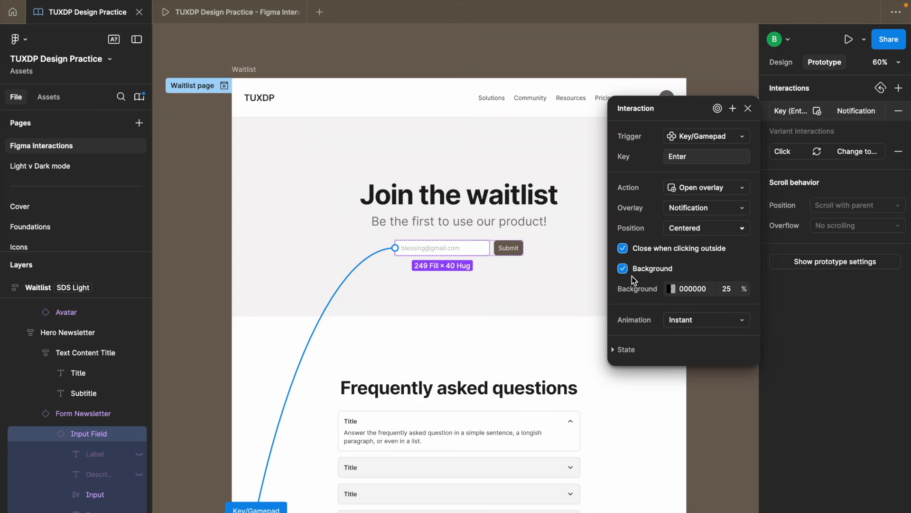
scroll(668, 275, "down", 2)
key("Escape")
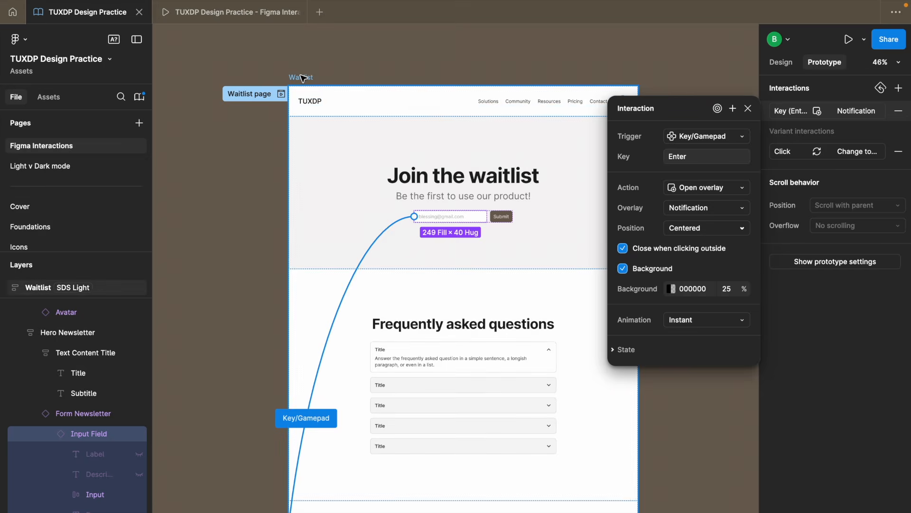
Step: Present the Waitlist page flow, test submitting the email field with Enter, and close the Success overlay
left_click(847, 39)
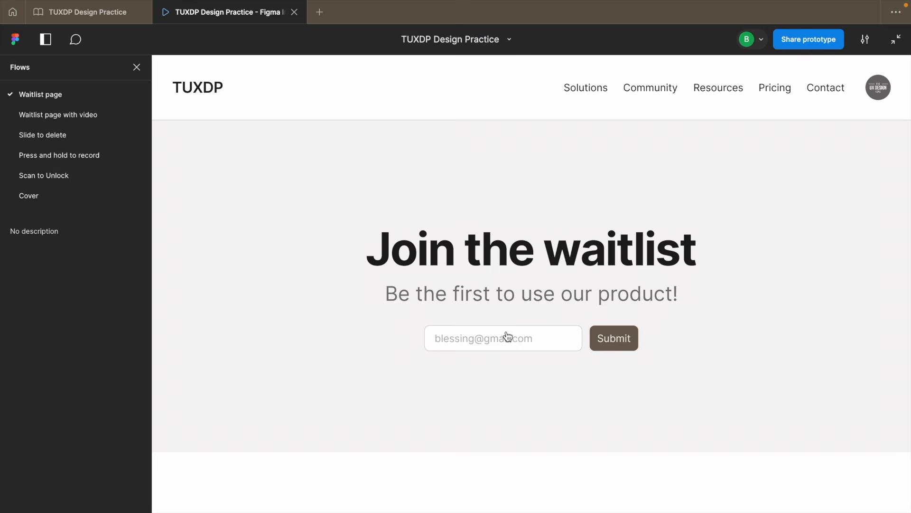
left_click(507, 334)
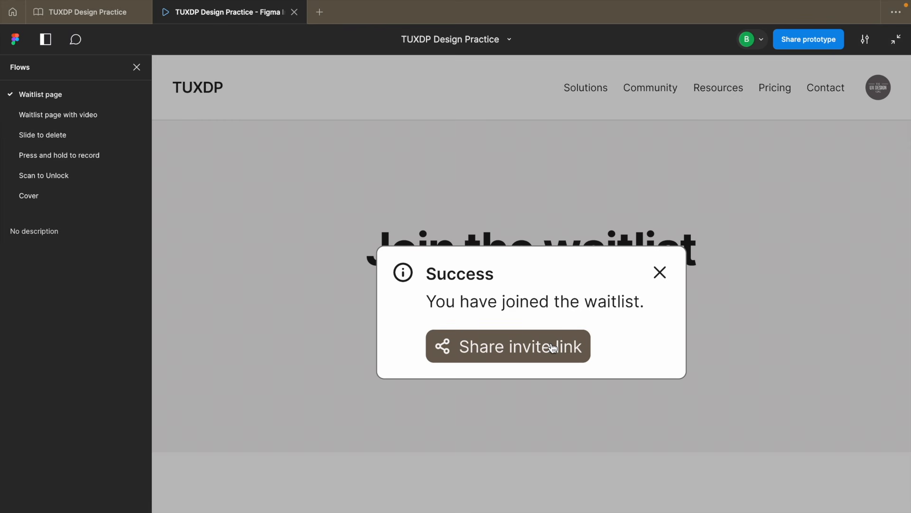
left_click(659, 272)
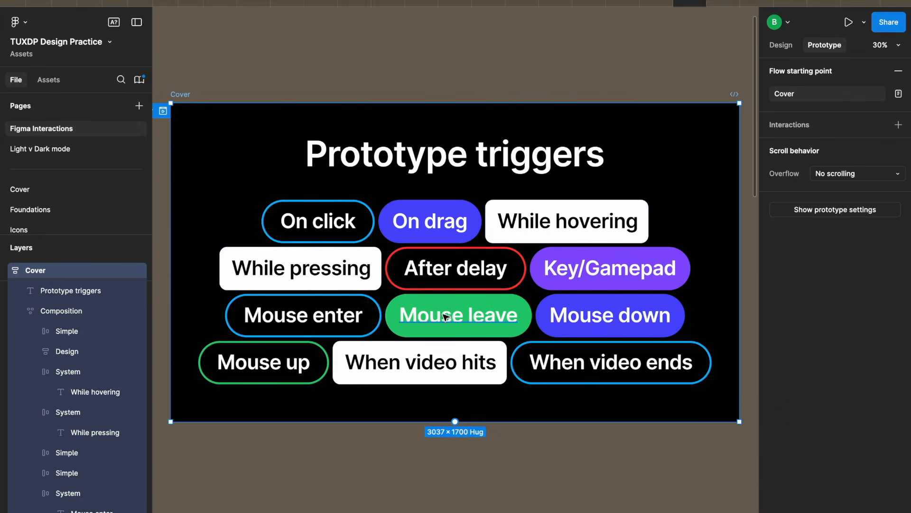
Step: Go over the Mouse up, Mouse leave, Mouse enter and When video hits labels on the Cover
left_click(285, 362, "super")
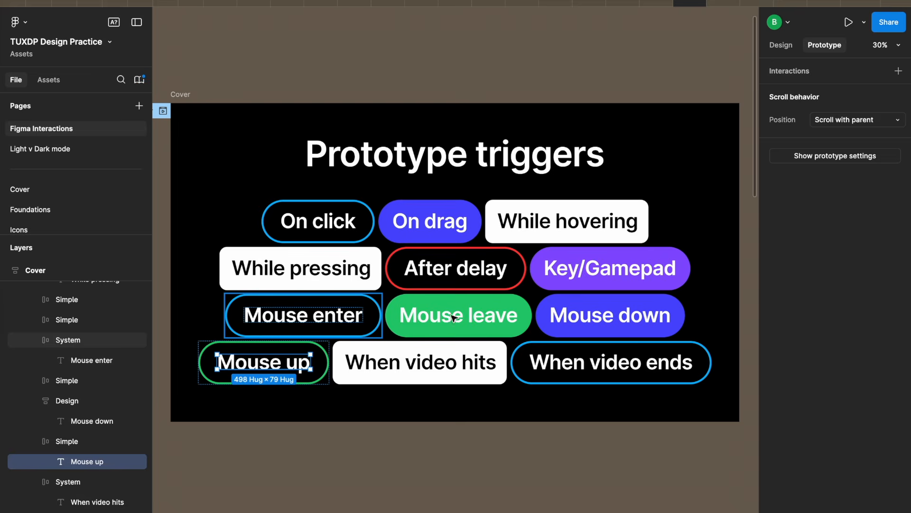
left_click(429, 317)
left_click(308, 317)
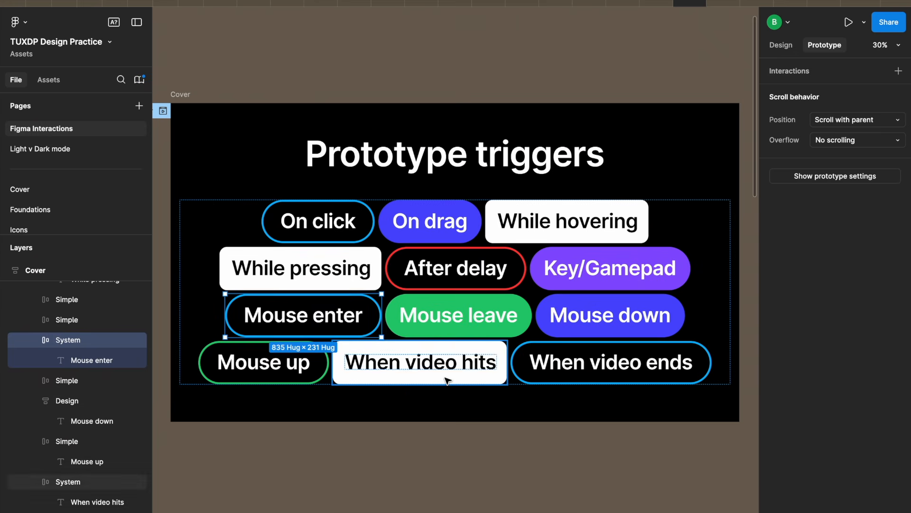
left_click(336, 372)
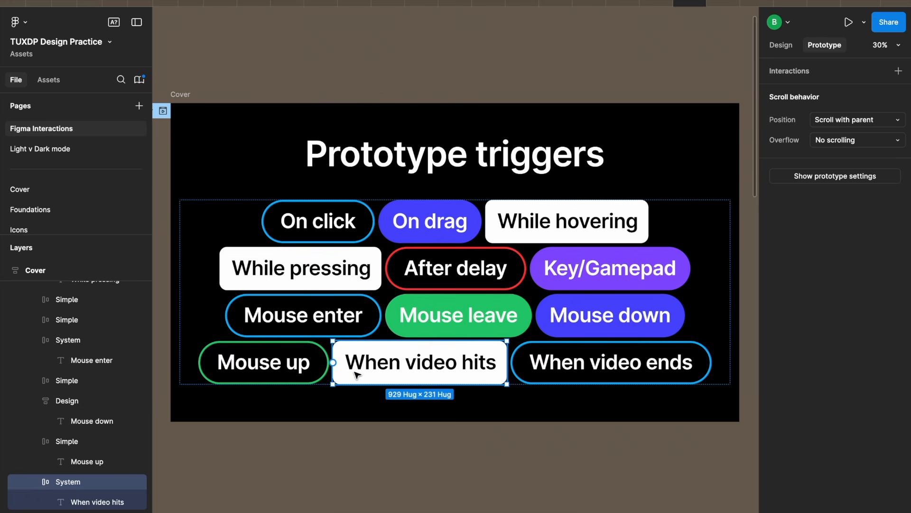
left_click(434, 316)
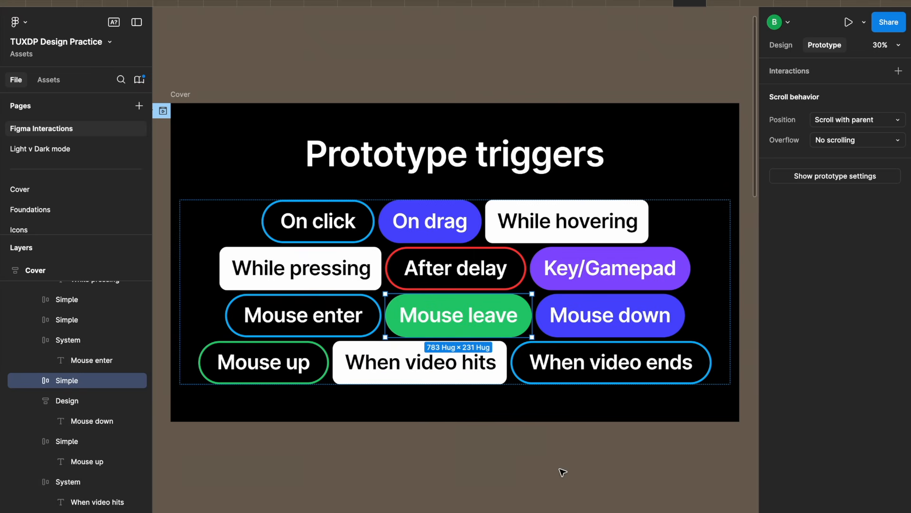
left_click(322, 318)
left_click(453, 311)
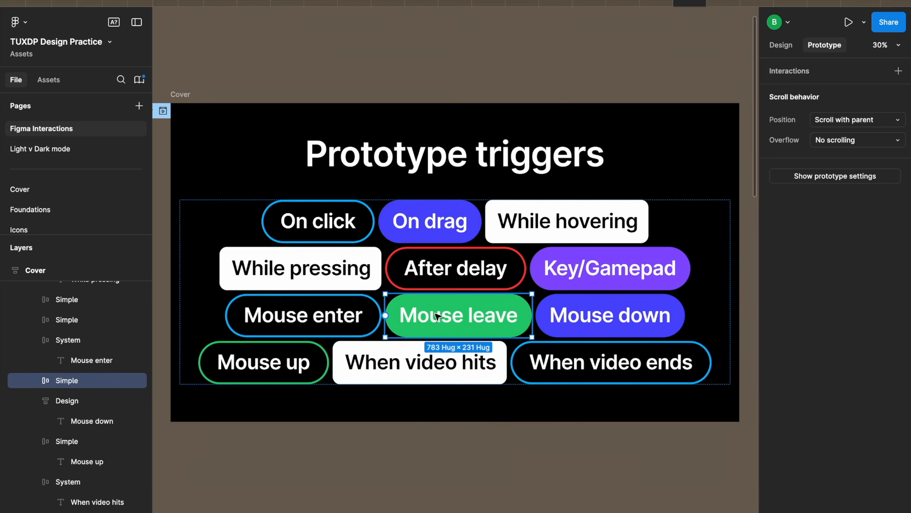
left_click(317, 313)
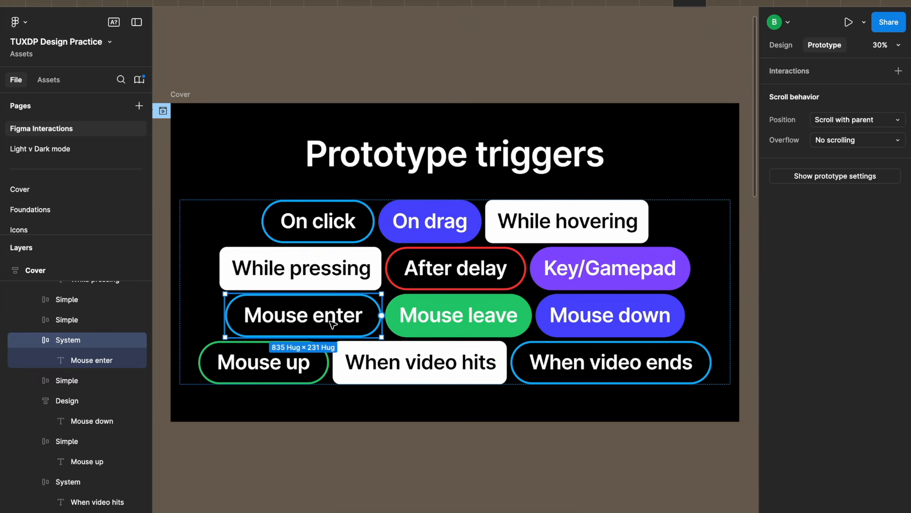
Step: Examine the Mouse enter interactions of the Waitlist FAQ's accordion items and go to the main component of the second item
scroll(285, 315, "up", 3)
scroll(332, 332, "down", 2)
scroll(389, 357, "down", 1)
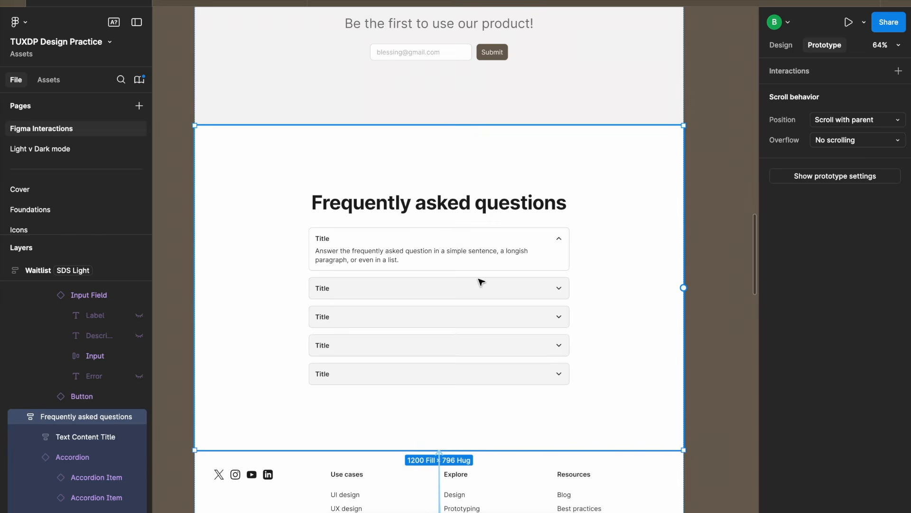
scroll(481, 282, "up", 4)
left_click(414, 272)
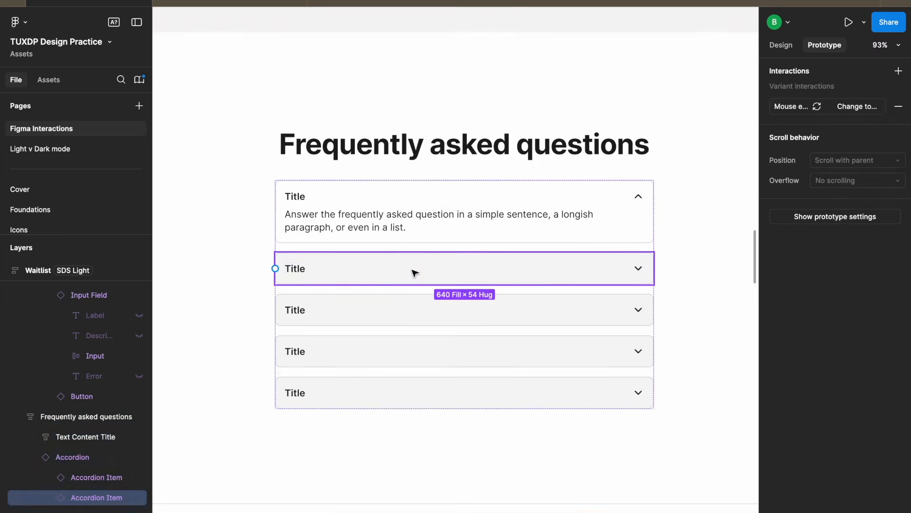
left_click(364, 310)
left_click(401, 277)
left_click(394, 326)
left_click(394, 274)
right_click(393, 273)
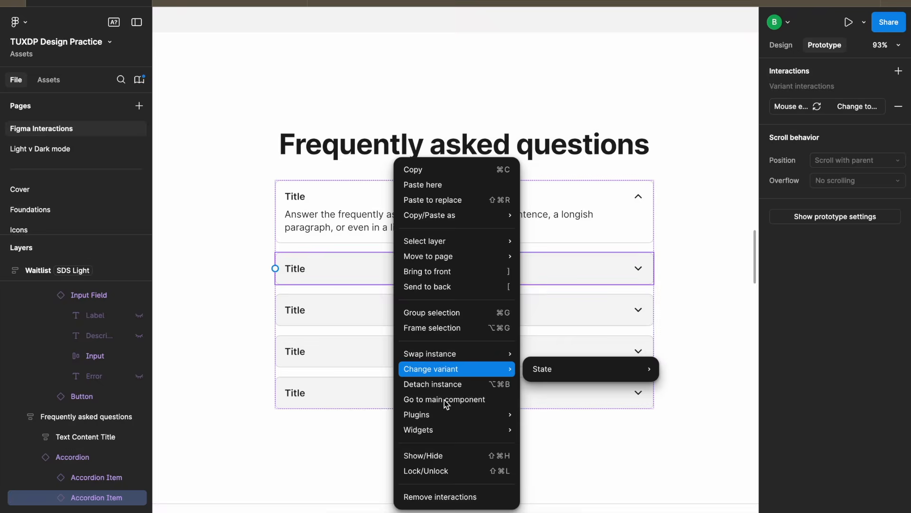
left_click(437, 400)
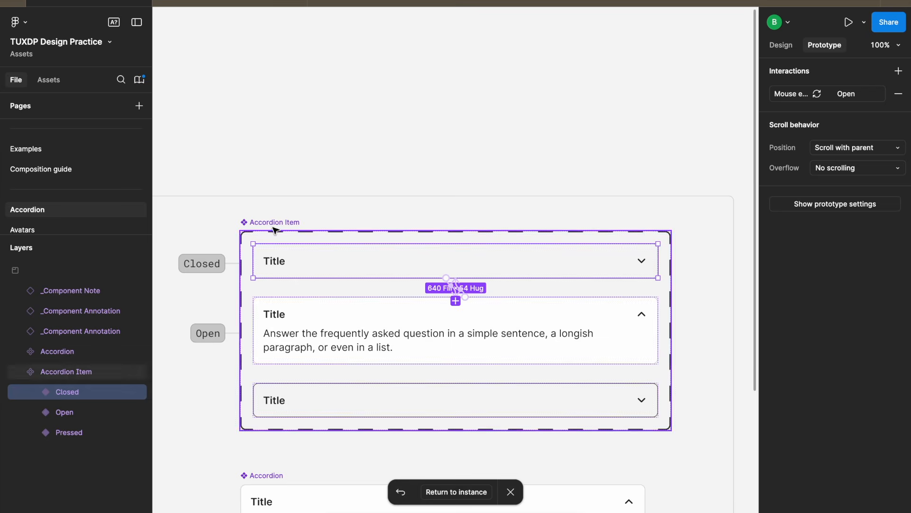
Step: Examine the Mouse enter interaction of the Accordion Item's Closed variant and the Mouse leave interaction of its Open variant
left_click(493, 336)
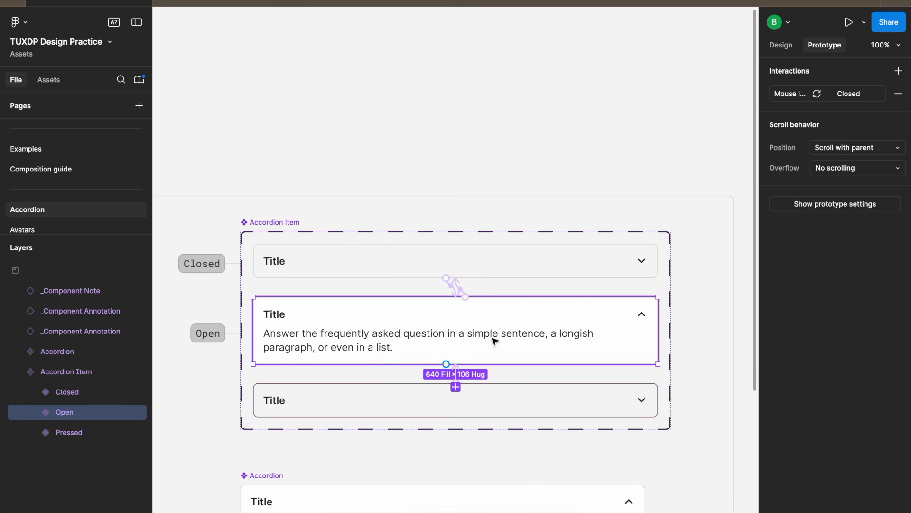
left_click(529, 261)
left_click(798, 94)
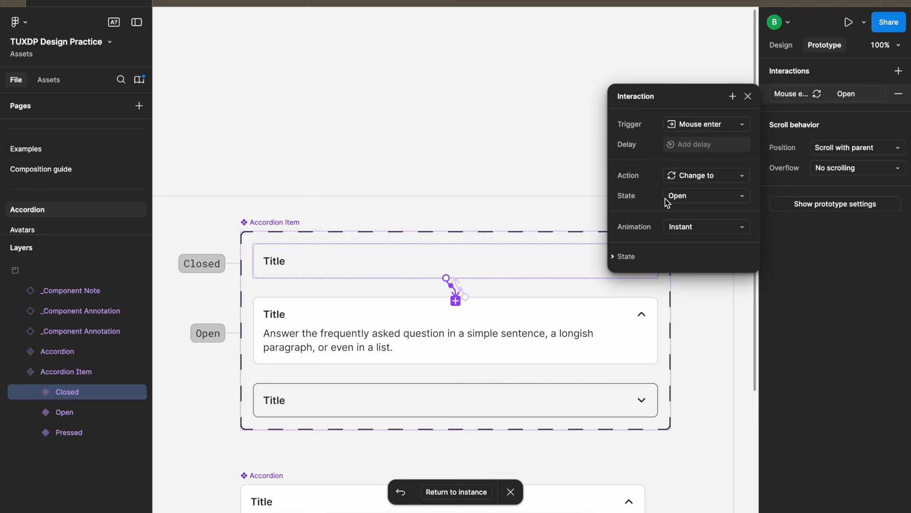
left_click(514, 332)
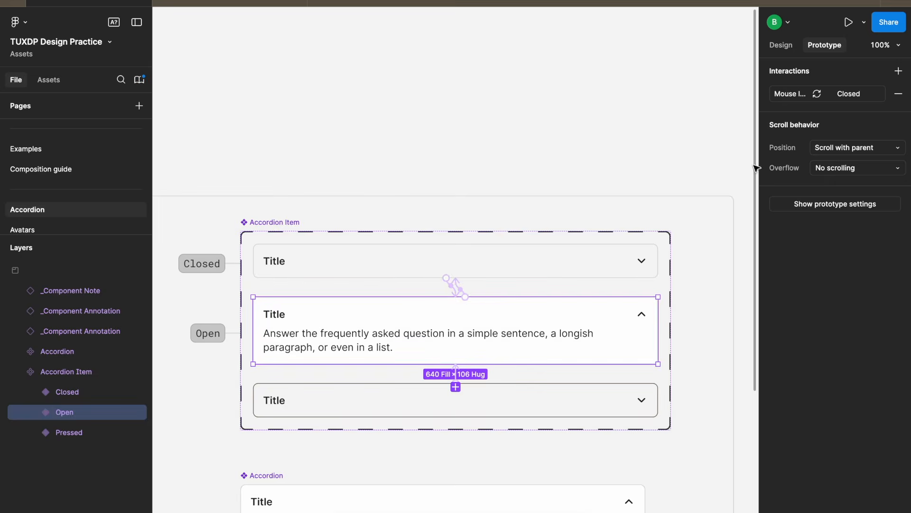
left_click(791, 95)
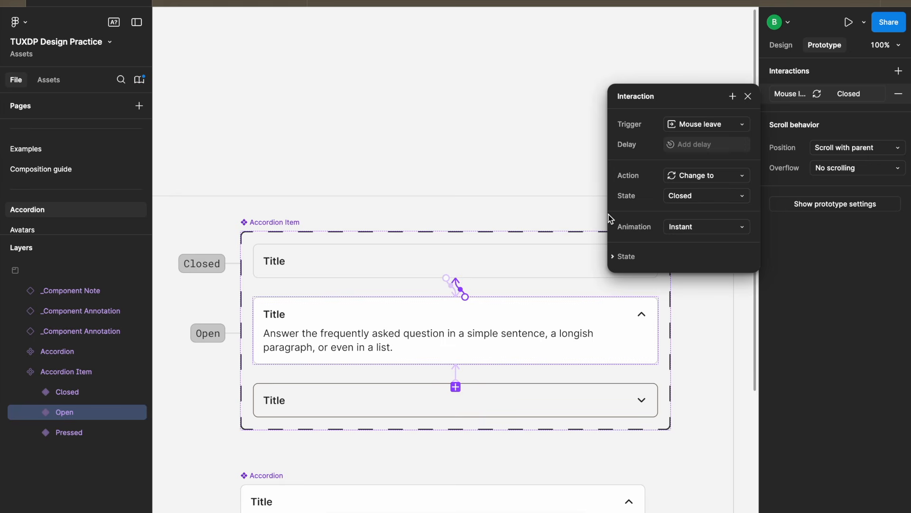
left_click(505, 270)
Step: Return to the accordion instance, present the Waitlist page flow and test hovering over the second FAQ item
left_click(448, 491)
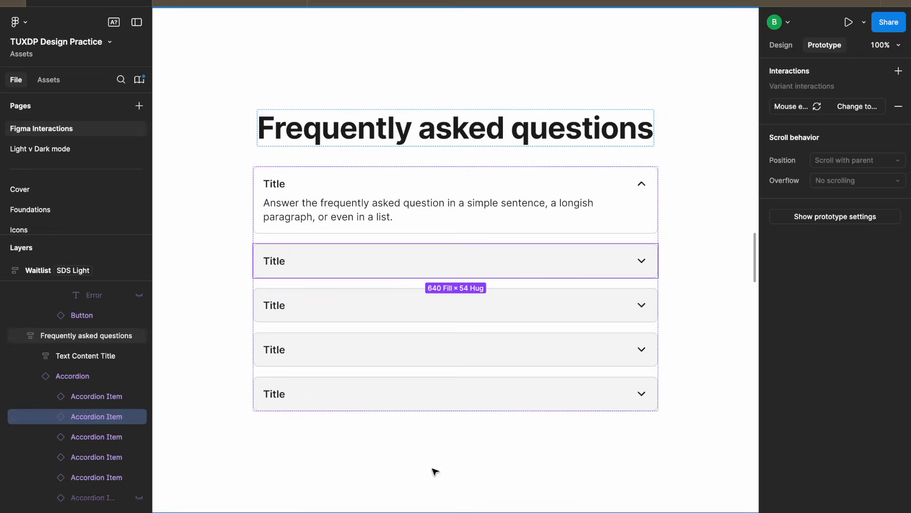
left_click(848, 22)
scroll(261, 240, "down", 5)
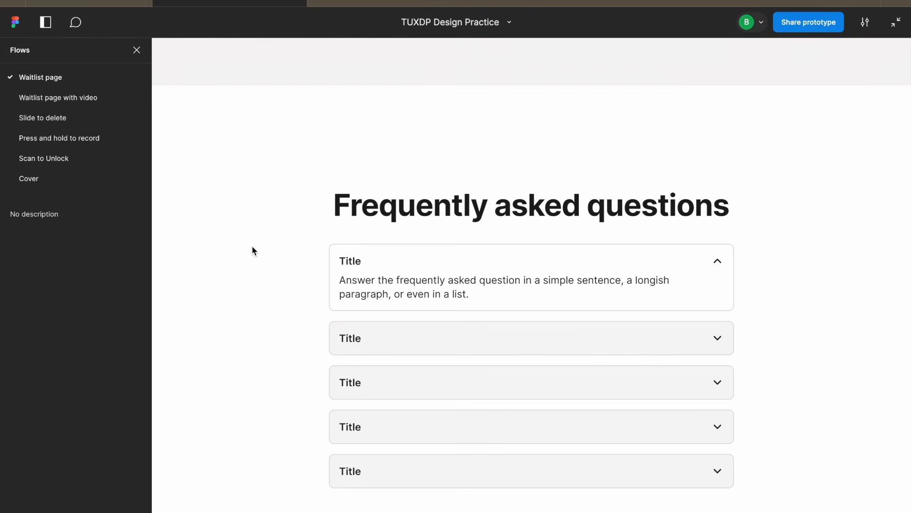
mouse_move(359, 342)
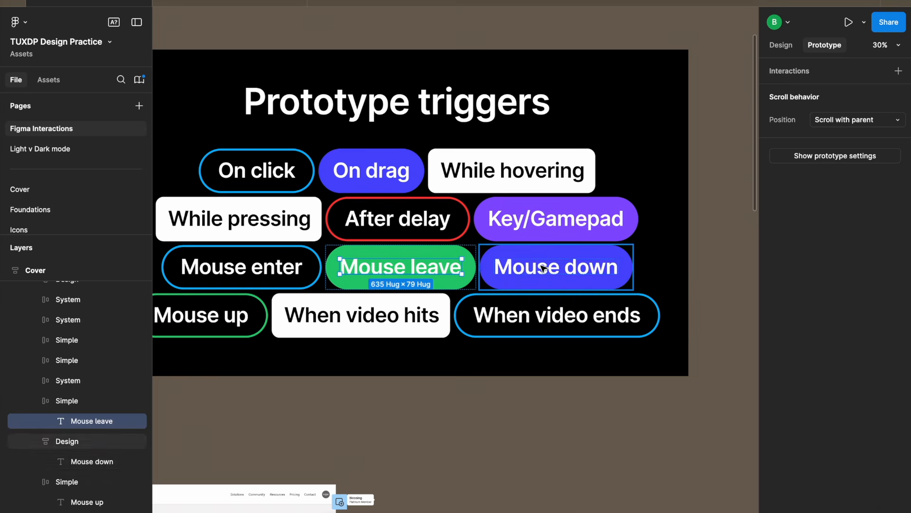
Step: Go over the Mouse down, Mouse up and While pressing labels on the Cover
left_click(546, 269)
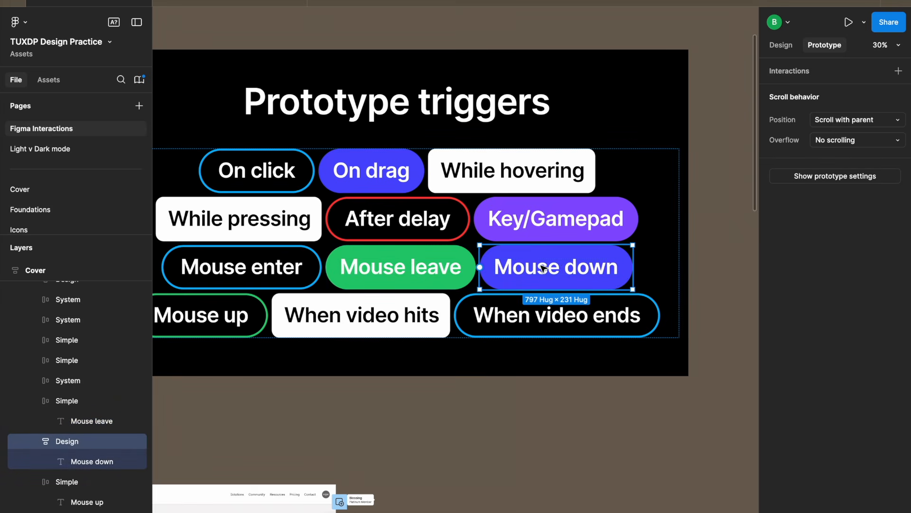
scroll(545, 269, "left", 3)
left_click(207, 321)
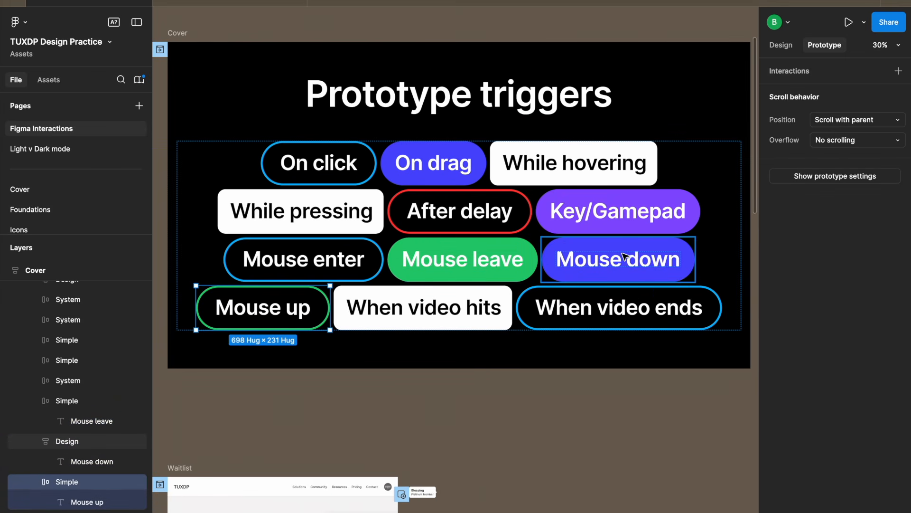
left_click(629, 270)
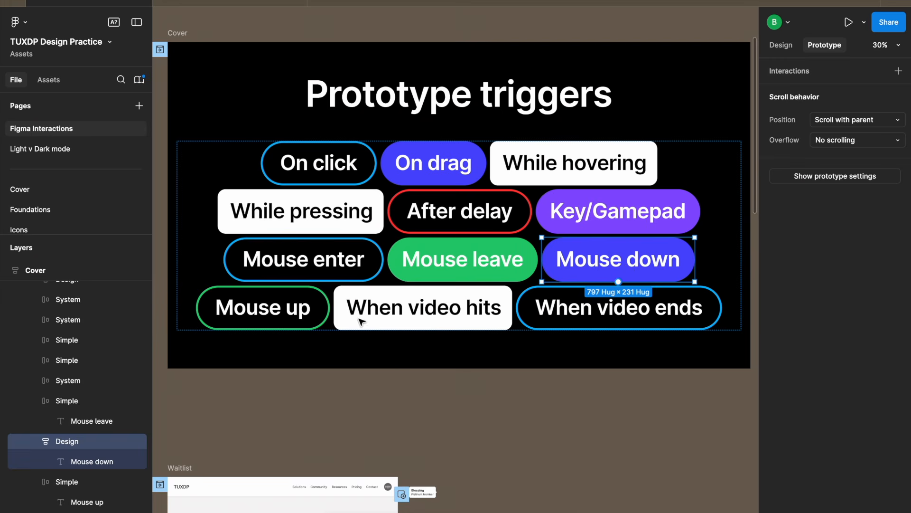
left_click(314, 314)
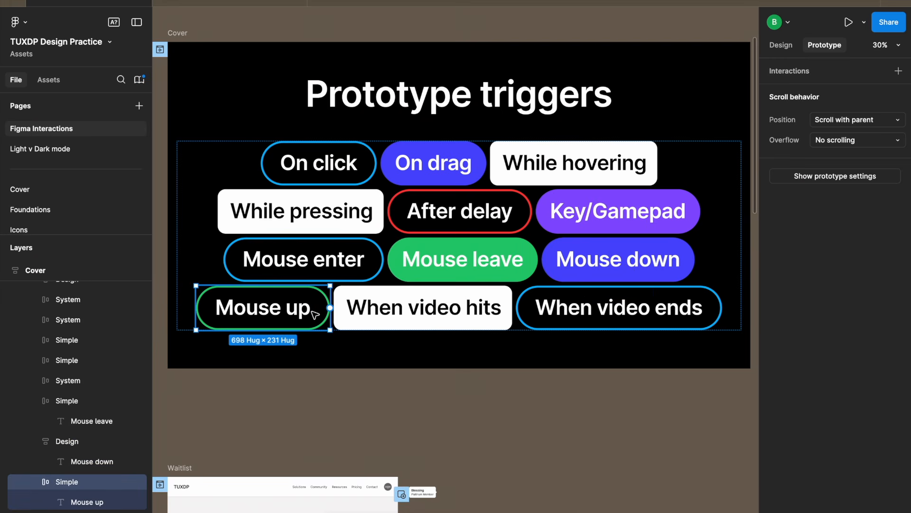
left_click(292, 215)
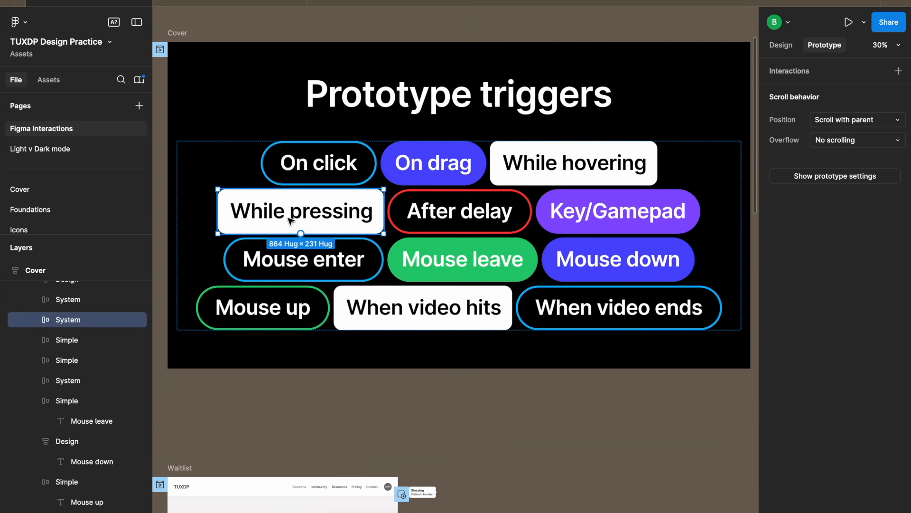
left_click(292, 306)
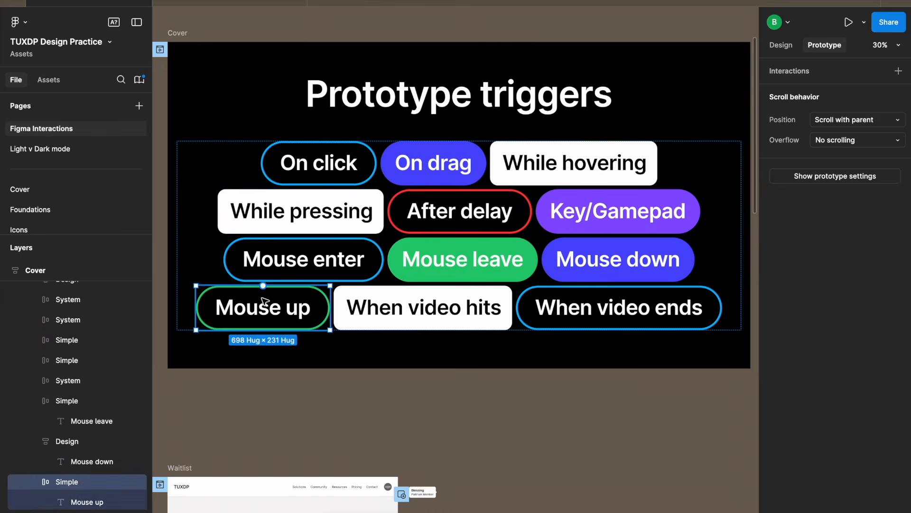
left_click(615, 258)
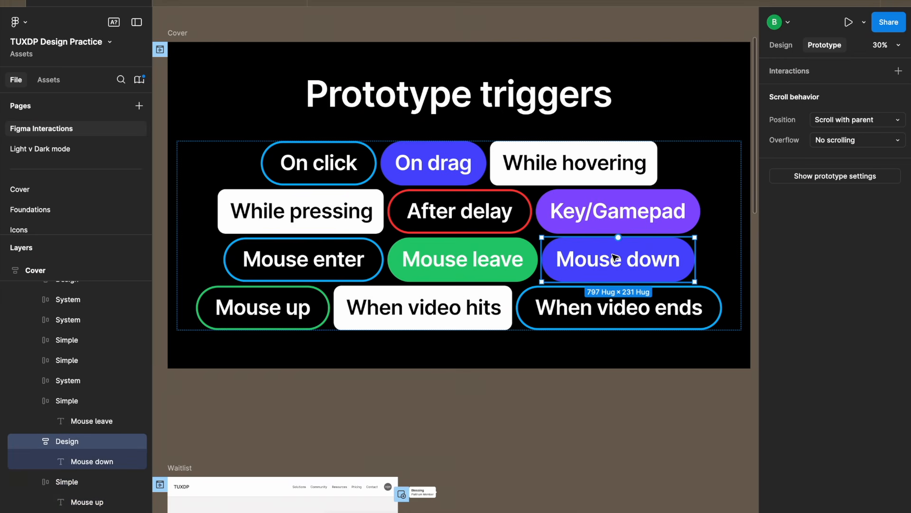
left_click(300, 214)
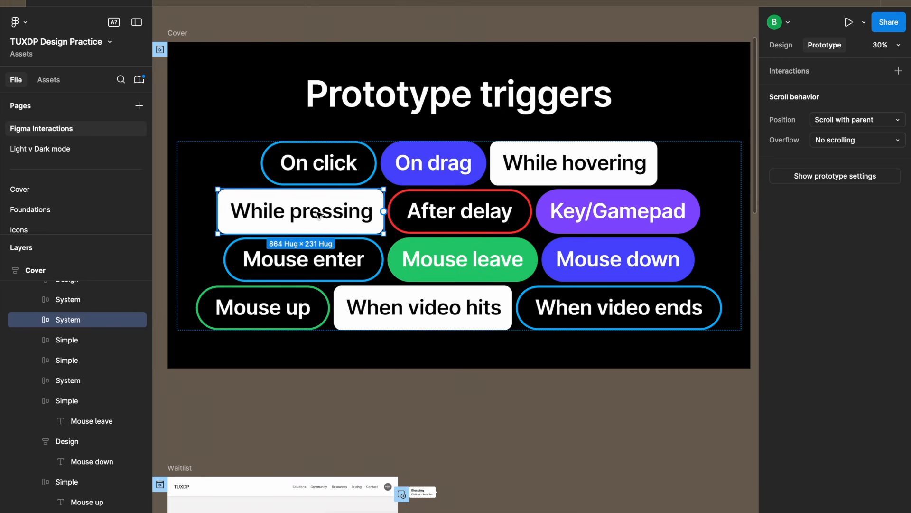
scroll(304, 214, "up", 5)
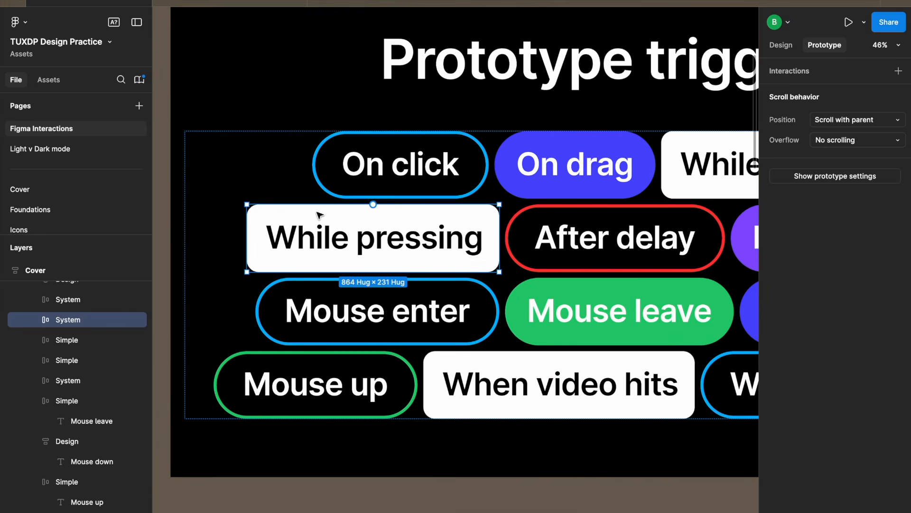
scroll(319, 215, "down", 5)
left_click(316, 307)
left_click(615, 267)
left_click(333, 308)
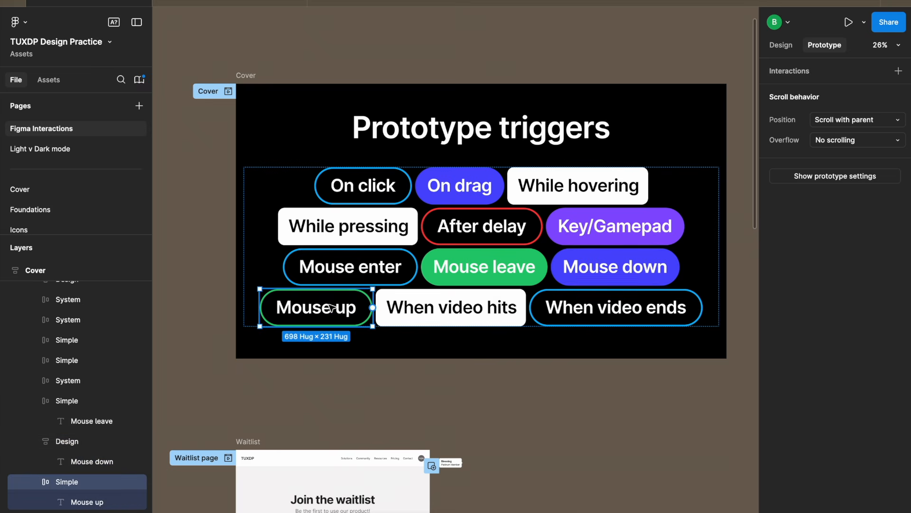
left_click(610, 264)
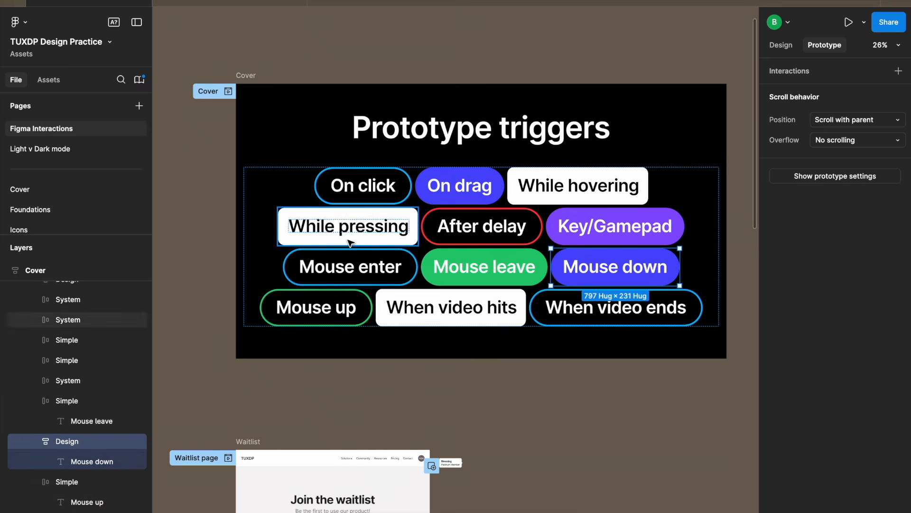
Step: Locate the Press and hold to record example below the Mouse down and Mouse up labels and examine its component's variants
scroll(350, 239, "down", 6)
scroll(350, 241, "up", 3)
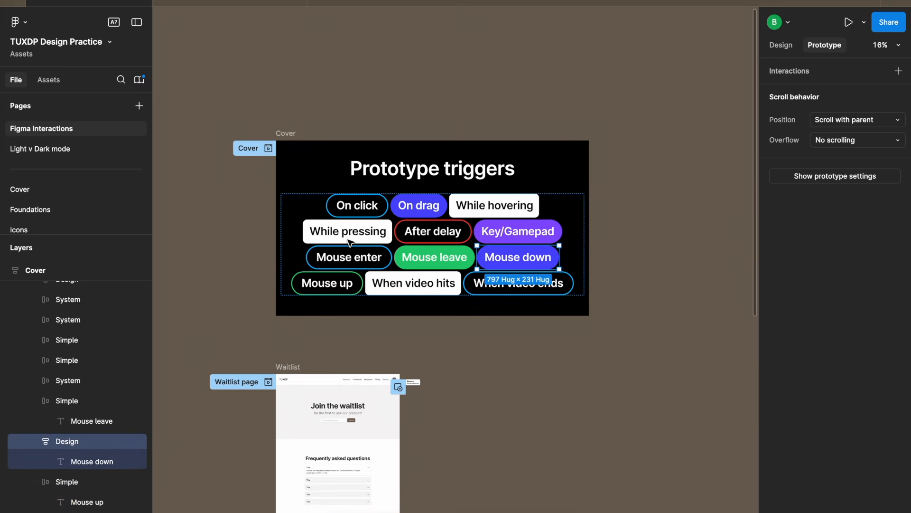
scroll(350, 242, "down", 5)
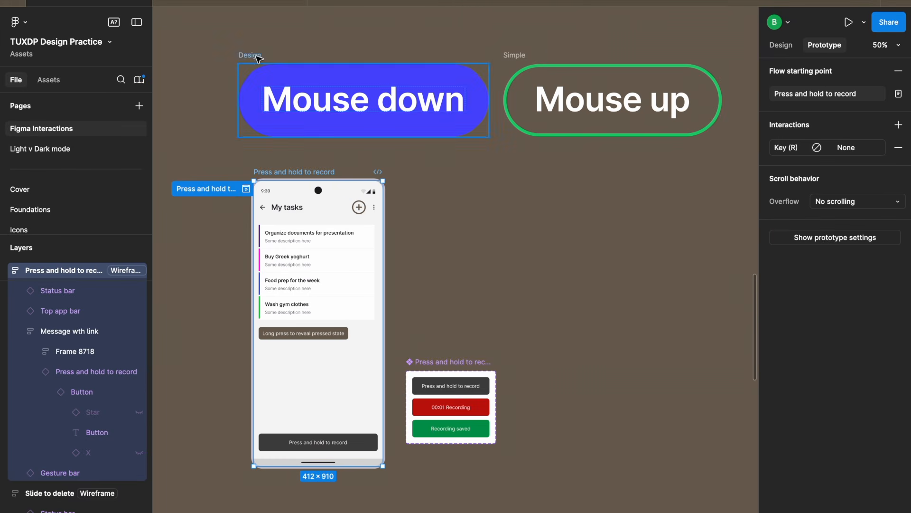
scroll(285, 346, "down", 3)
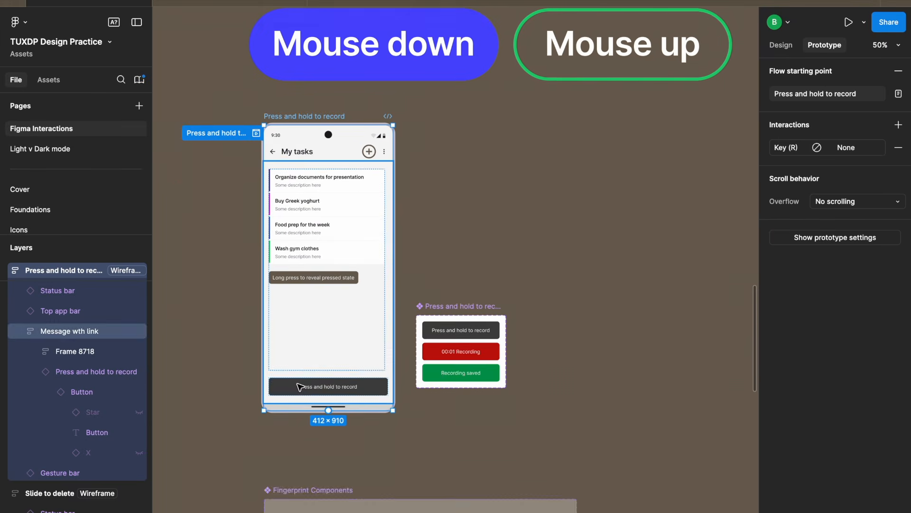
scroll(301, 386, "up", 5)
scroll(301, 386, "down", 5)
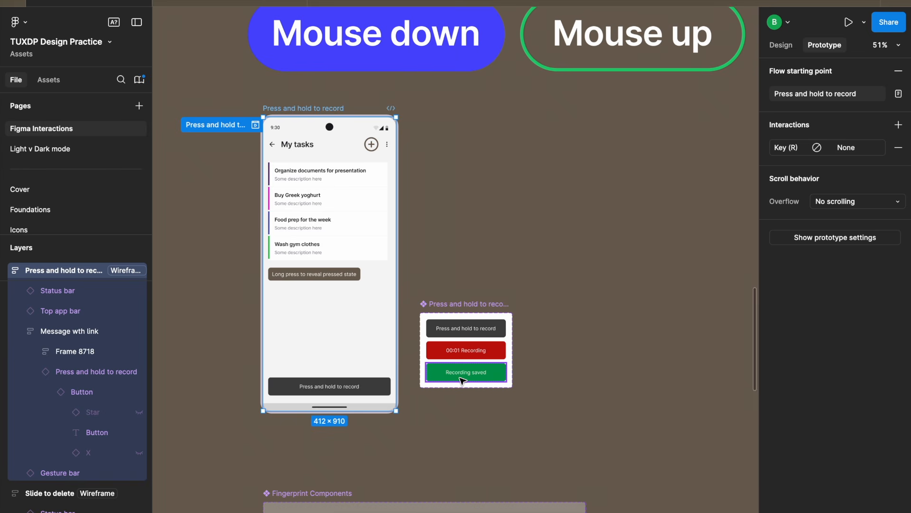
scroll(285, 389, "up", 5)
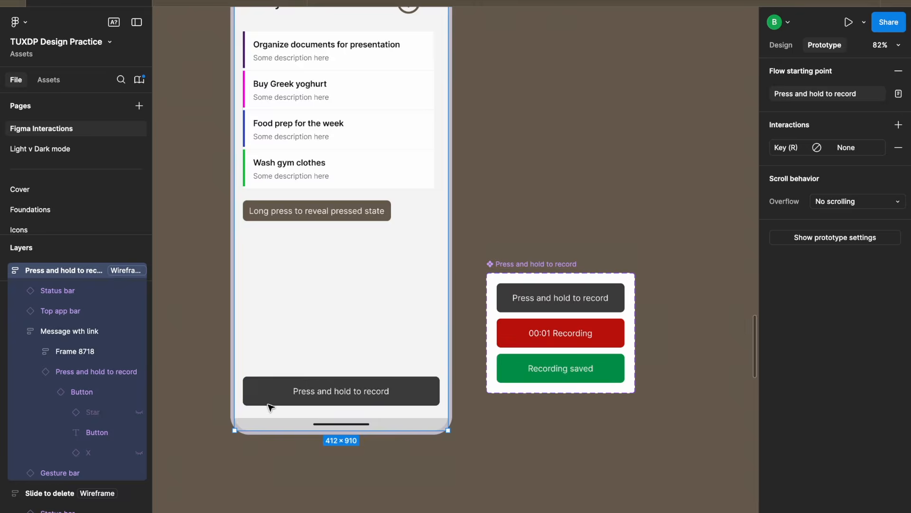
scroll(272, 216, "down", 5)
Step: Present the Press and hold to record flow to test its two press buttons, and test the fingerprint in the Scan to Unlock flow
key("ctrl+alt+Return")
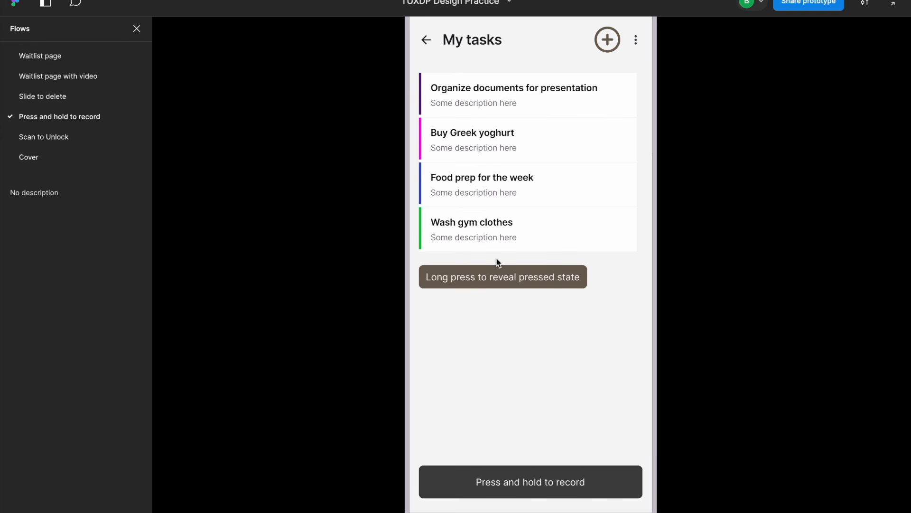
left_click(515, 278)
left_click(580, 481)
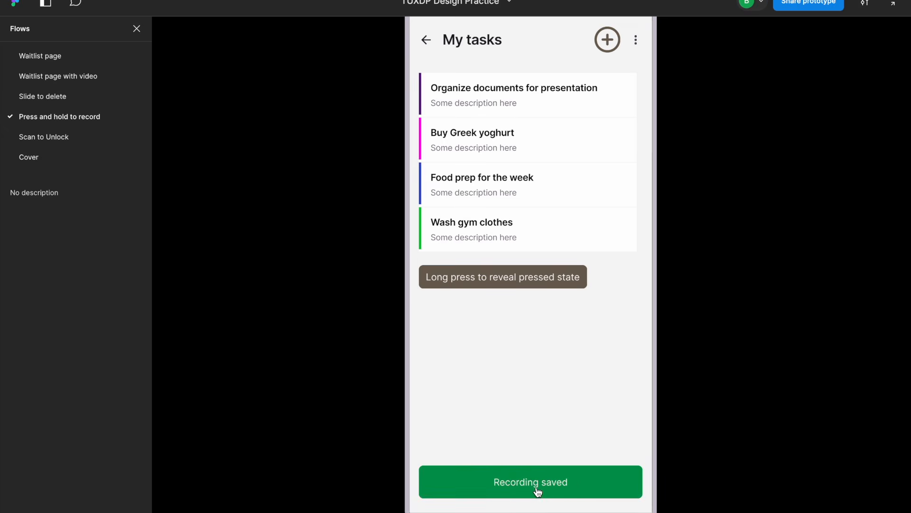
left_click(508, 481)
left_click(532, 430)
left_click(63, 138)
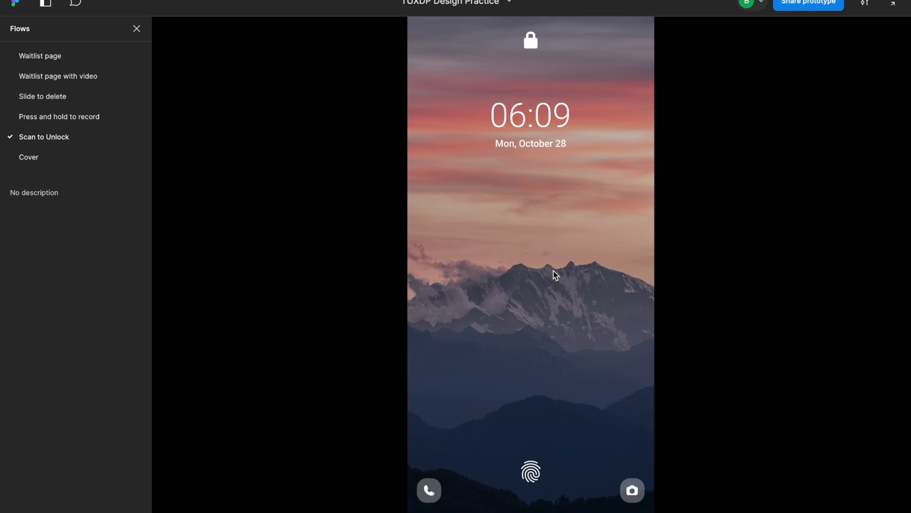
left_click(531, 473)
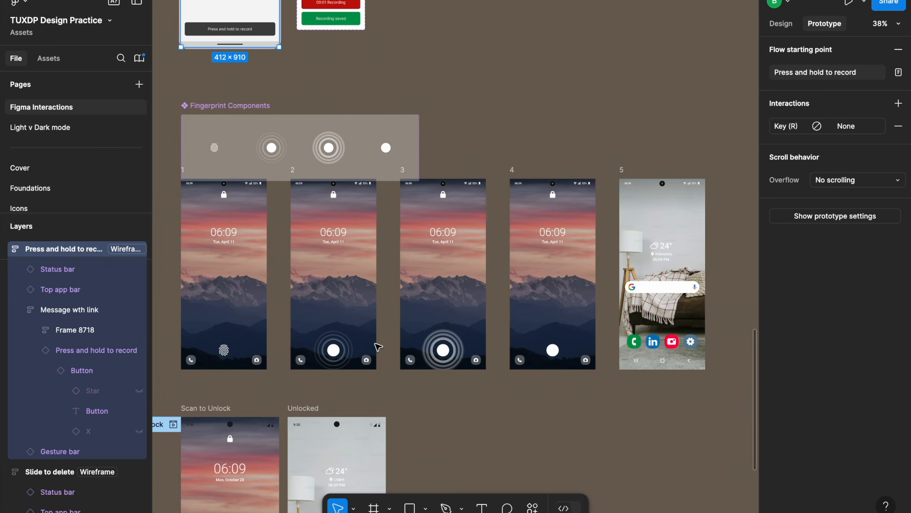
Step: Examine the Fingerprint Components set, including the Mouse down interaction of variant 1 and the connections between its variants
scroll(378, 347, "left", 1)
scroll(378, 347, "down", 1)
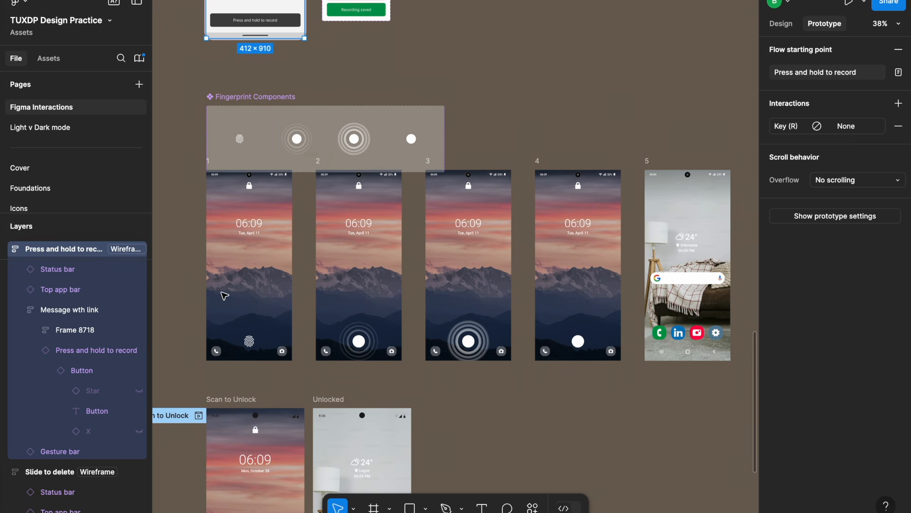
scroll(224, 296, "up", 3)
scroll(309, 177, "down", 3)
scroll(309, 177, "up", 2)
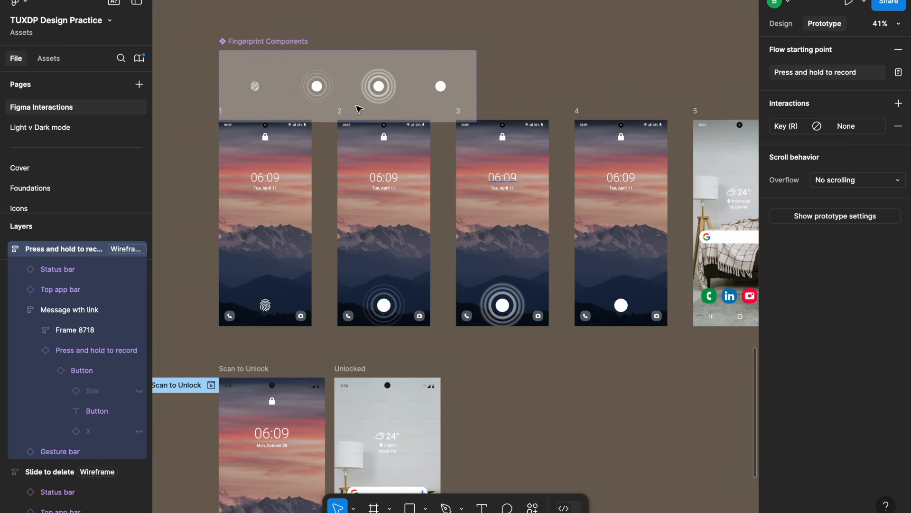
left_click(255, 86)
scroll(261, 78, "up", 4)
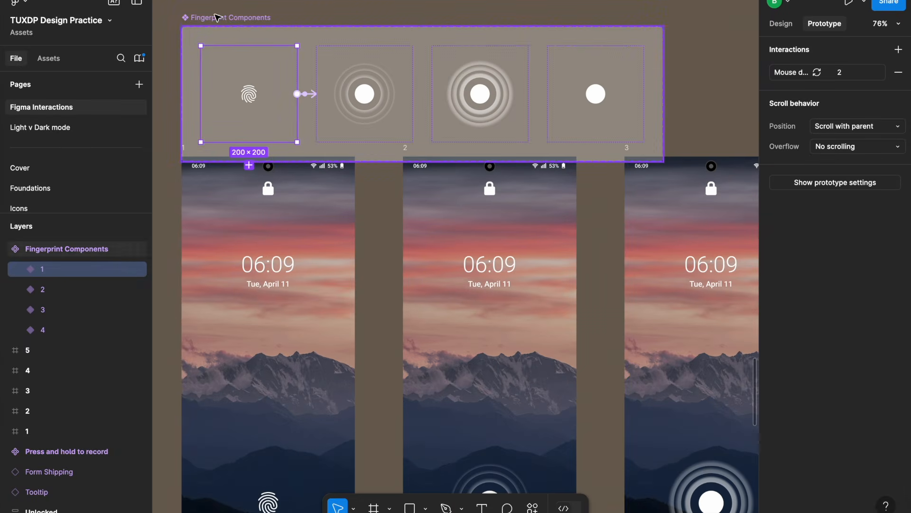
scroll(332, 96, "down", 3)
key("Escape")
scroll(329, 260, "up", 2)
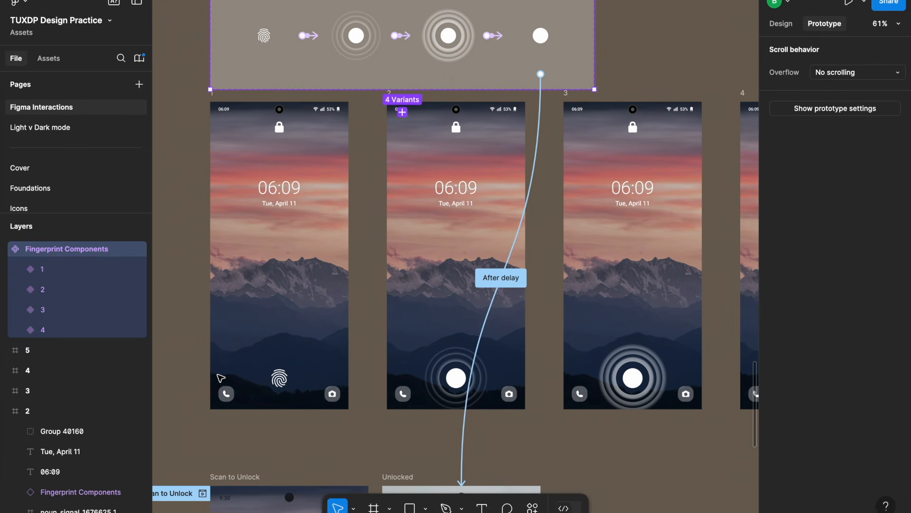
Step: Examine the fingerprint's Click interaction in frame 1 and open the After delay interaction from frame 2 to frame 3
left_click(290, 378)
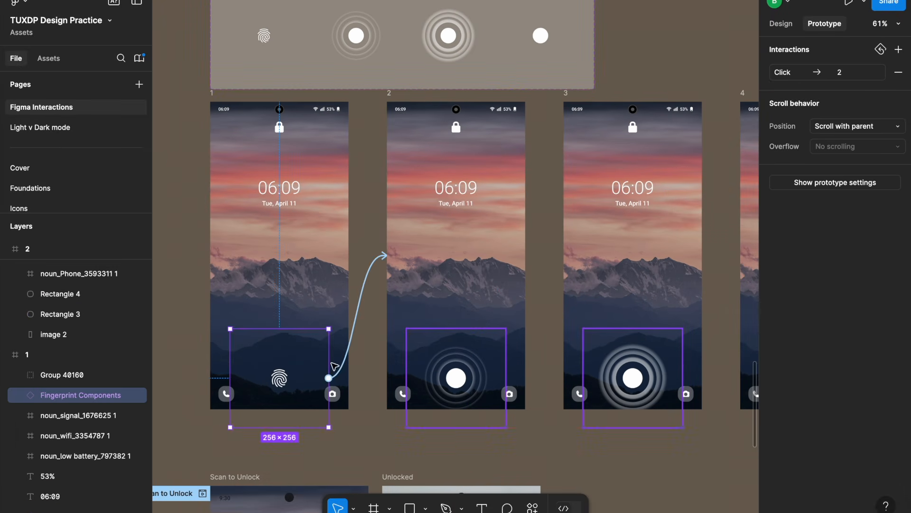
key("Escape")
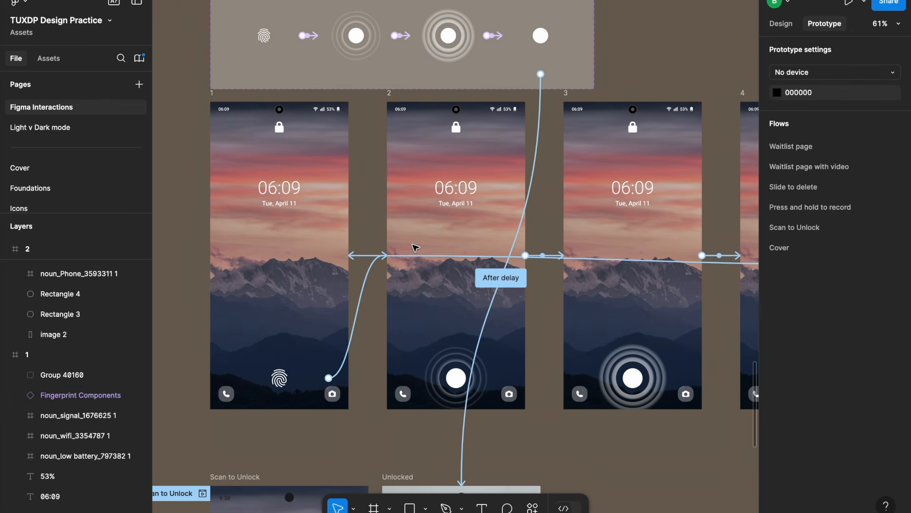
left_click(392, 94)
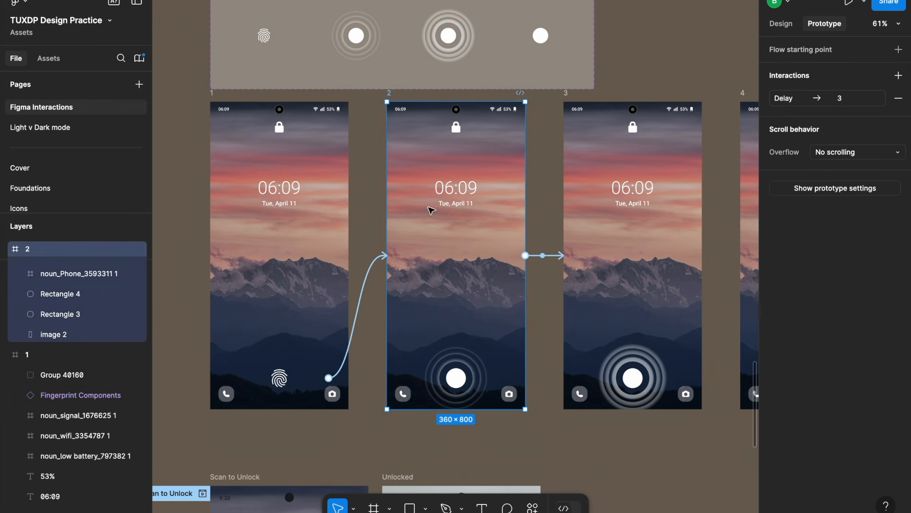
left_click(551, 259)
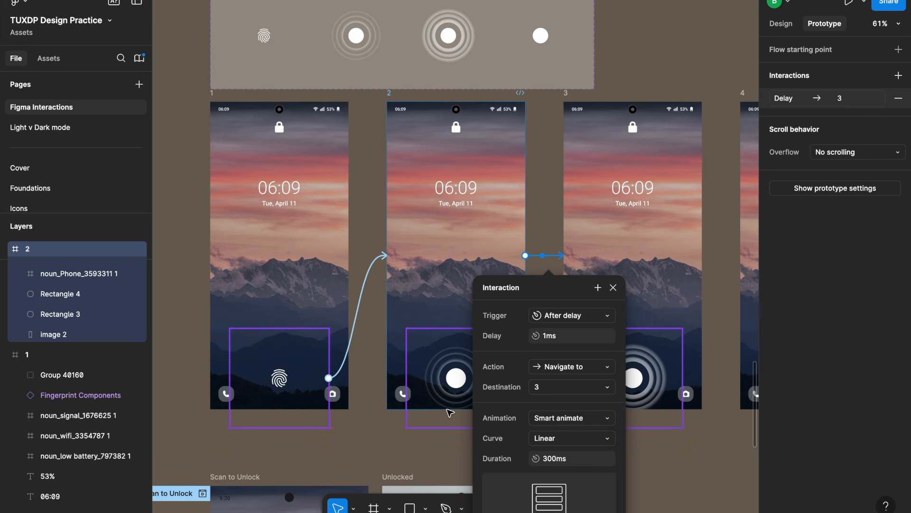
Step: Examine the lock-screen sequence from frame 2 to frame 5 and inspect frame 4's Delay interaction
scroll(507, 254, "right", 5)
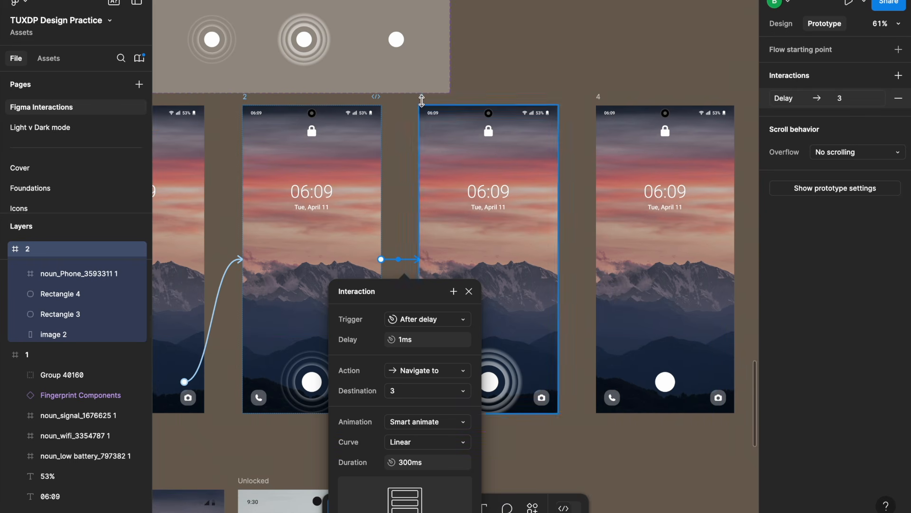
left_click(421, 96)
scroll(633, 255, "right", 3)
left_click(528, 116)
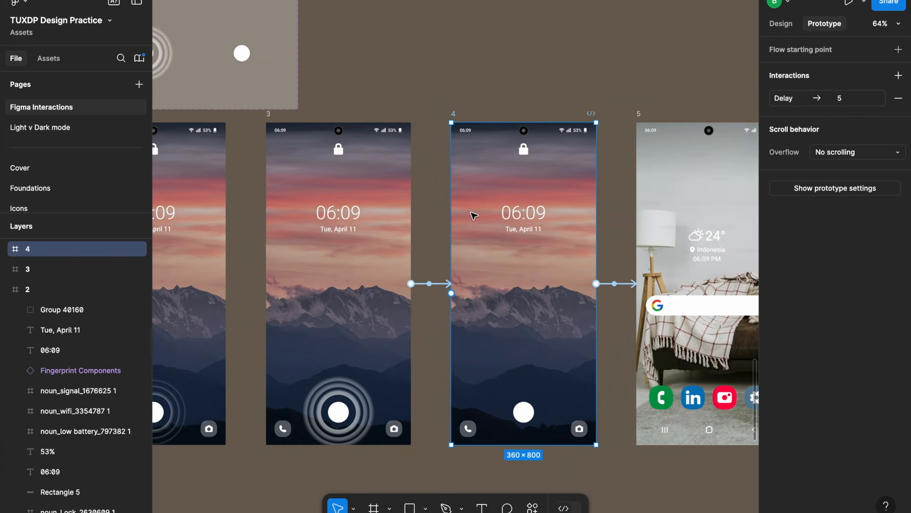
scroll(474, 212, "up", 2)
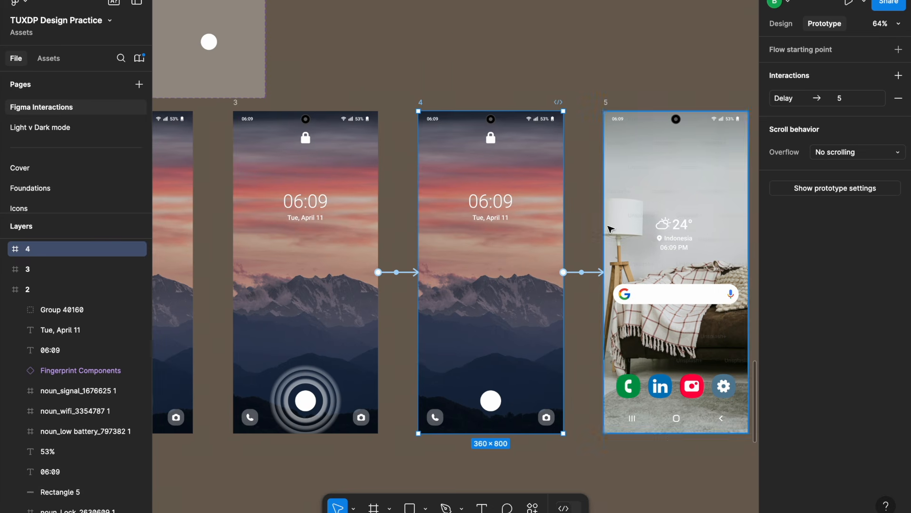
Step: Compare variant 1 of Fingerprint Components with the fingerprint instance used in the Scan to Unlock frame
scroll(611, 229, "left", 8)
scroll(611, 229, "up", 3)
left_click(301, 171)
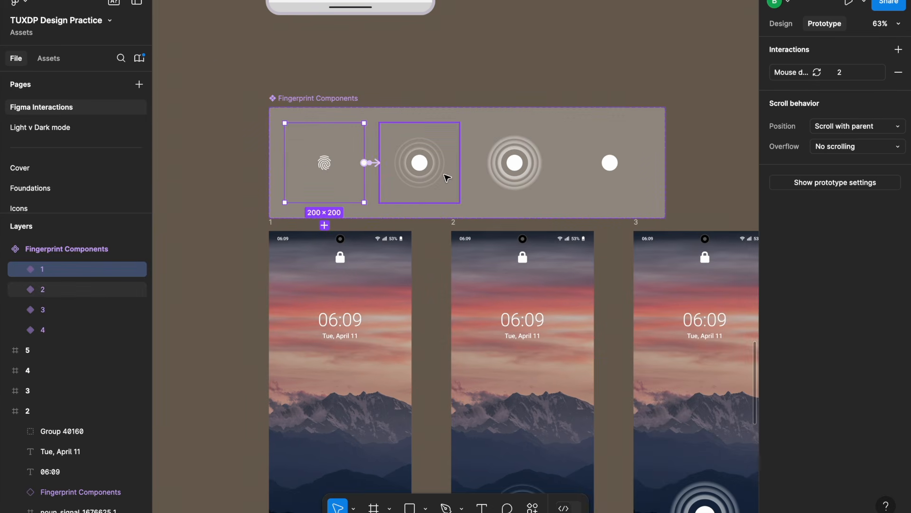
scroll(448, 178, "down", 5)
scroll(446, 176, "down", 3)
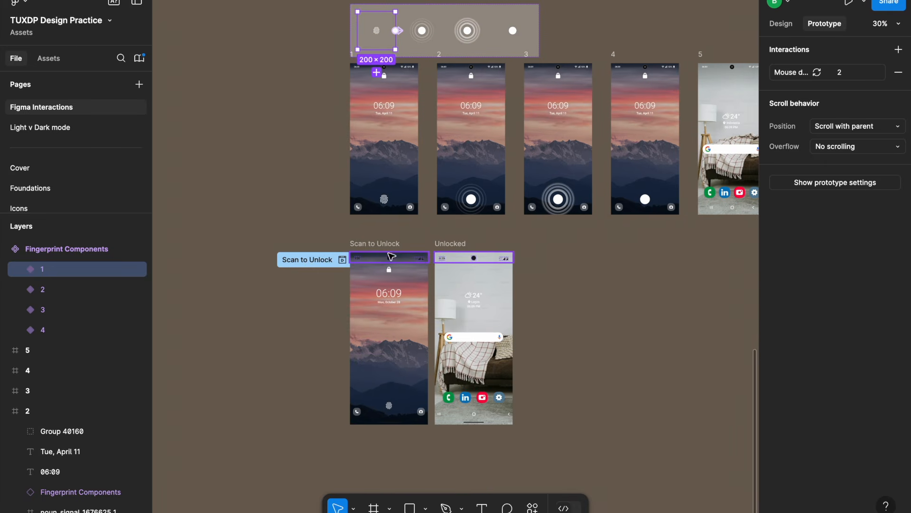
left_click(379, 248)
left_click(437, 248)
left_click(389, 405)
scroll(378, 418, "down", 2)
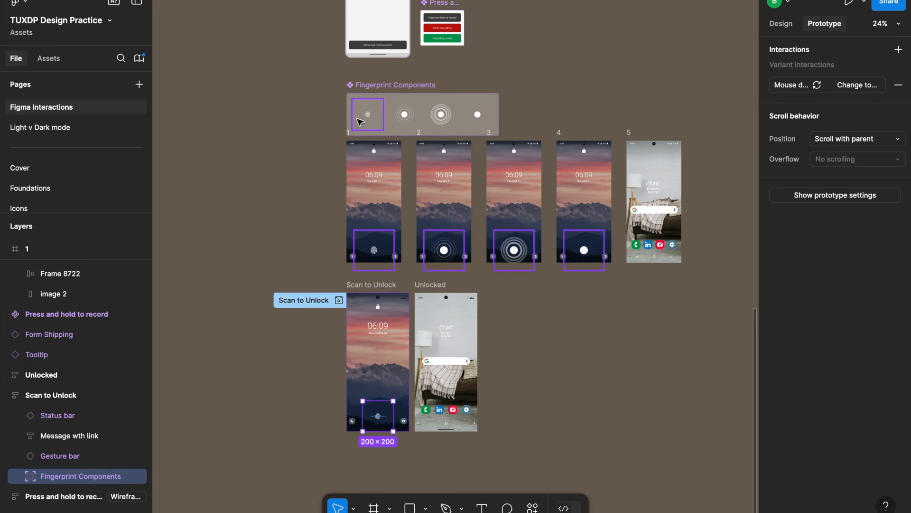
Step: Examine the Mouse down interaction from fingerprint variant 1 to variant 2, then close its details
scroll(370, 386, "down", 2)
scroll(370, 380, "up", 5)
scroll(369, 368, "down", 5)
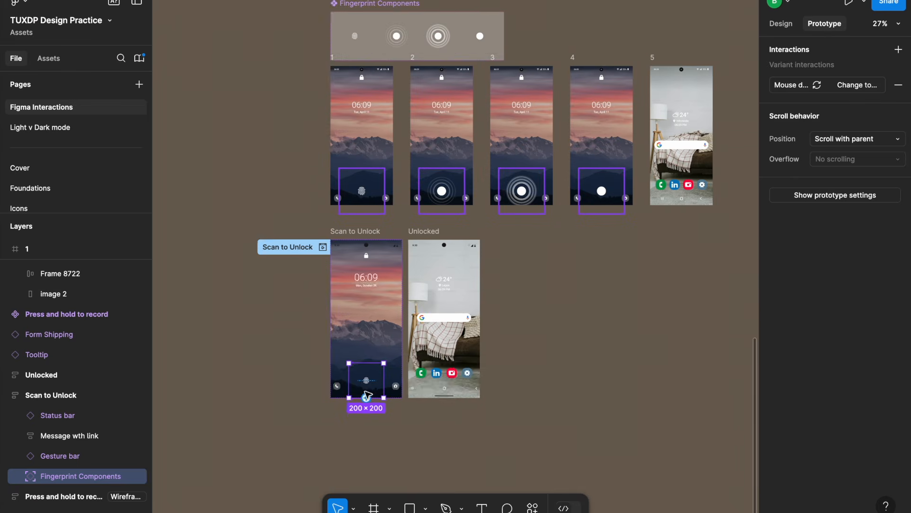
scroll(351, 285, "up", 3)
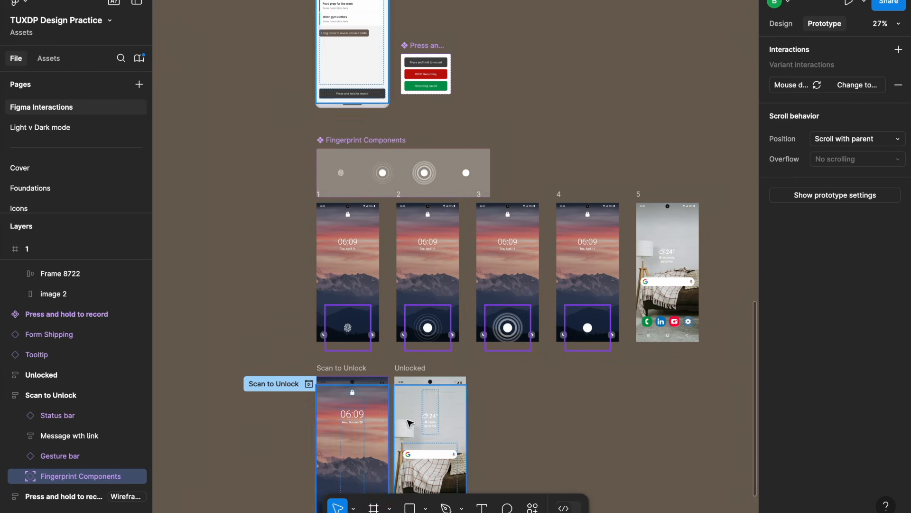
scroll(479, 138, "down", 2)
scroll(474, 333, "up", 4)
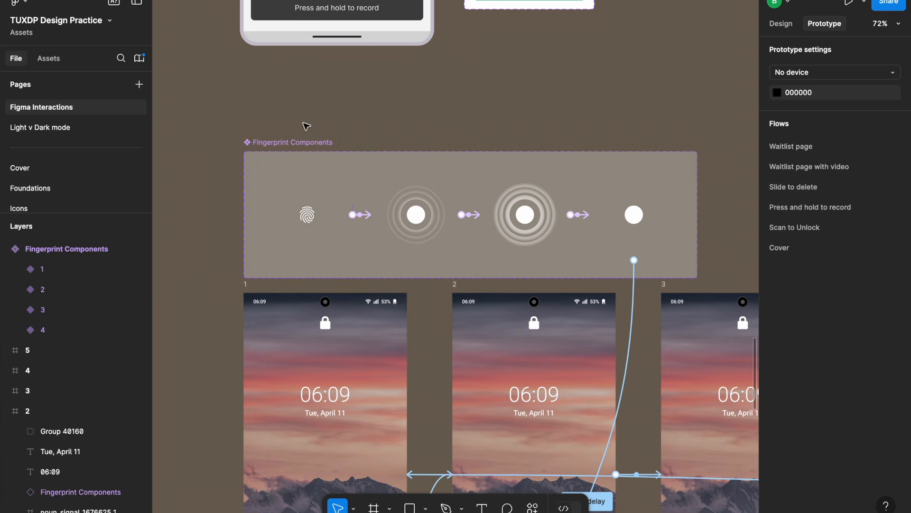
left_click(306, 214)
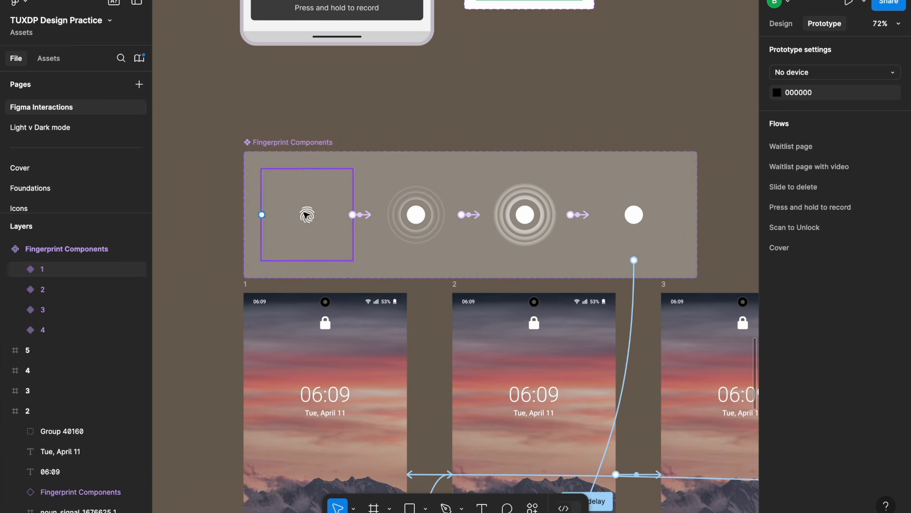
scroll(308, 214, "up", 5)
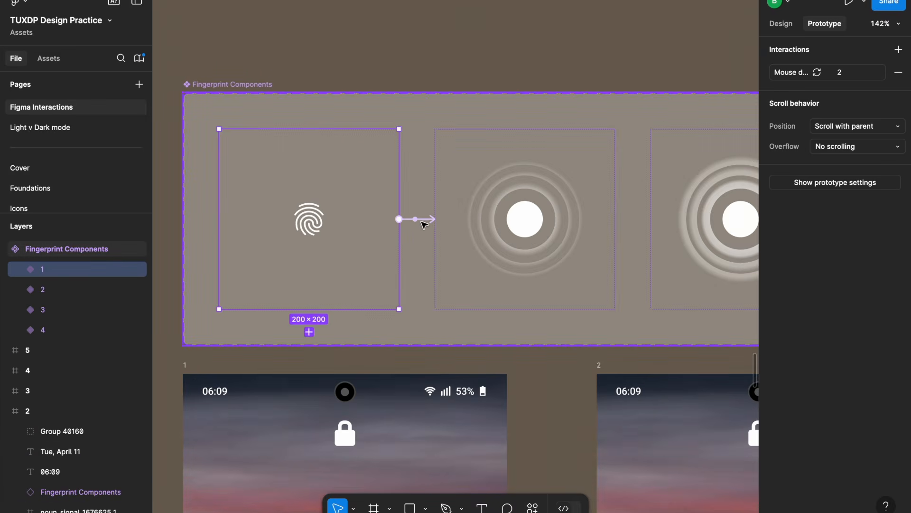
left_click(417, 220)
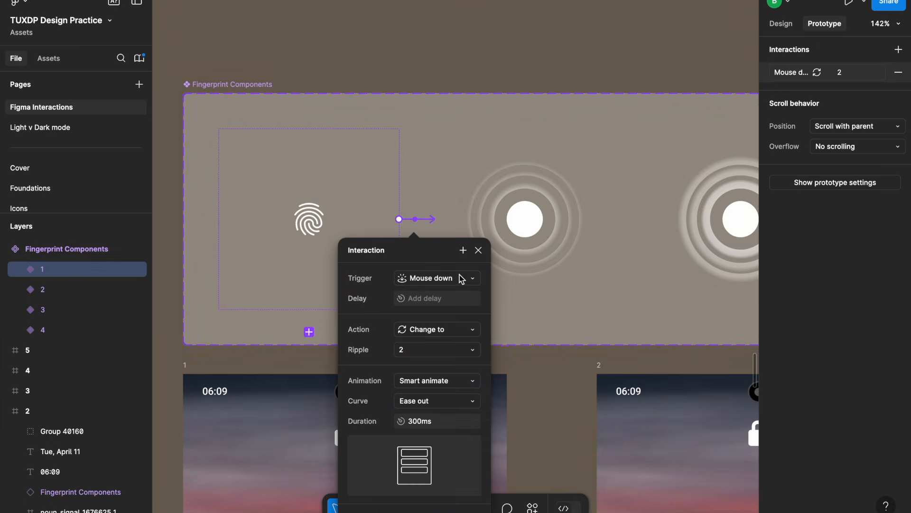
scroll(312, 179, "down", 3)
left_click(412, 204)
left_click(301, 204)
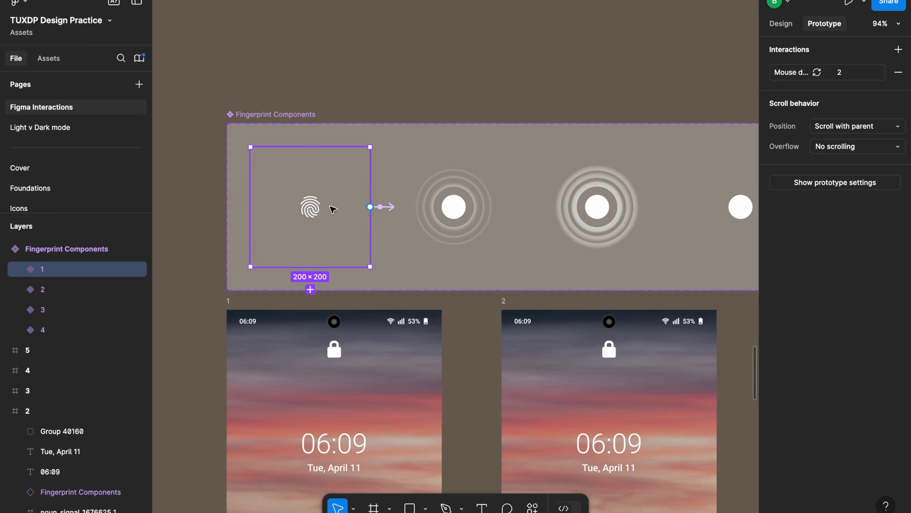
Step: Examine the Delay interaction of fingerprint variant 2 and select variant 3 to check its trigger
left_click(454, 206)
scroll(437, 200, "right", 2)
scroll(421, 193, "up", 3)
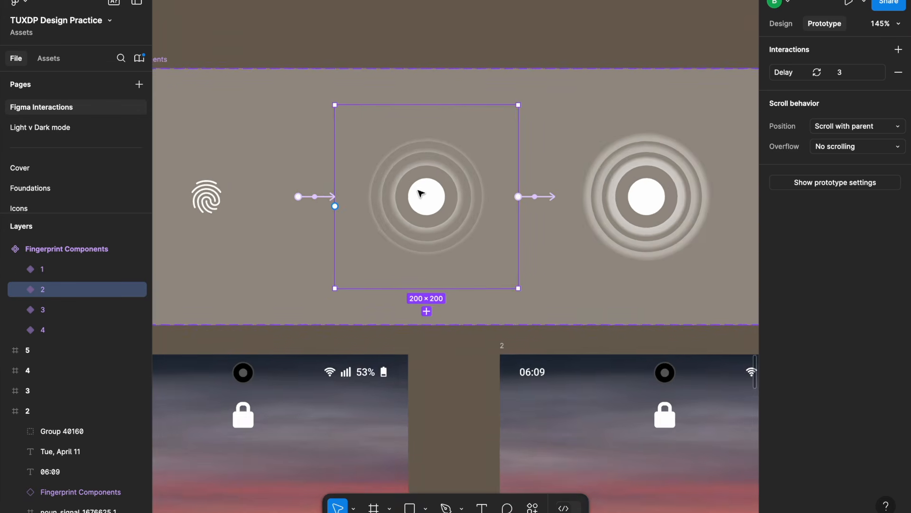
scroll(420, 193, "down", 3)
left_click(510, 196)
left_click(593, 193)
scroll(407, 195, "down", 3)
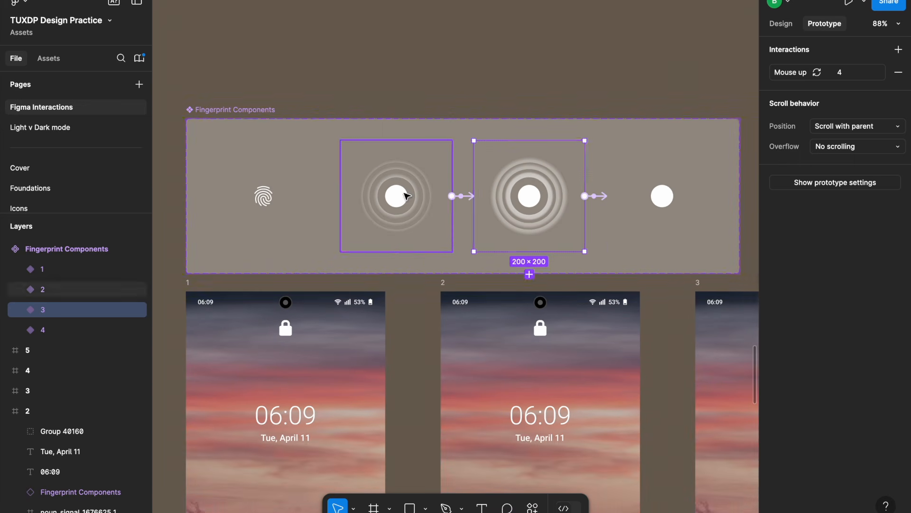
Step: Follow the connections from fingerprint variant 2 through variant 4 and inspect variant 3's Mouse up interaction
left_click(407, 196)
left_click(463, 196)
left_click(545, 192)
scroll(545, 192, "right", 2)
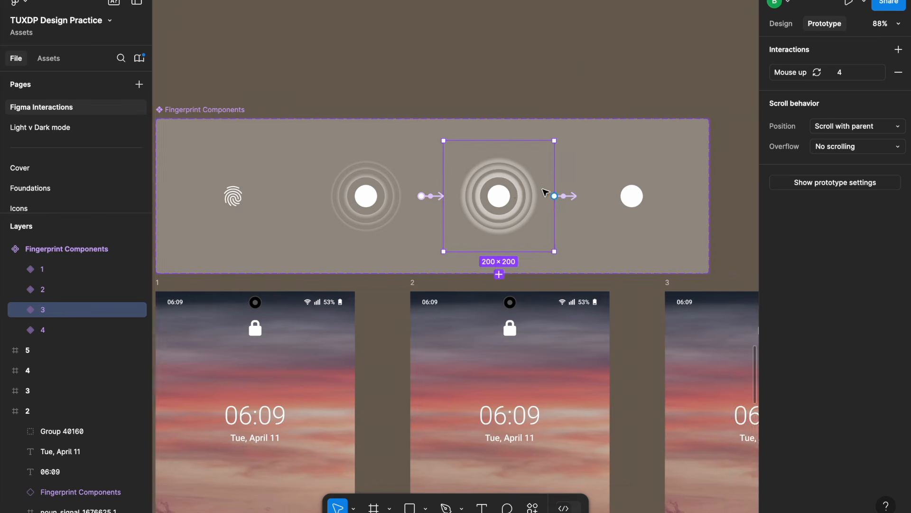
scroll(545, 192, "up", 3)
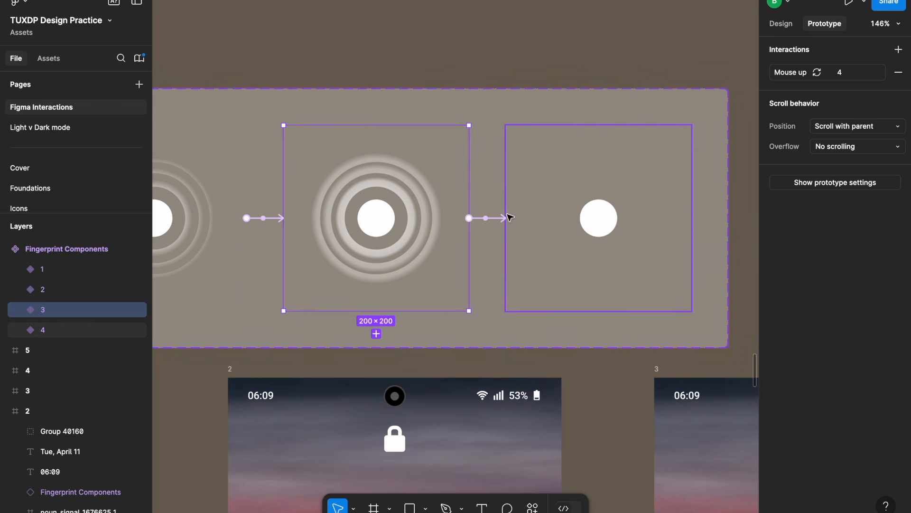
scroll(397, 193, "down", 5)
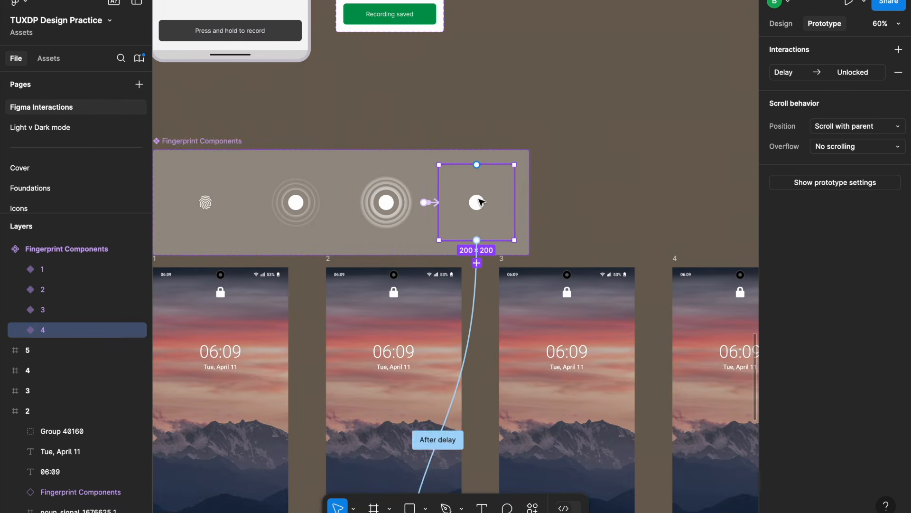
scroll(480, 202, "up", 5)
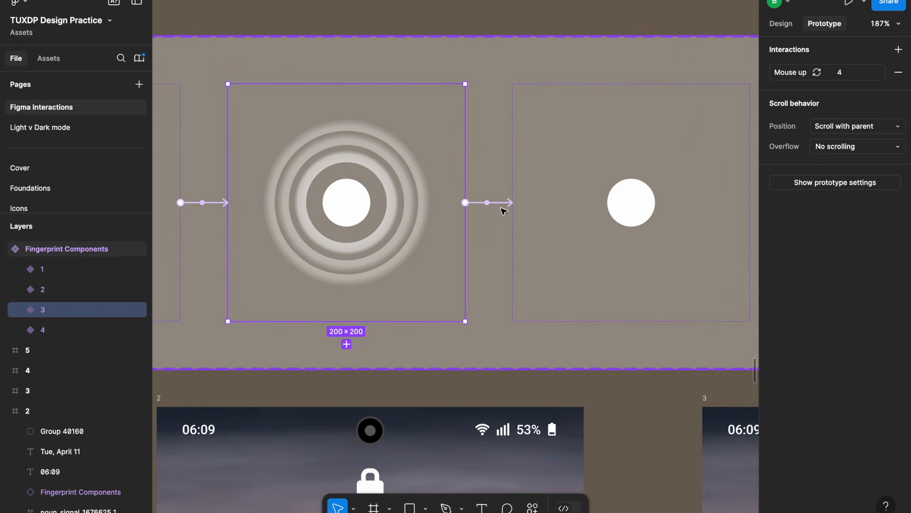
left_click(489, 202)
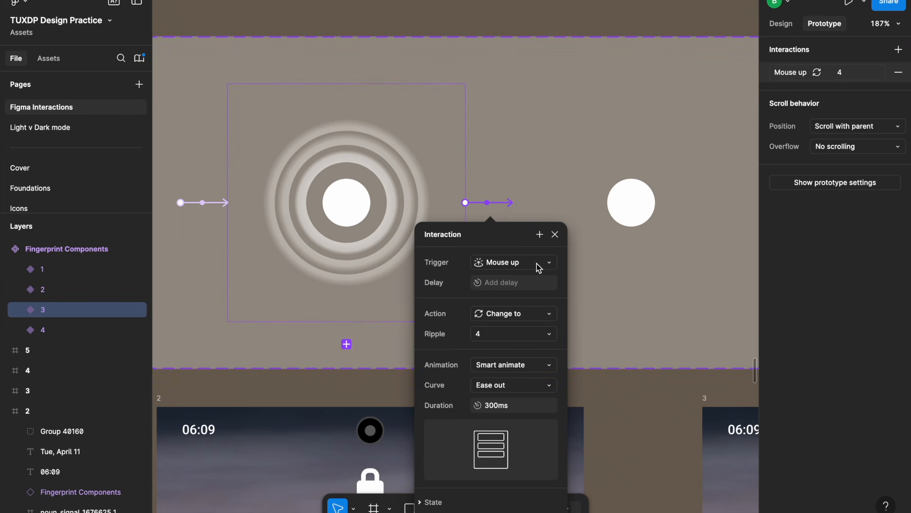
left_click(617, 197)
Step: Inspect the After delay interaction from fingerprint variant 4 to the Unlocked frame and follow its connection
scroll(639, 185, "down", 5)
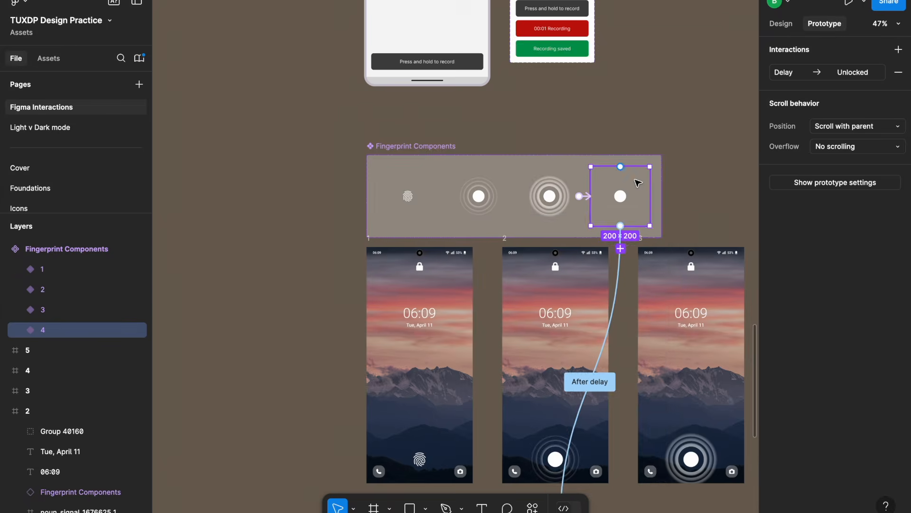
scroll(608, 237, "down", 1)
scroll(596, 301, "up", 1)
left_click(589, 296)
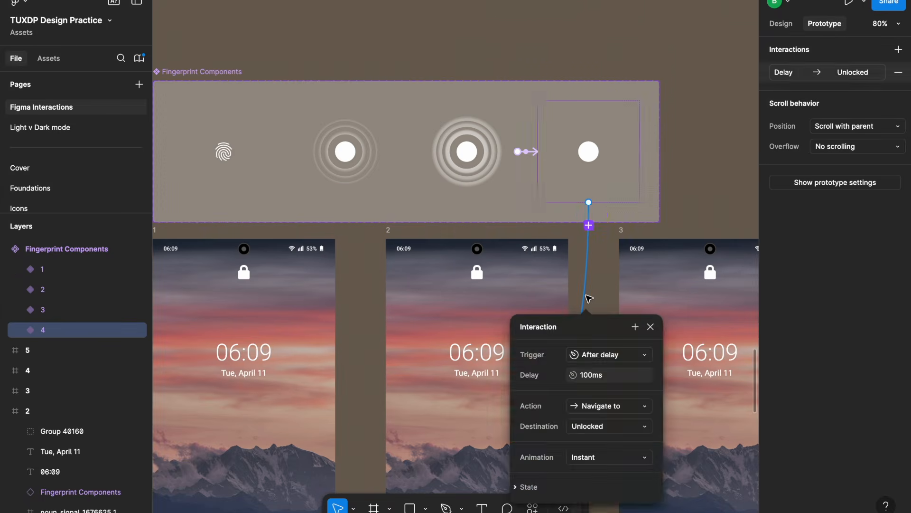
scroll(589, 297, "down", 2)
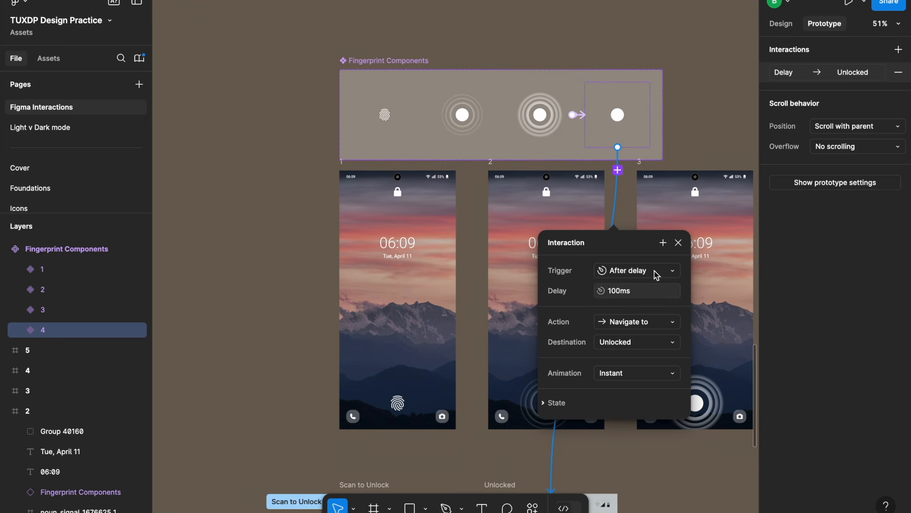
left_click(678, 242)
scroll(564, 350, "down", 5)
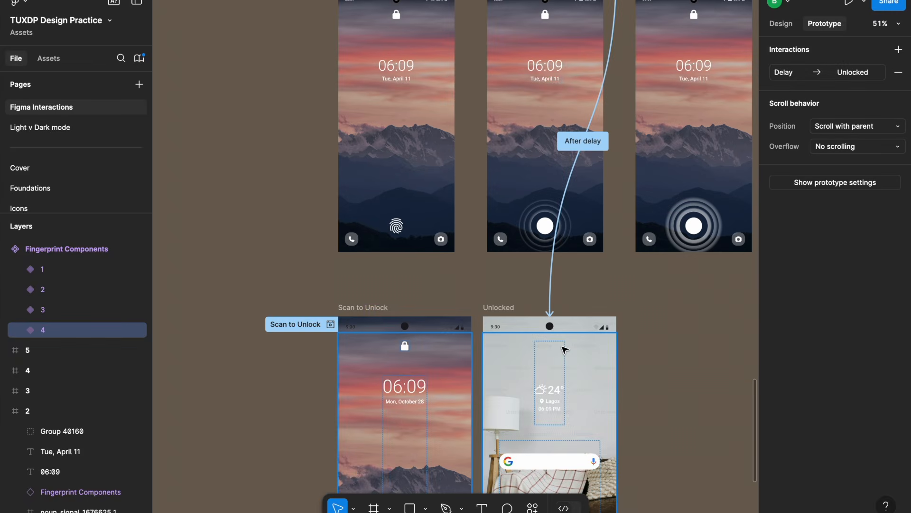
Step: Recheck the trigger of the interaction from fingerprint variant 3 to variant 4 and close its details
scroll(564, 350, "up", 5)
left_click(430, 128)
scroll(430, 138, "up", 5)
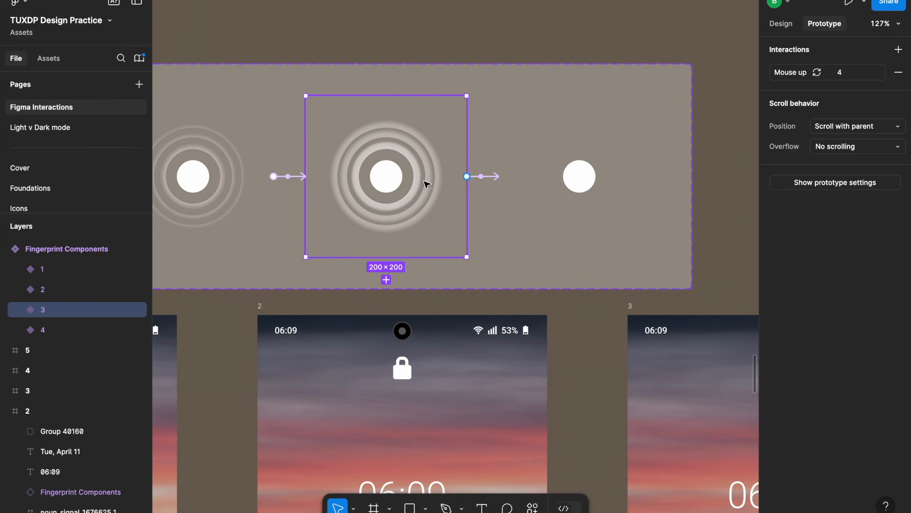
left_click(494, 176)
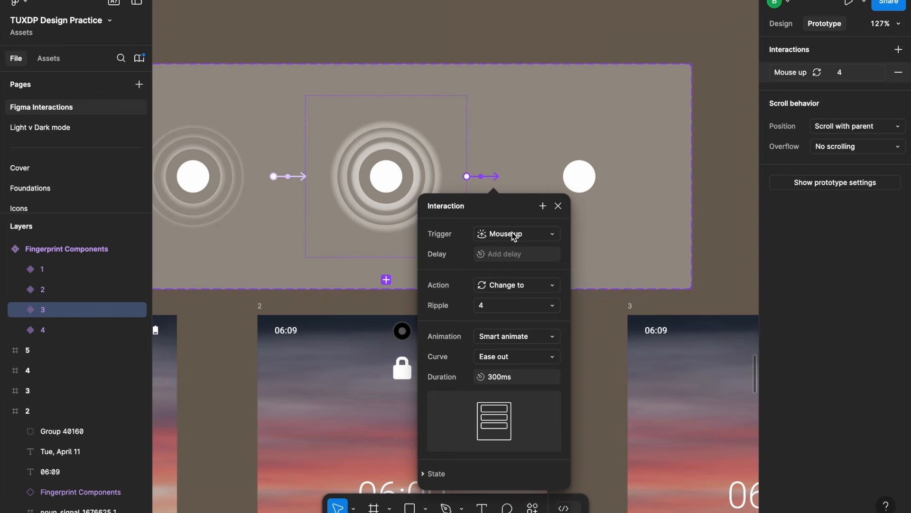
key("Escape")
scroll(488, 92, "down", 2)
scroll(478, 101, "down", 5)
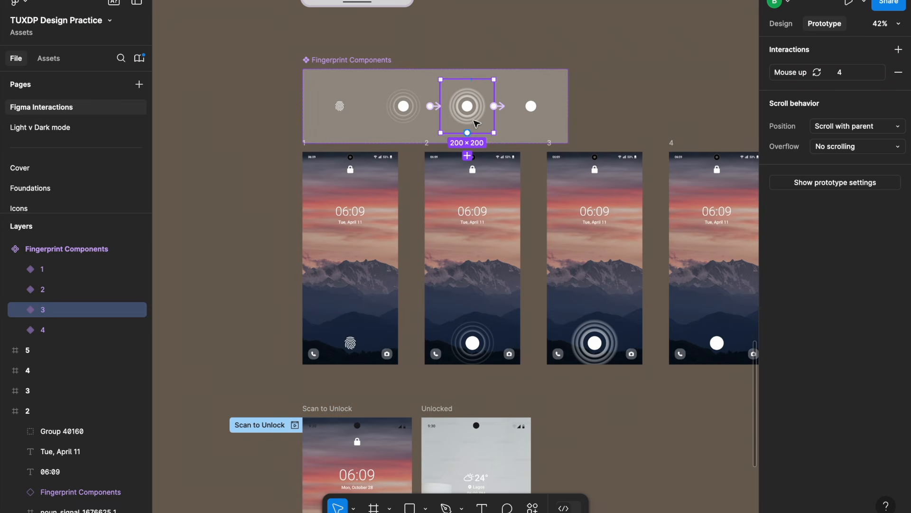
Step: Add a Navigate to action with destination Unlocked to the Mouse up interaction of fingerprint variant 3
scroll(472, 99, "up", 5)
left_click(805, 73)
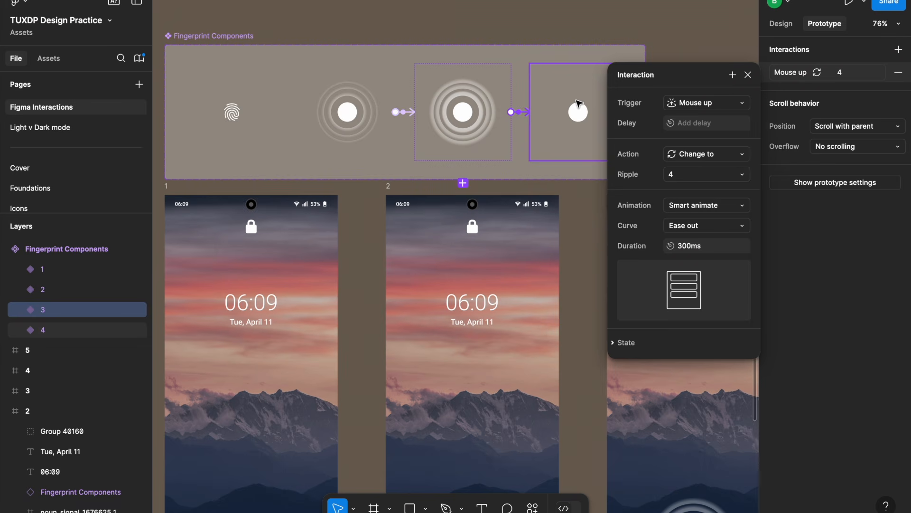
left_click(733, 75)
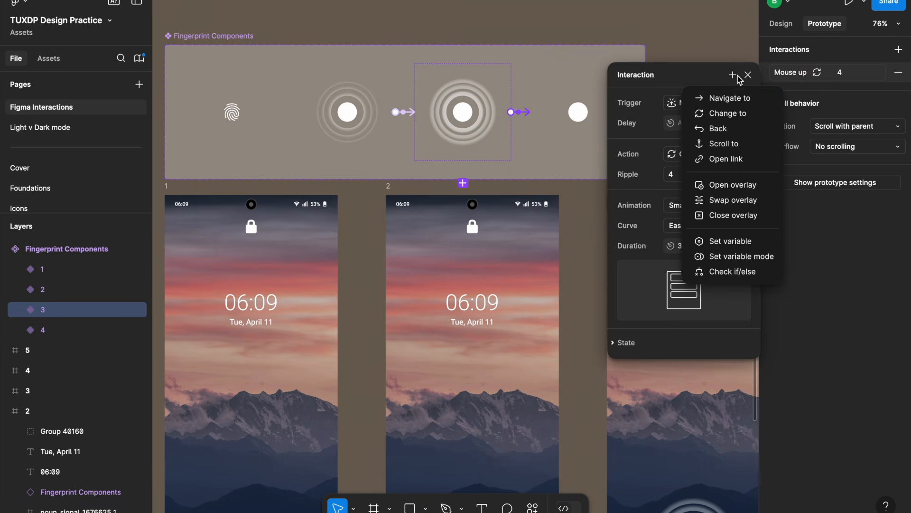
left_click(737, 105)
left_click(702, 122)
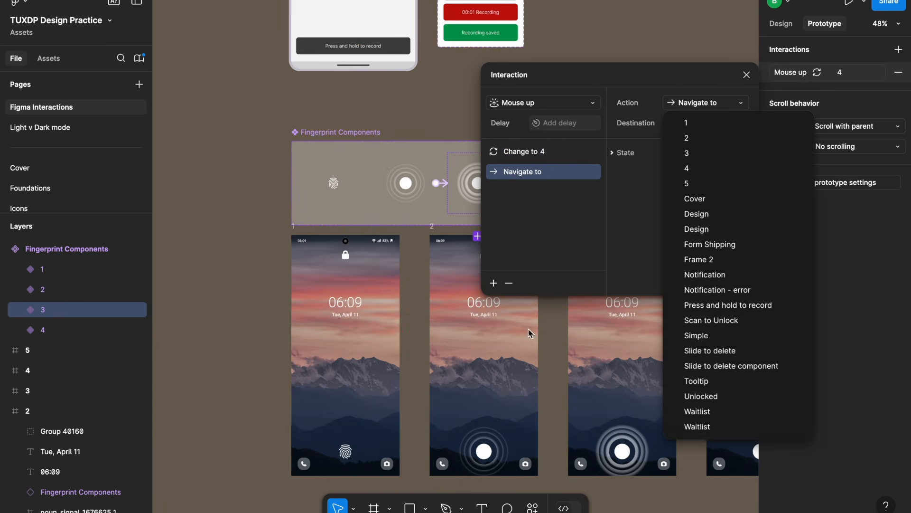
left_click(701, 396)
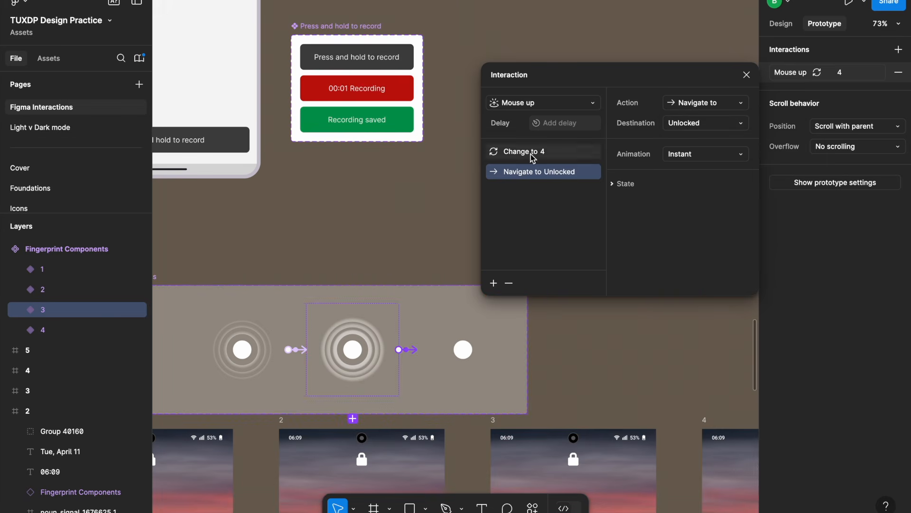
Step: Select fingerprint variant 4 and trace its After delay connection to the Unlocked frame
left_click(474, 342)
scroll(475, 342, "down", 6)
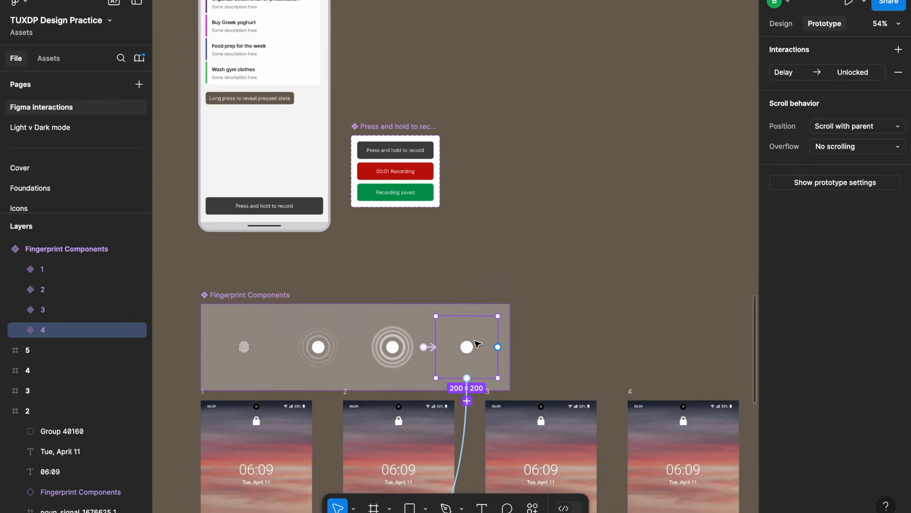
scroll(475, 343, "down", 1)
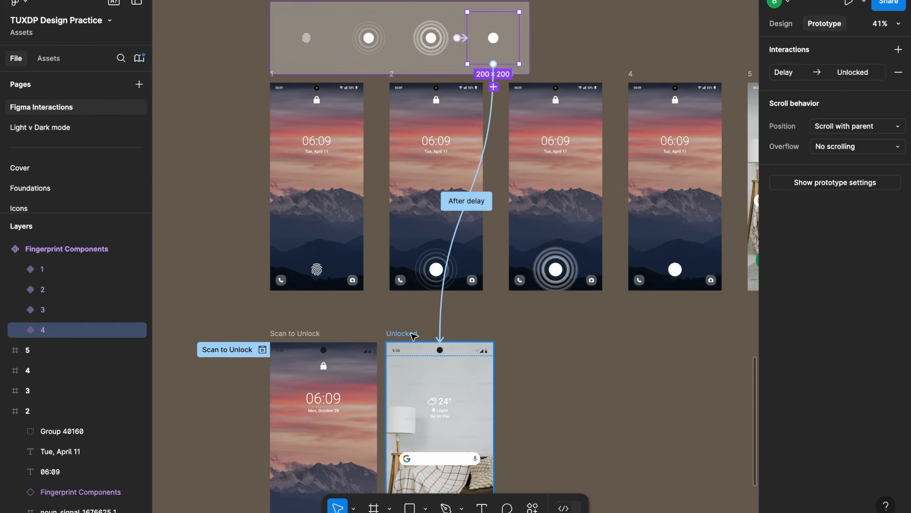
scroll(503, 39, "up", 5)
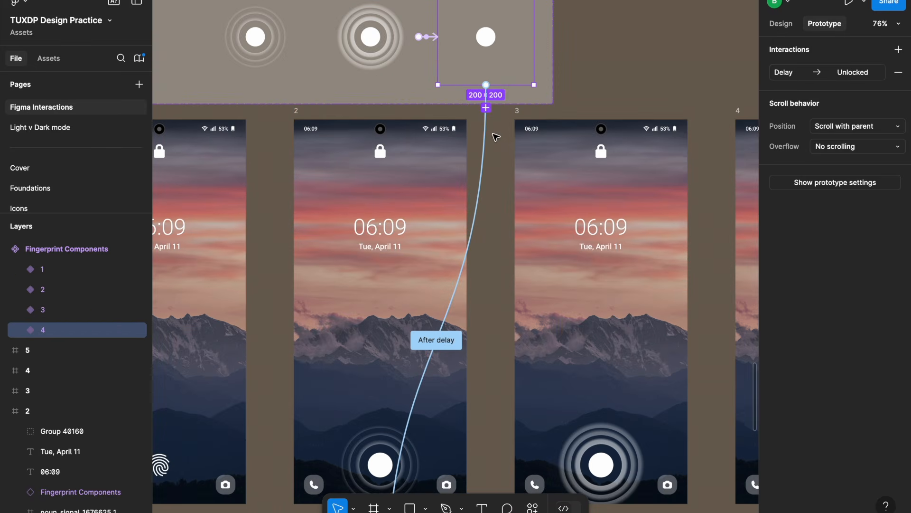
scroll(479, 194, "down", 6)
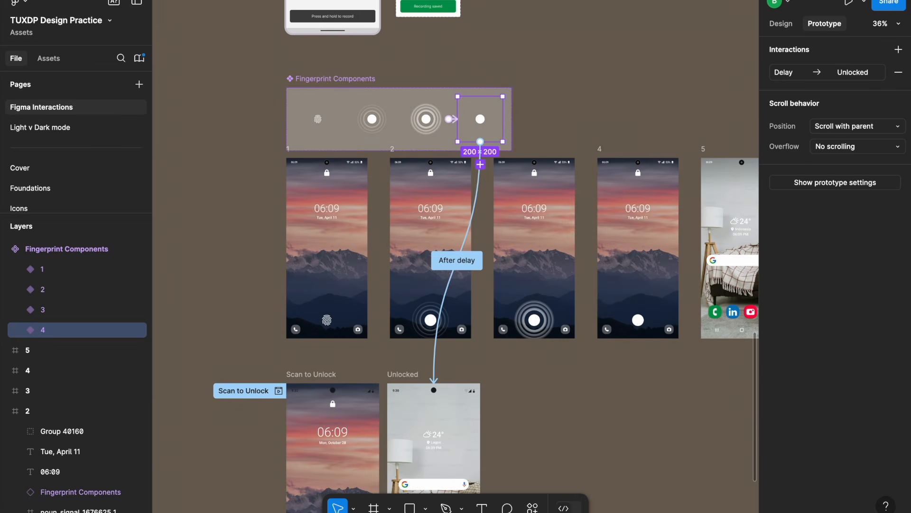
Step: Restart the Scan to Unlock prototype preview, hold the fingerprint to test unlocking, and view the Scan to Unlock and Unlocked frames
key("ctrl+alt+Return")
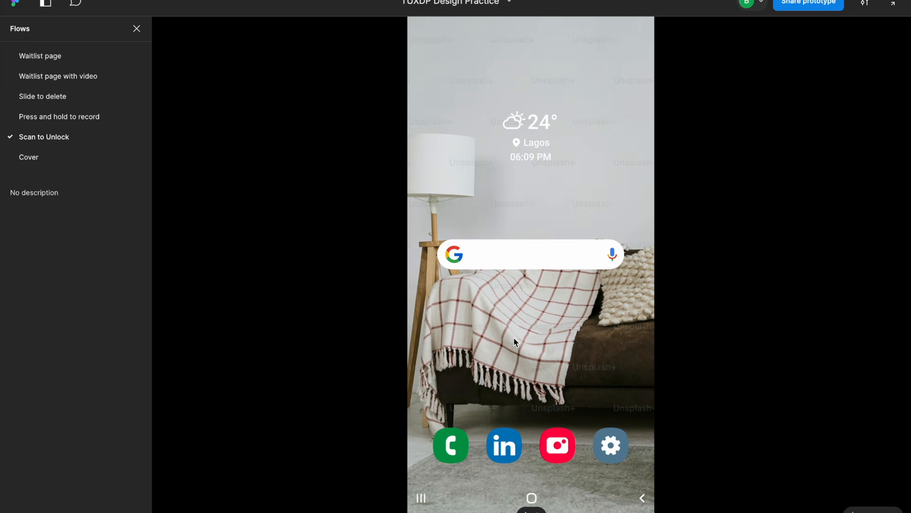
key("r")
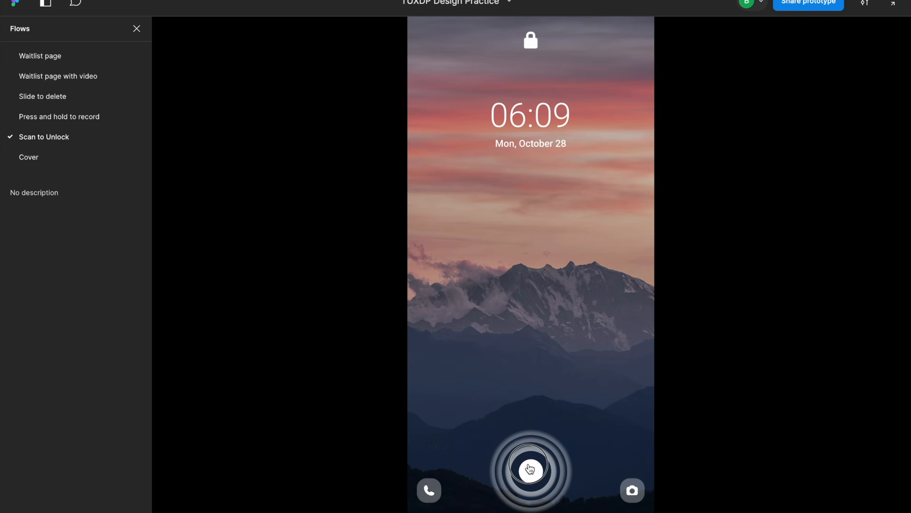
left_click(531, 470)
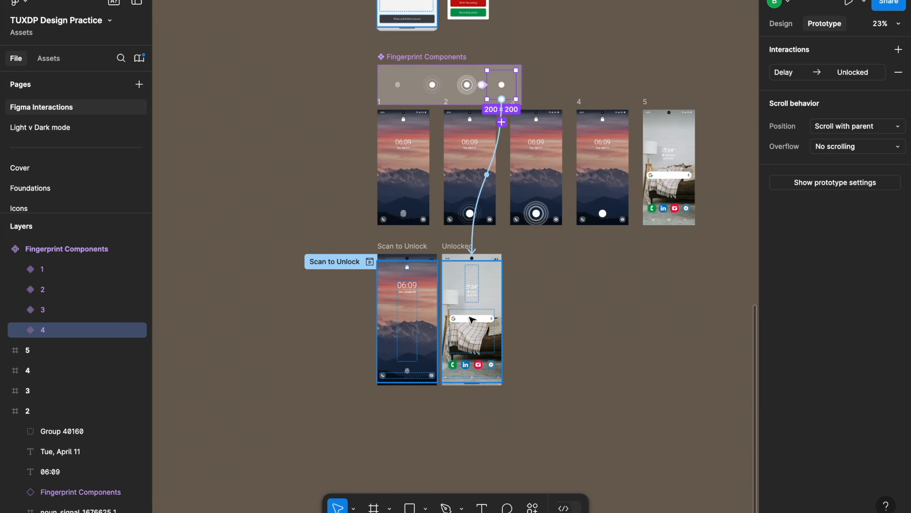
scroll(472, 320, "up", 5)
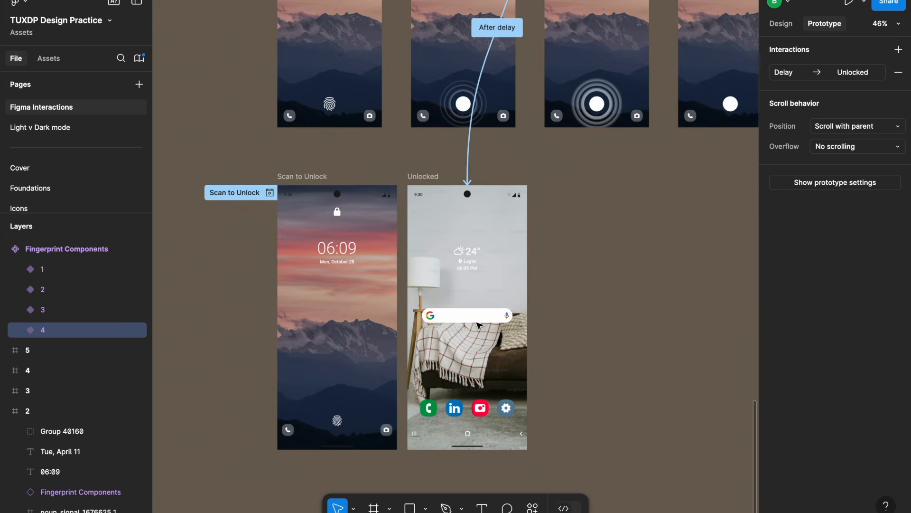
scroll(404, 238, "down", 3)
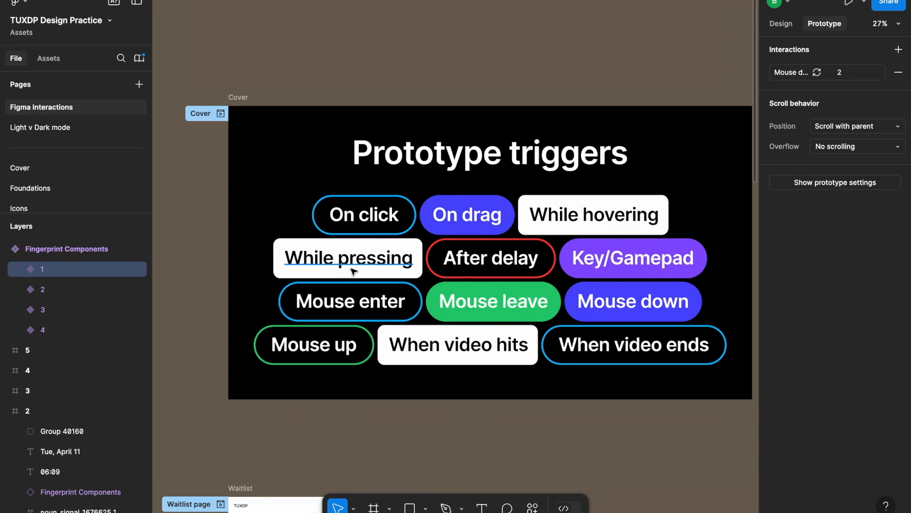
Step: Review the When video hits and When video ends triggers on the Cover frame
left_click(535, 330)
scroll(537, 330, "right", 2)
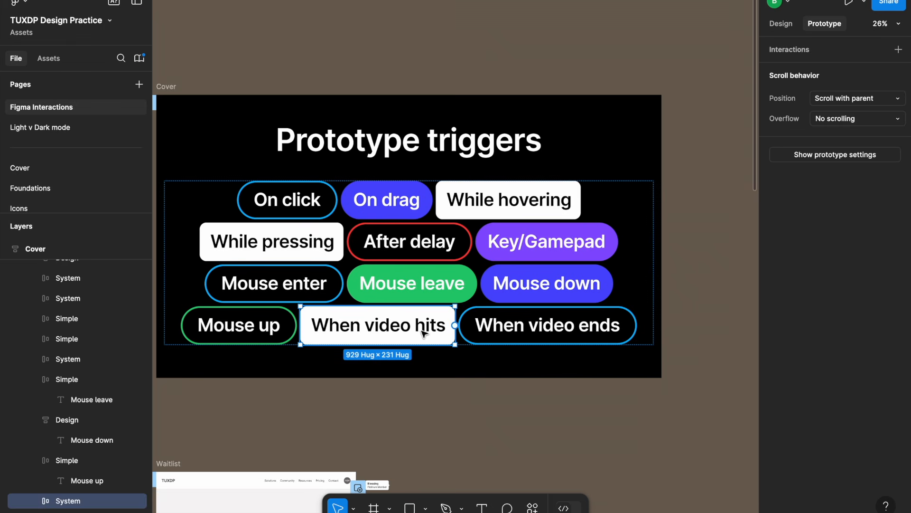
scroll(585, 334, "down", 3)
scroll(584, 330, "up", 5)
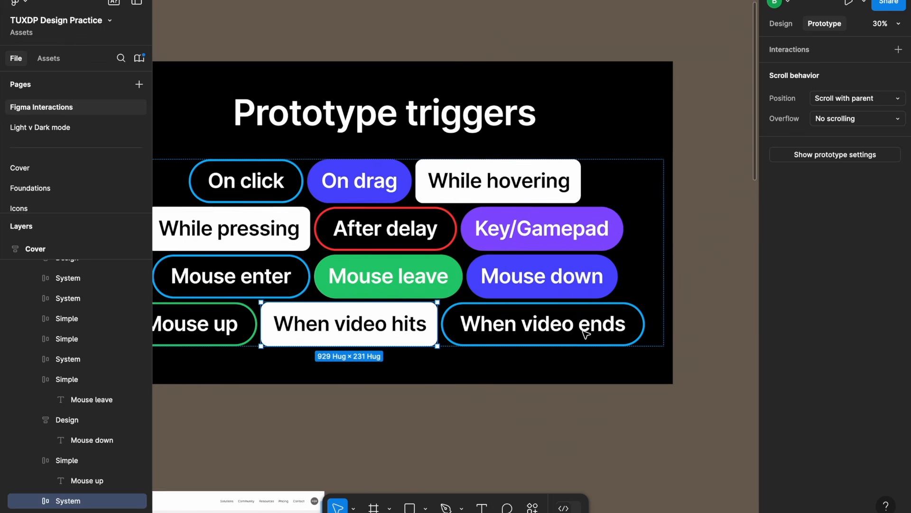
scroll(385, 341, "down", 1)
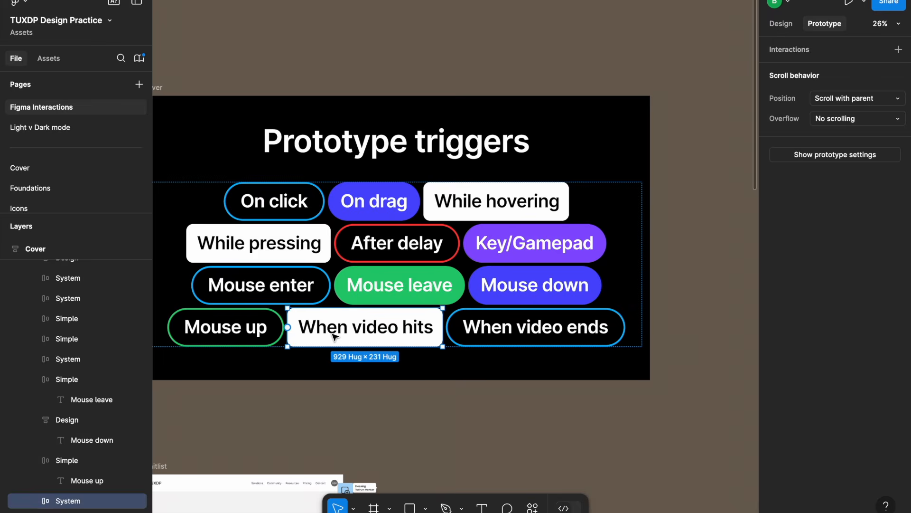
scroll(482, 375, "down", 4)
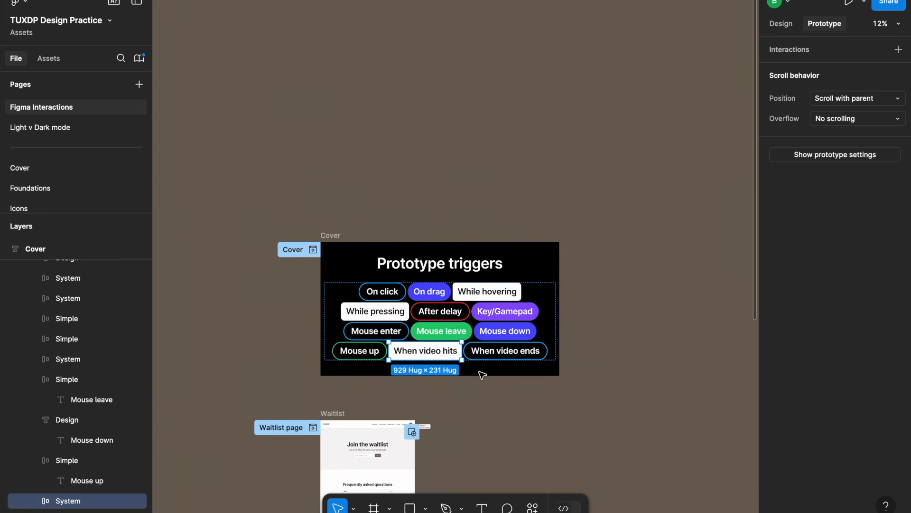
Step: Find the Waitlist frame with the video placeholder and preview its Waitlist page with video flow
scroll(480, 372, "down", 3)
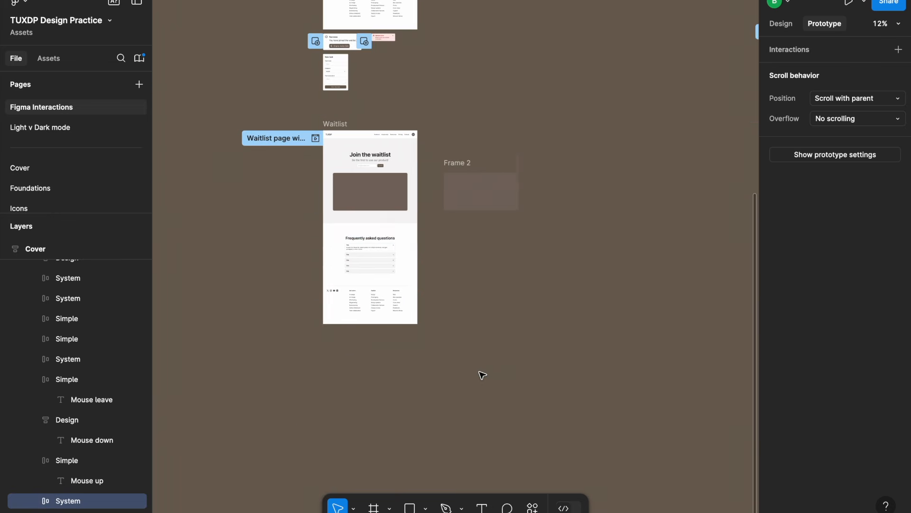
scroll(365, 333, "up", 2)
scroll(363, 285, "up", 5)
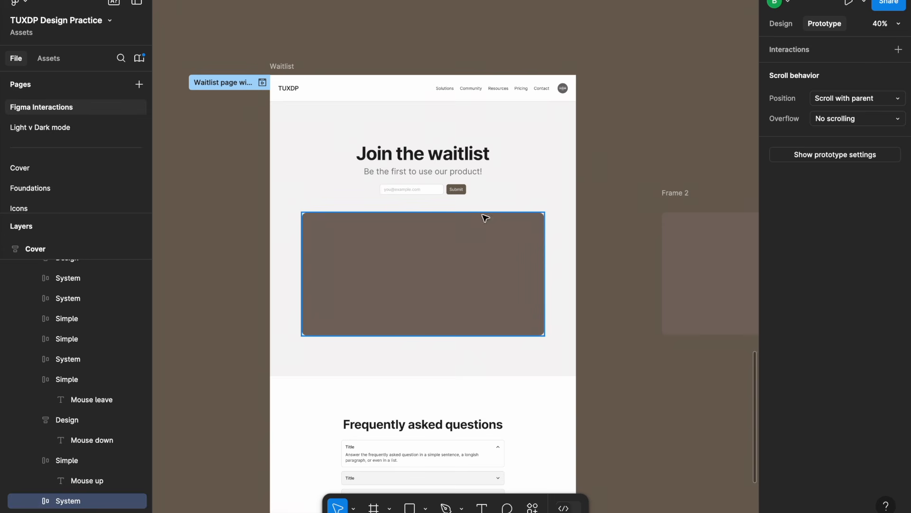
left_click(283, 69)
left_click(849, 4)
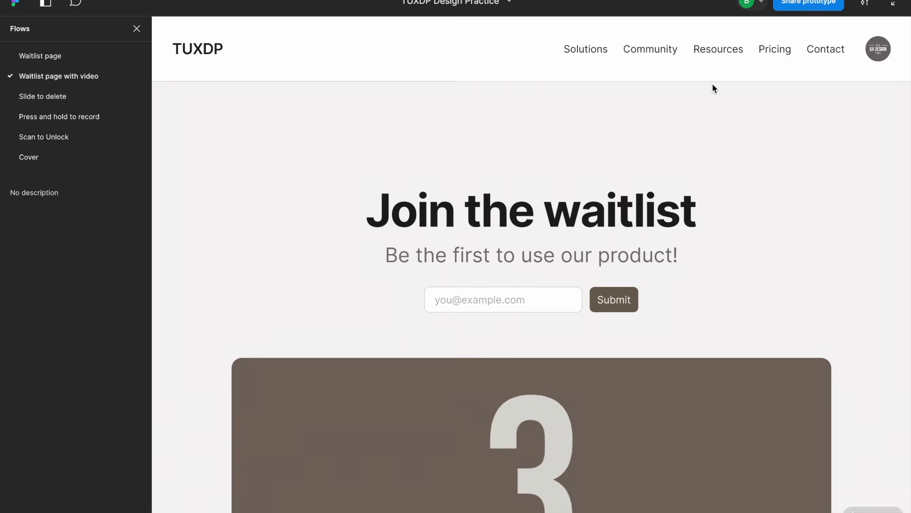
Step: Watch the countdown video in the waitlist preview and test whether it responds to clicks
scroll(506, 288, "down", 4)
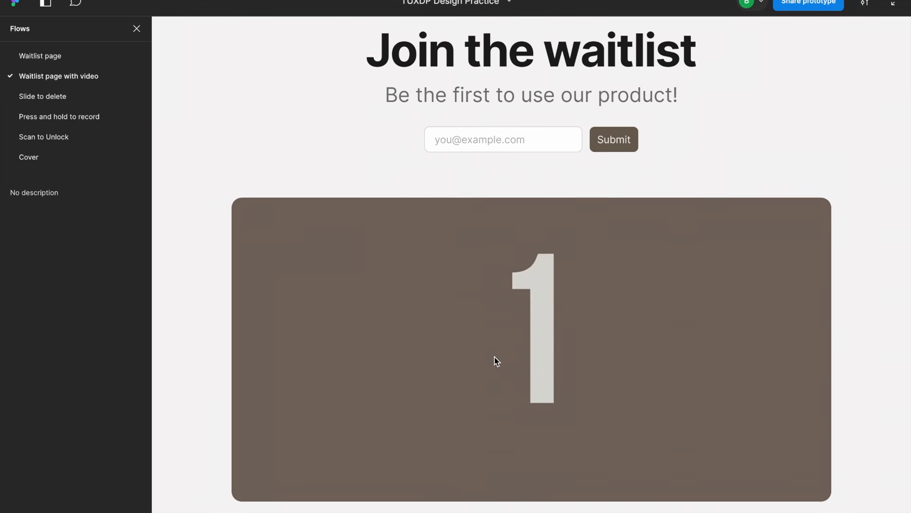
scroll(502, 320, "up", 4)
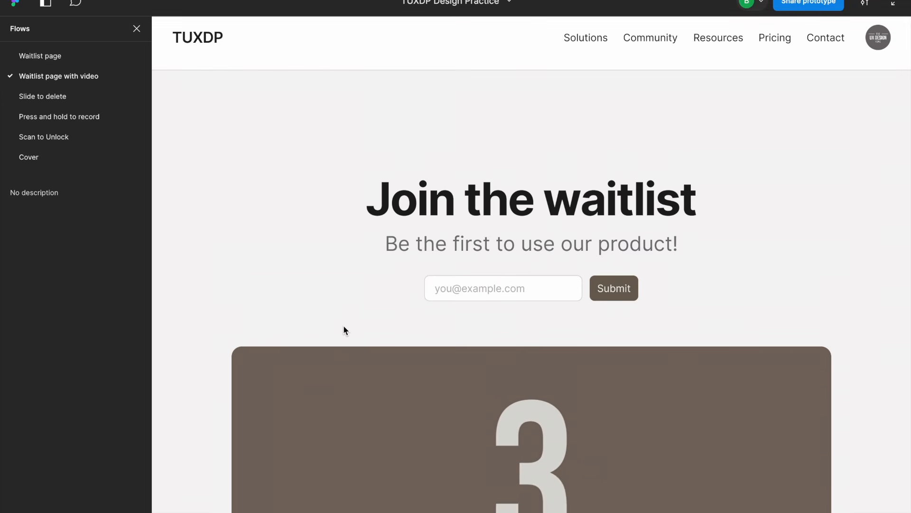
scroll(564, 338, "down", 3)
scroll(484, 393, "down", 1)
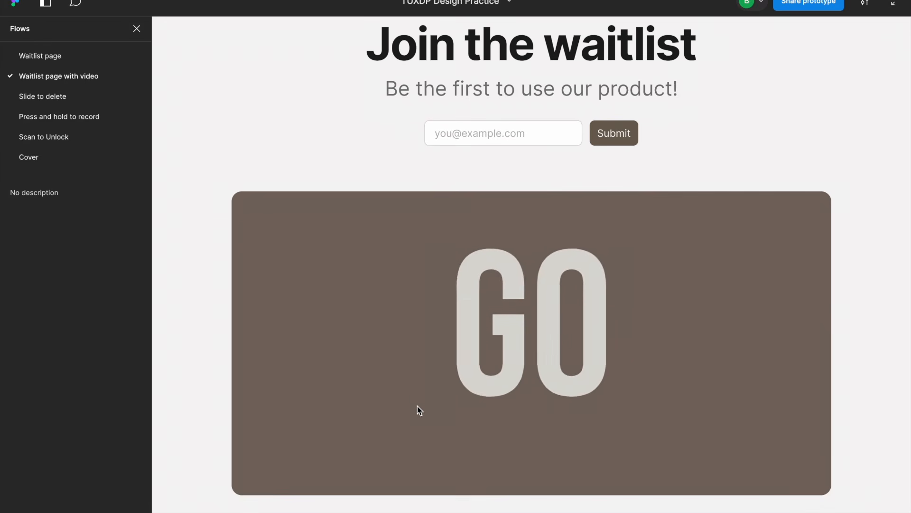
scroll(452, 389, "up", 1)
scroll(321, 262, "up", 4)
scroll(317, 260, "down", 4)
scroll(525, 325, "up", 1)
left_click(524, 326)
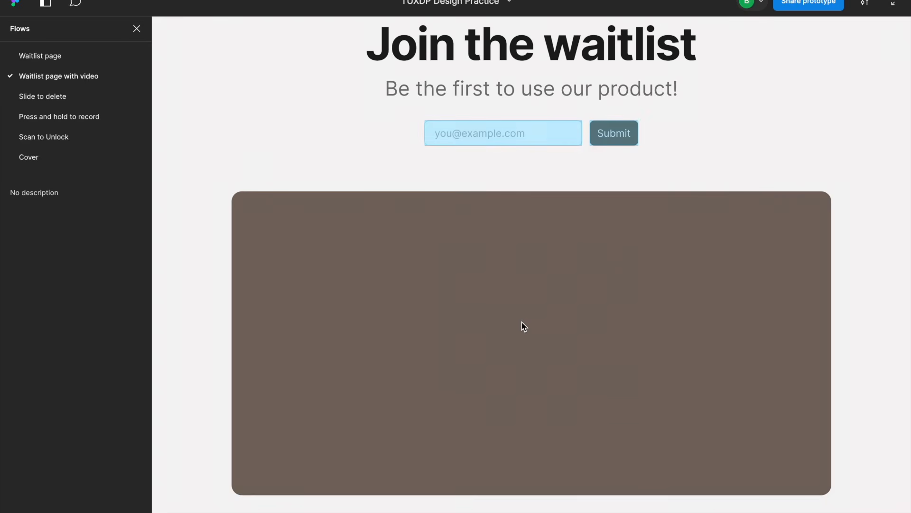
left_click(458, 324)
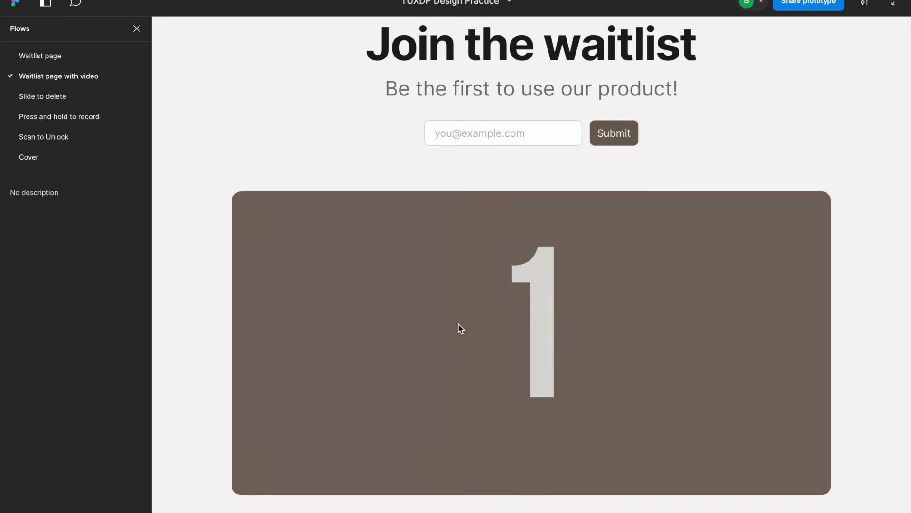
scroll(285, 248, "up", 4)
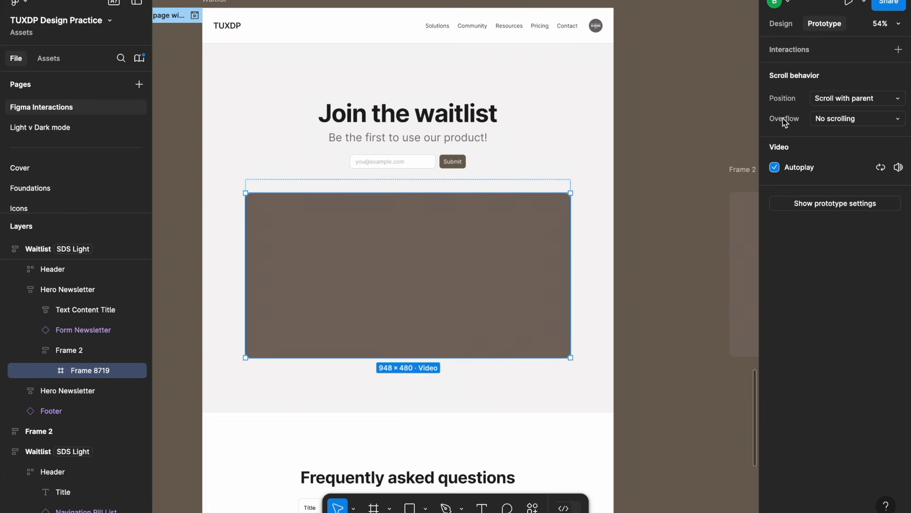
Step: Inspect the video fill of the frame in the Waitlist hero section and return to its prototype settings
left_click(781, 23)
left_click(777, 377)
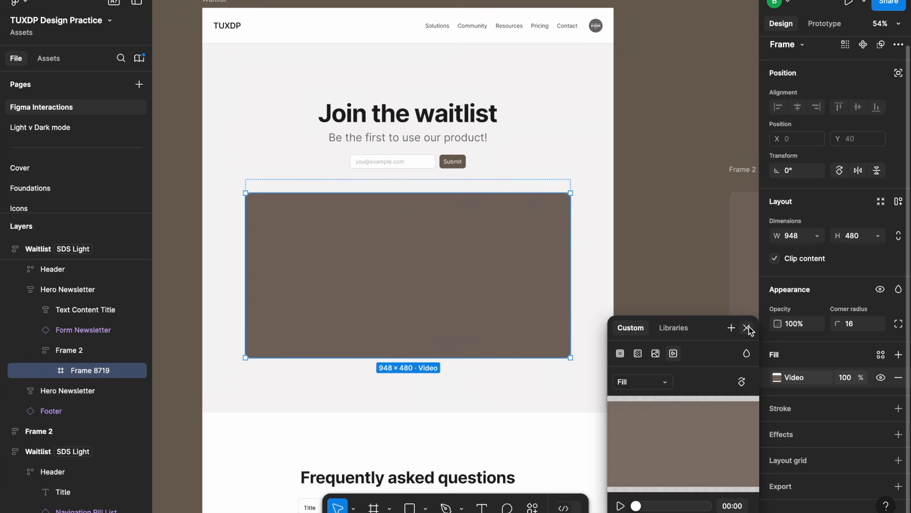
left_click(748, 328)
left_click(824, 23)
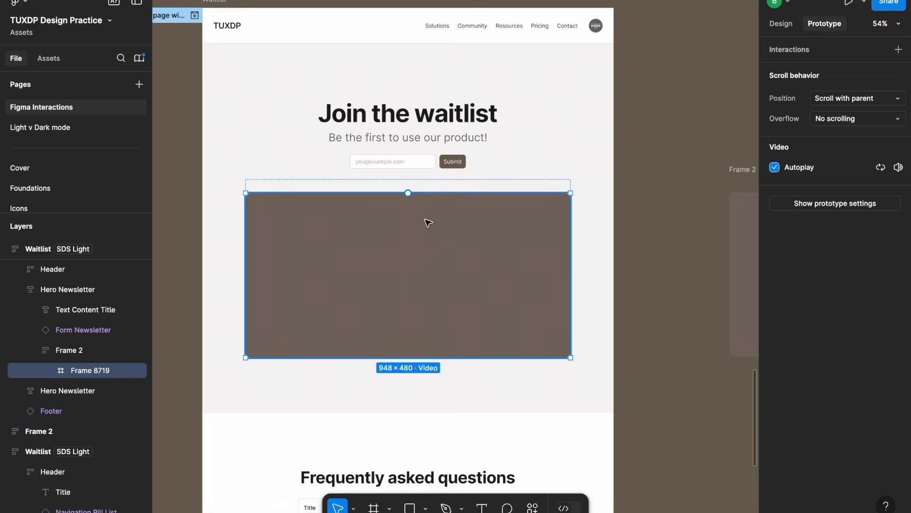
Step: Rename the video frame in the Waitlist hero section to Video
double_click(90, 371)
type("Video")
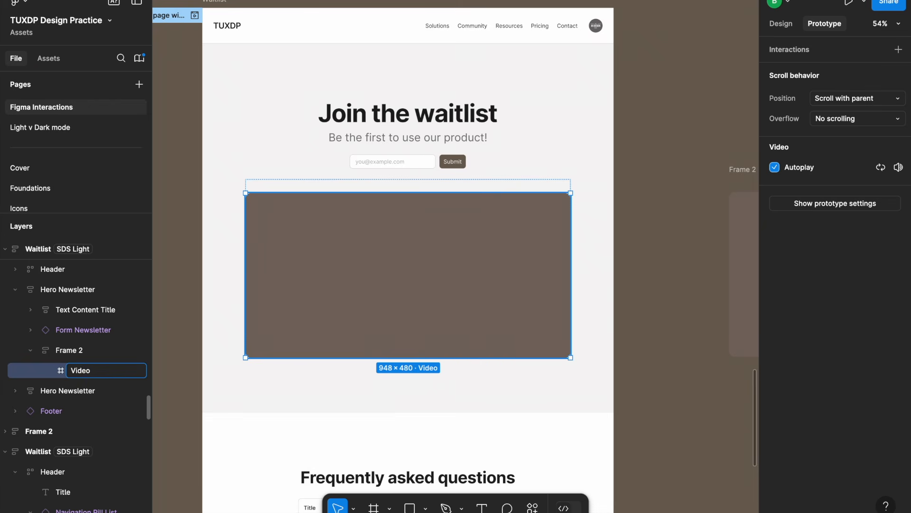
key("Return")
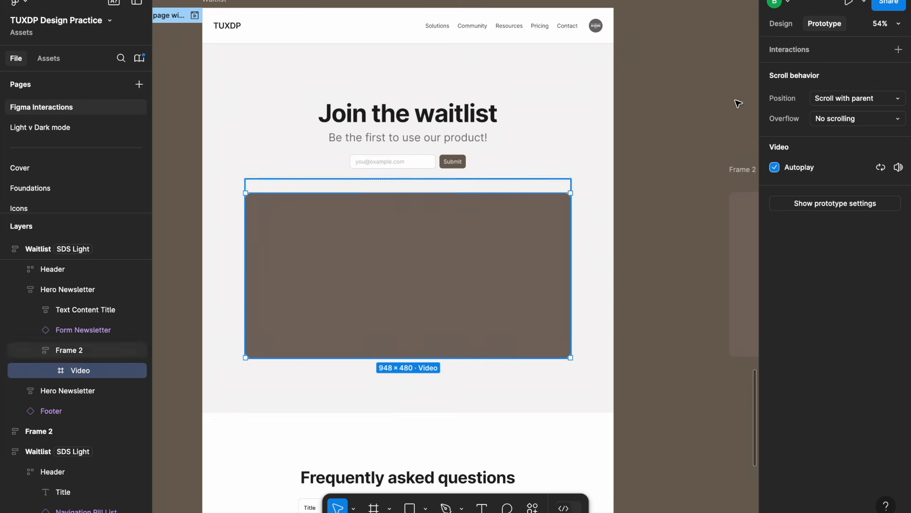
Step: Add an On click interaction to the Video frame and review the available triggers and video actions
left_click(899, 49)
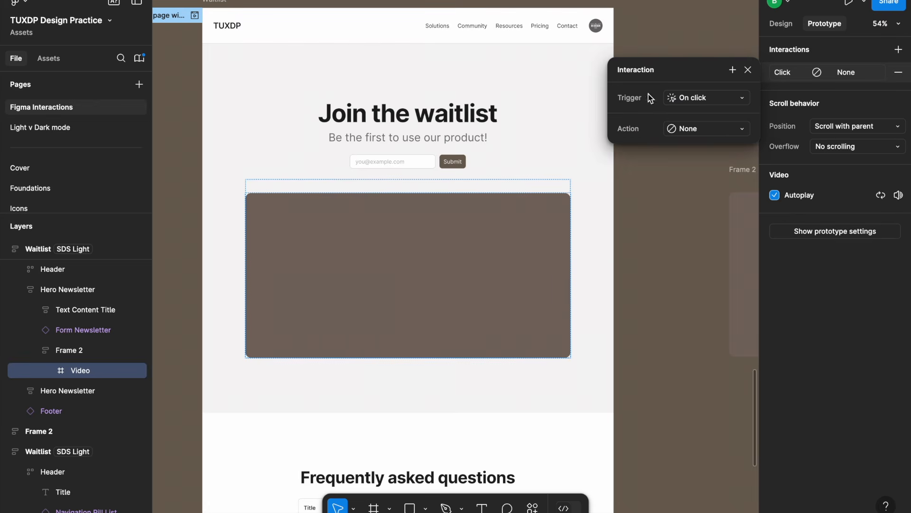
left_click(684, 102)
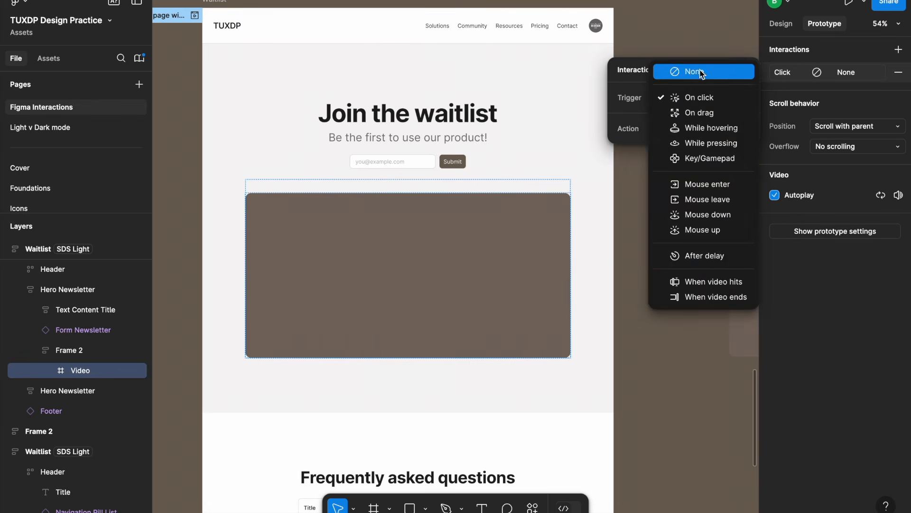
left_click(644, 109)
left_click(697, 129)
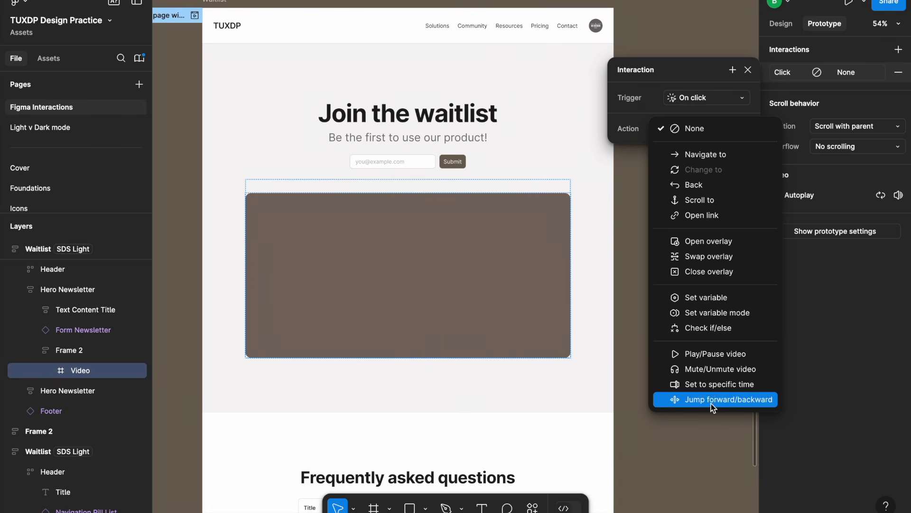
left_click(629, 107)
left_click(713, 101)
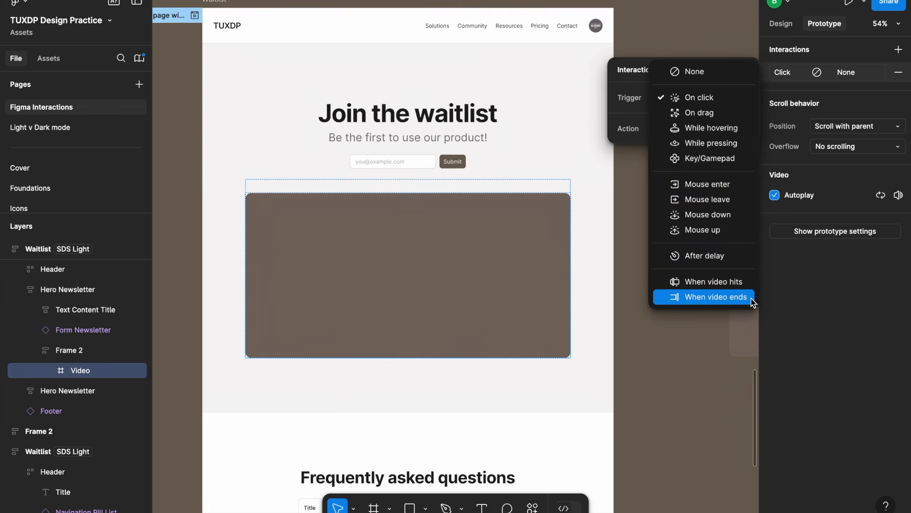
left_click(705, 100)
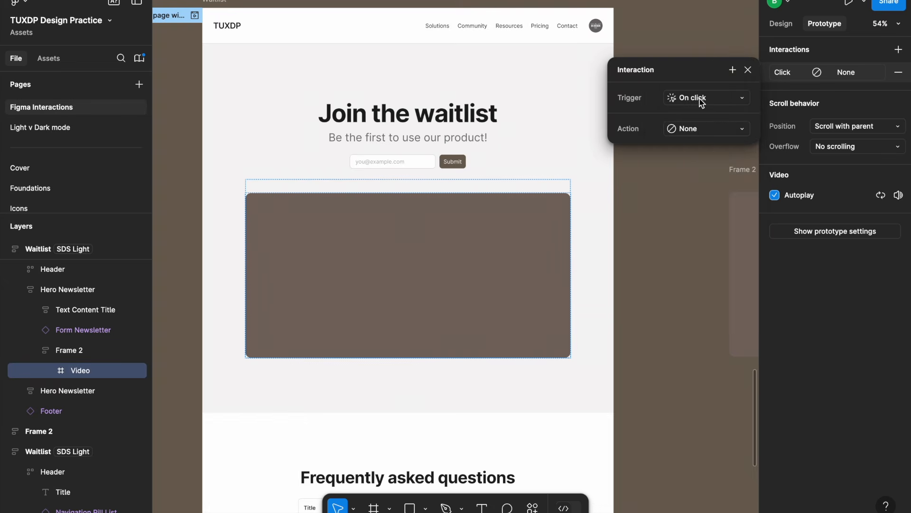
Step: Set the action of the Video frame's On click interaction to Play/Pause video
left_click(707, 131)
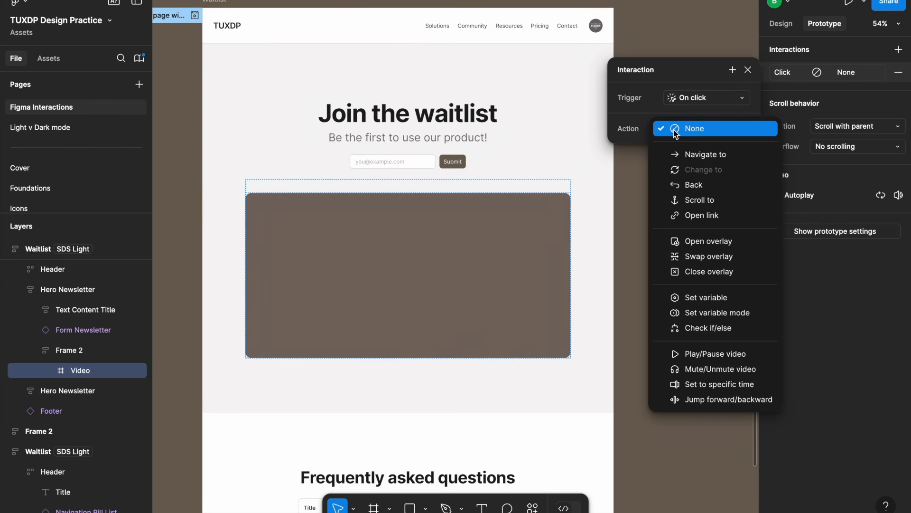
left_click(715, 358)
left_click(690, 172)
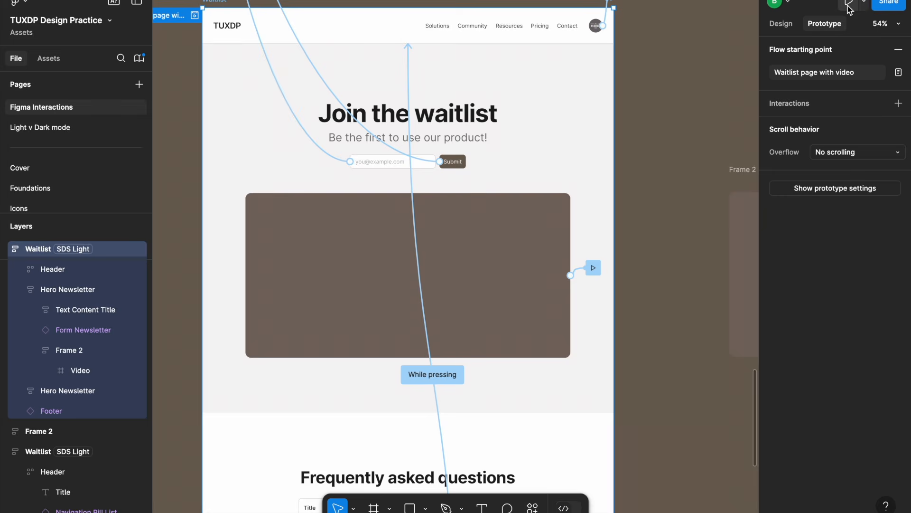
Step: Preview the Waitlist page with video flow to test playing and pausing on click, and return to the design file
left_click(849, 2)
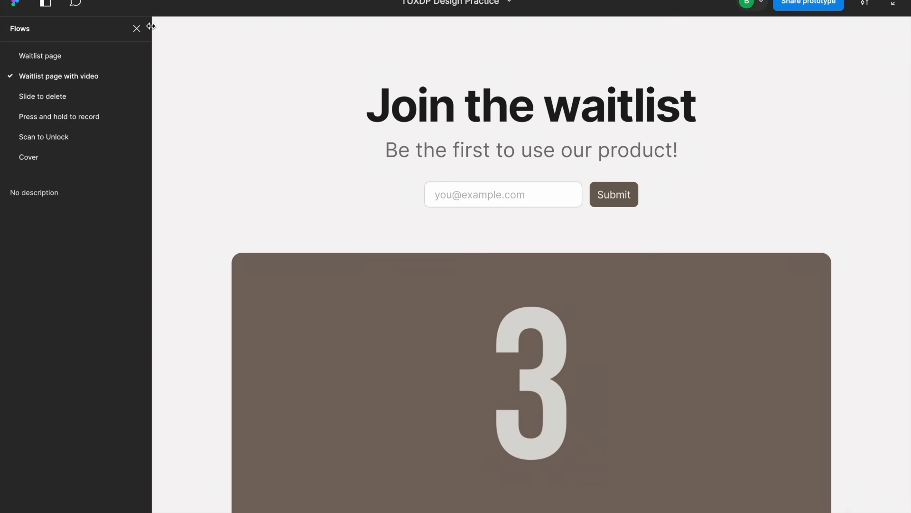
left_click(148, 1)
scroll(524, 192, "down", 4)
scroll(523, 193, "up", 3)
scroll(458, 216, "down", 2)
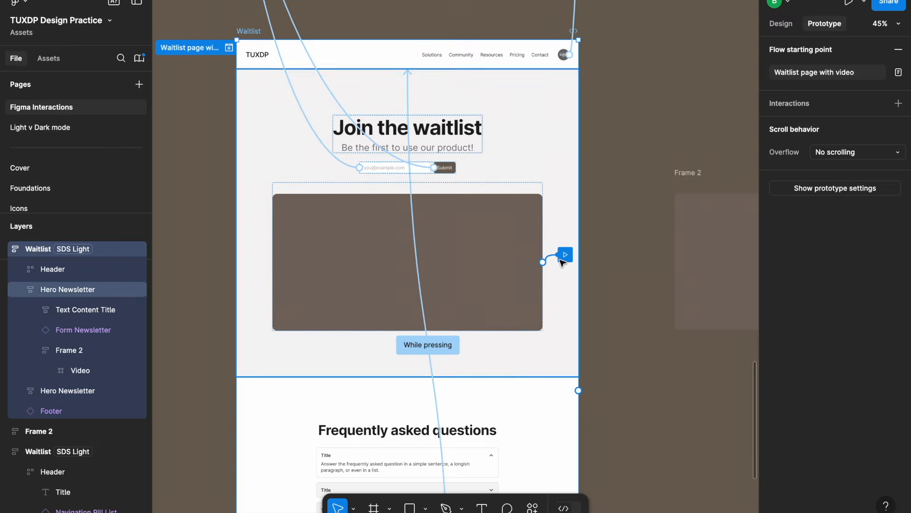
Step: Change the trigger of the Video frame's Play/Pause interaction to Key/Gamepad with the Space key and preview the flow
left_click(565, 255)
left_click(588, 320)
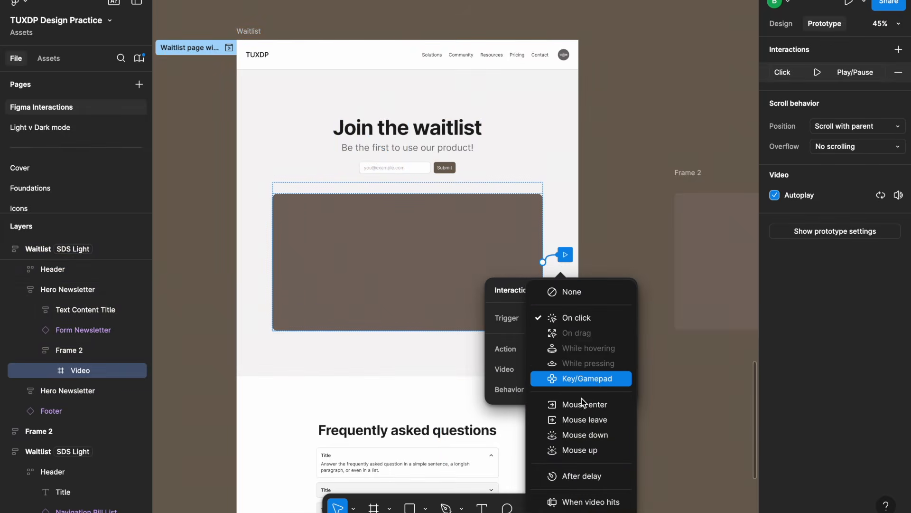
left_click(597, 380)
key("space")
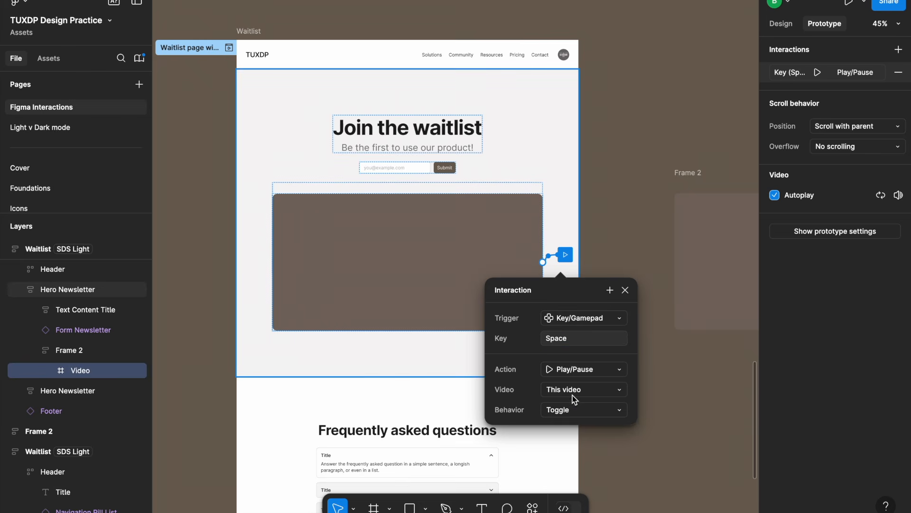
left_click(849, 3)
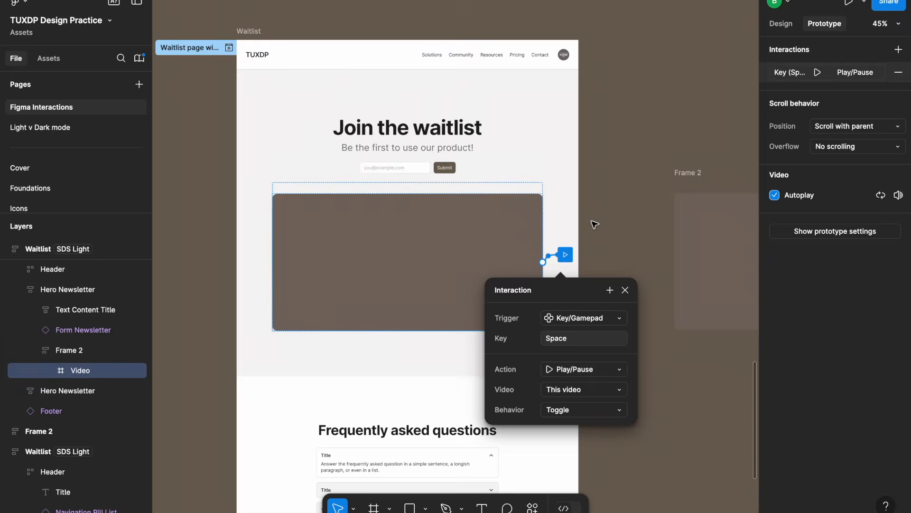
Step: Change the trigger of the Video frame's Play/Pause interaction to When video hits with the time 00:01
left_click(579, 317)
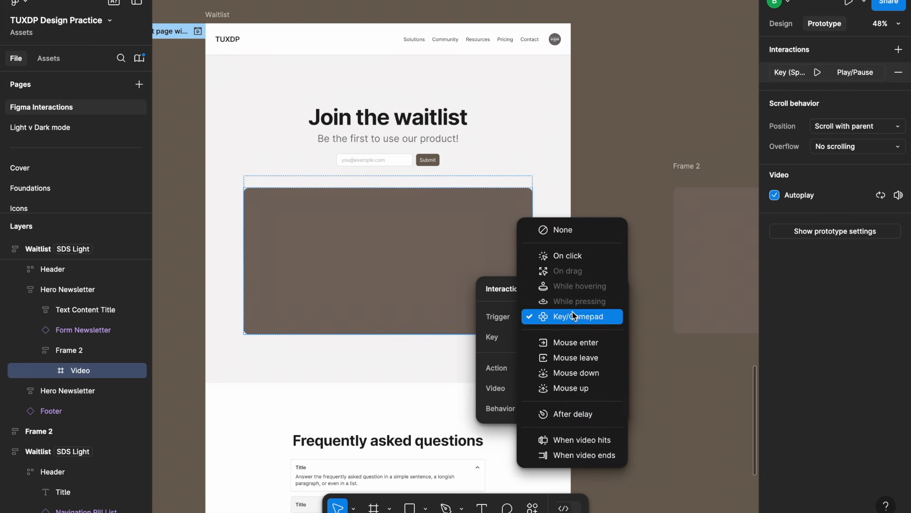
left_click(568, 435)
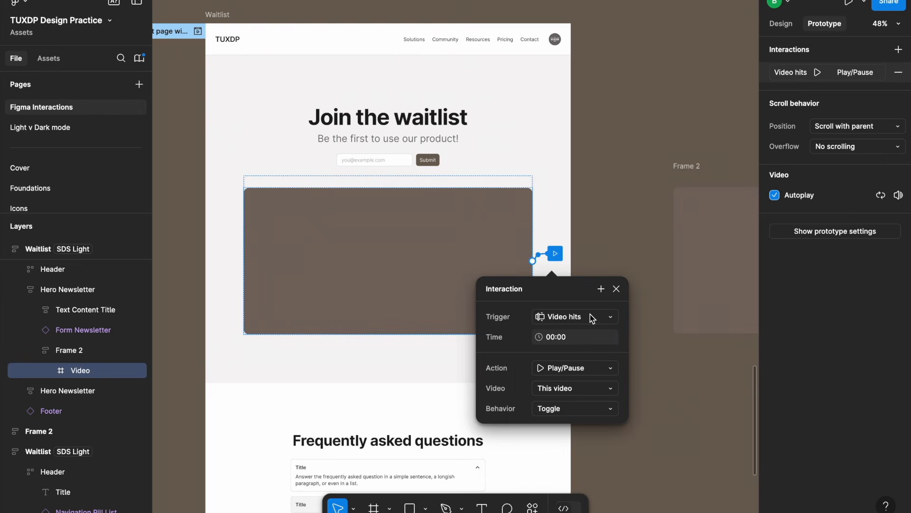
left_click(571, 335)
scroll(548, 357, "down", 2)
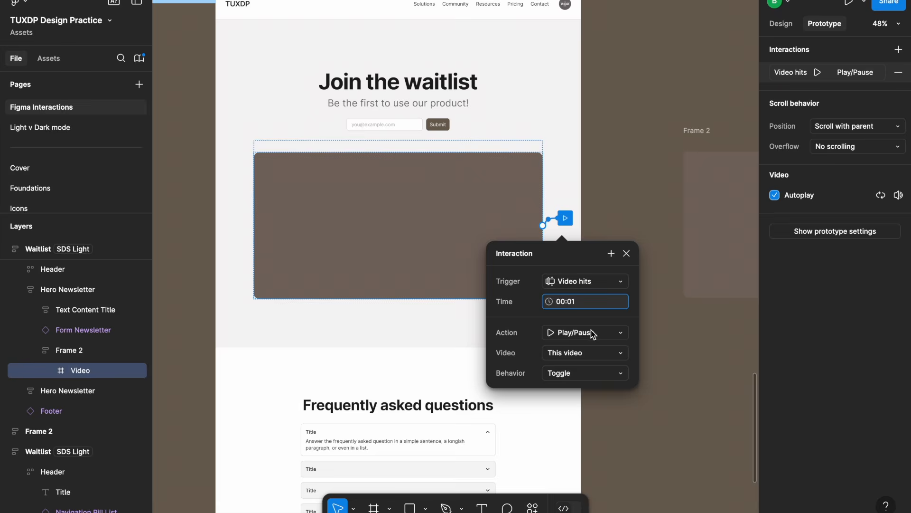
Step: Try the Mute/Unmute action on the Video frame's interaction and restore the Play/Pause action
left_click(593, 332)
left_click(591, 347)
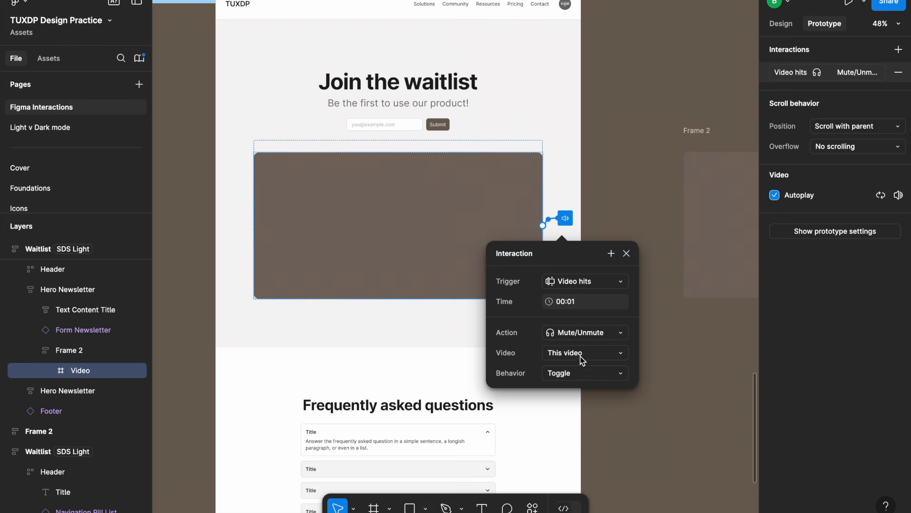
left_click(588, 377)
left_click(580, 387)
Step: Preview the prototype to test the Play/Pause action triggered at the set video time, and return to the design file
left_click(847, 2)
scroll(304, 175, "down", 1)
scroll(304, 176, "down", 1)
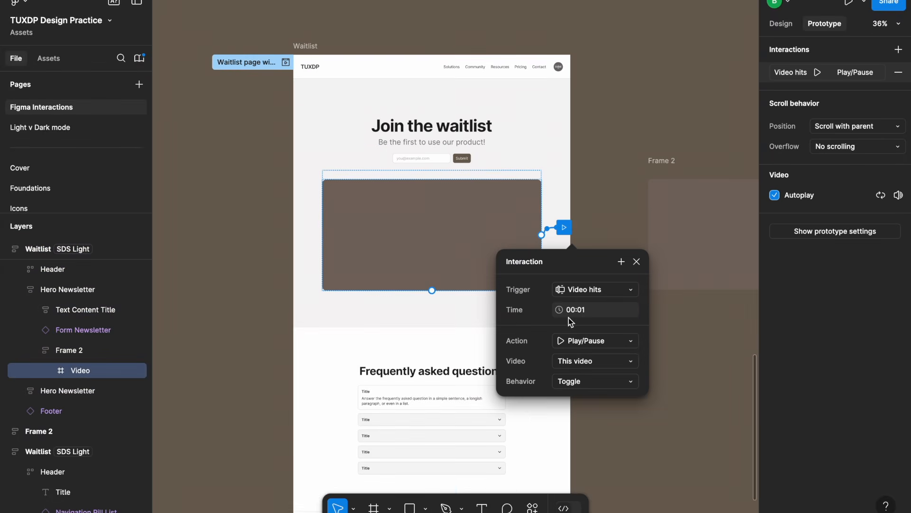
Step: Examine the Waitlist page's video section and Frequently asked questions section on the canvas
left_click(433, 197)
scroll(433, 197, "up", 3)
scroll(434, 198, "down", 5)
scroll(435, 200, "down", 5)
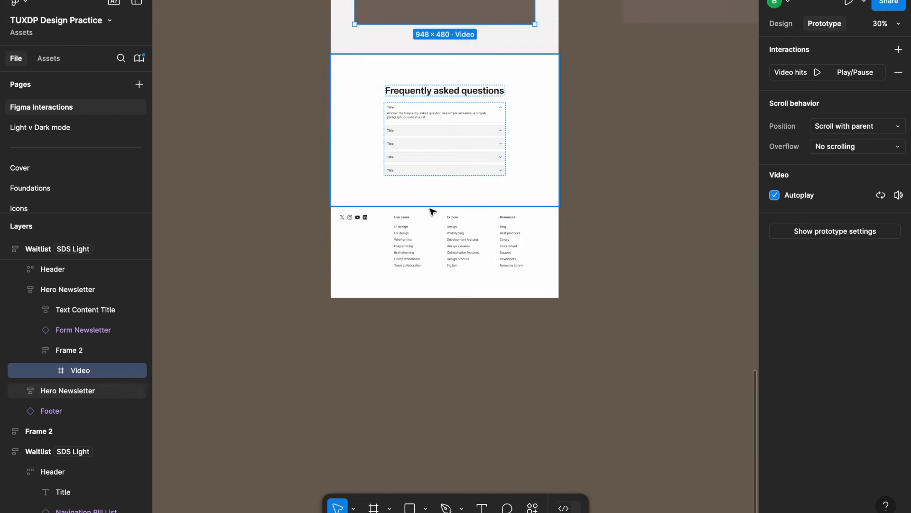
left_click(434, 141)
scroll(431, 138, "up", 3)
scroll(432, 138, "up", 3)
scroll(421, 167, "down", 3)
scroll(410, 111, "up", 2)
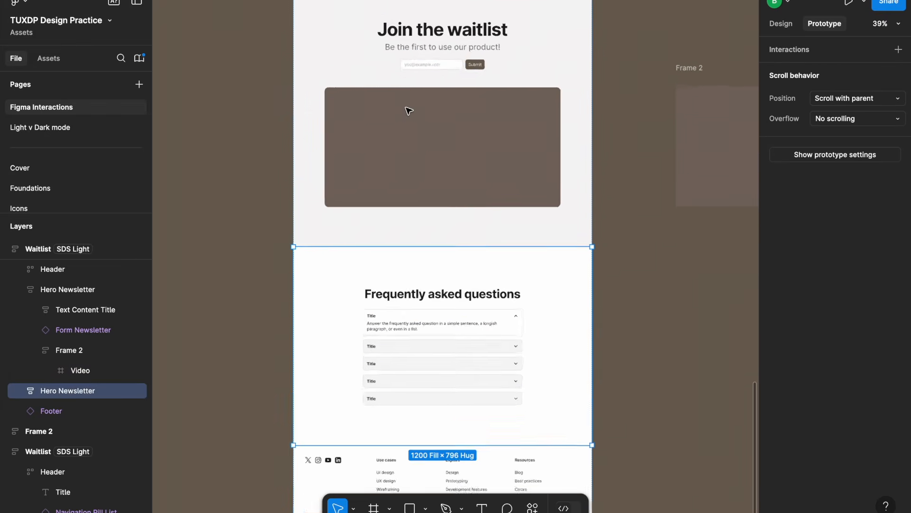
scroll(410, 111, "up", 2)
scroll(423, 169, "up", 2)
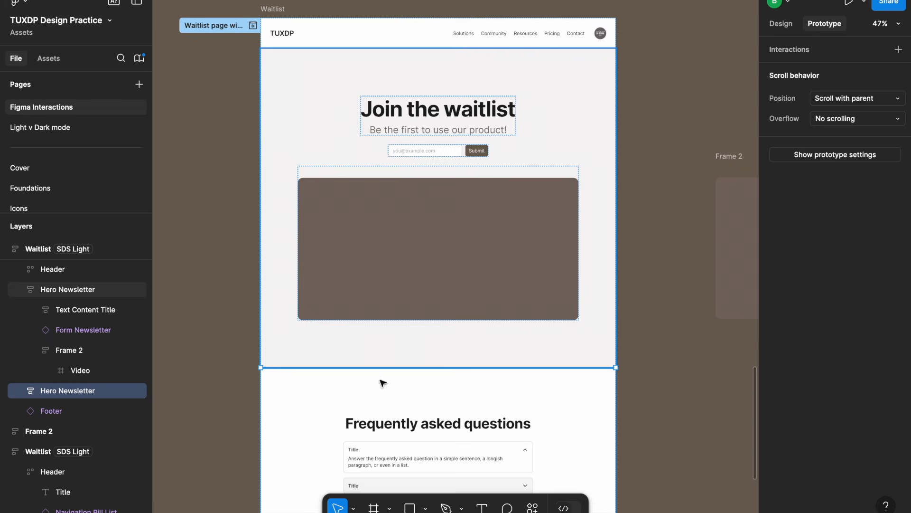
left_click(439, 264)
left_click(443, 238)
scroll(443, 237, "down", 4)
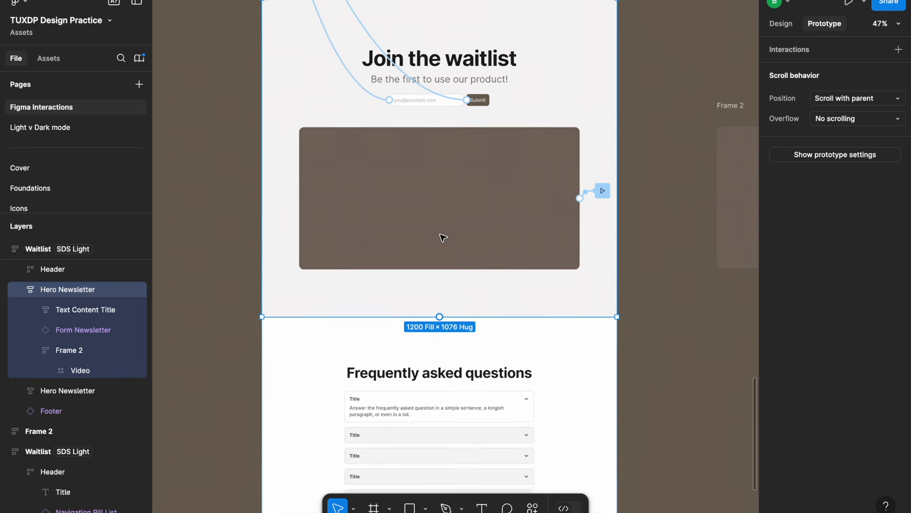
left_click(442, 330)
scroll(442, 330, "down", 4)
scroll(442, 331, "up", 2)
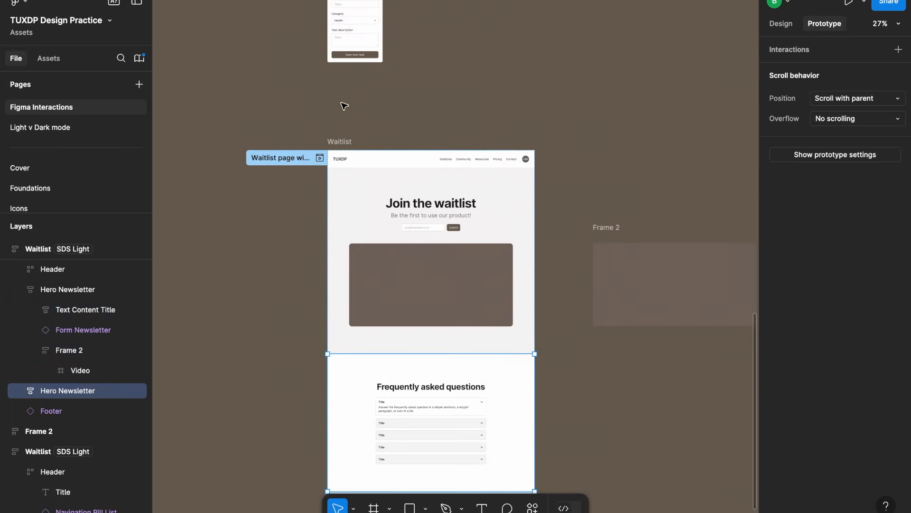
scroll(448, 269, "up", 4)
Step: Add a second interaction to the Video frame with the When video ends trigger
left_click(417, 265)
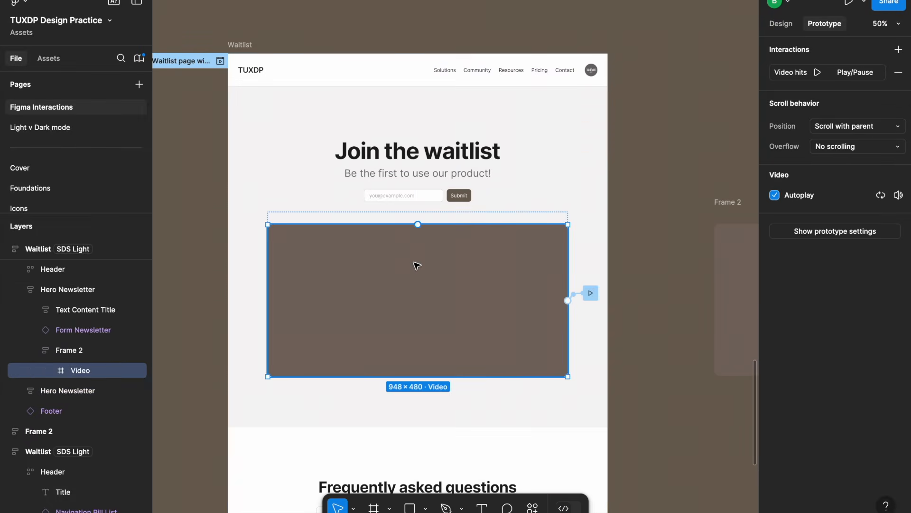
left_click(591, 293)
scroll(591, 293, "down", 2)
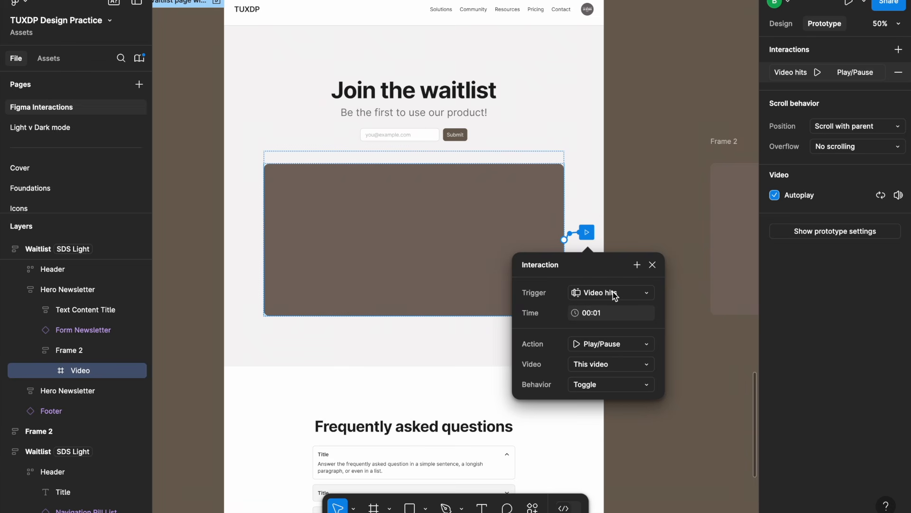
left_click(899, 49)
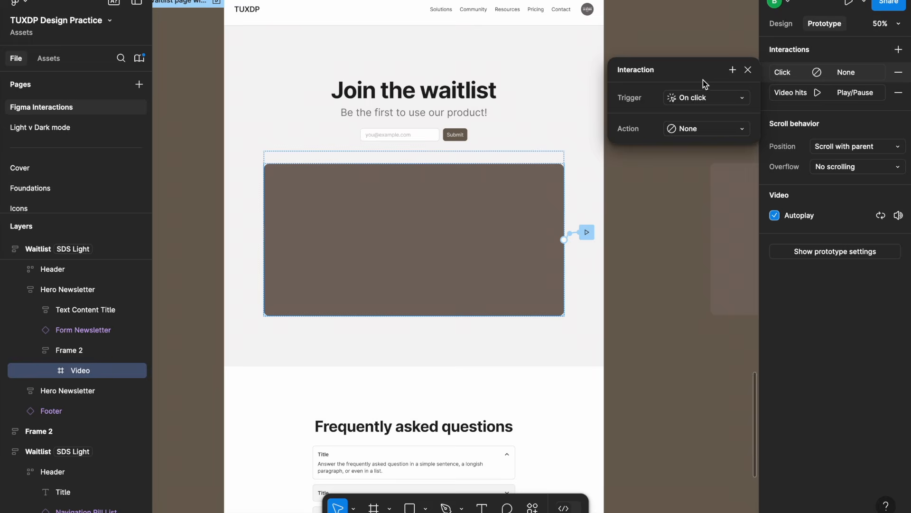
left_click(689, 97)
left_click(716, 297)
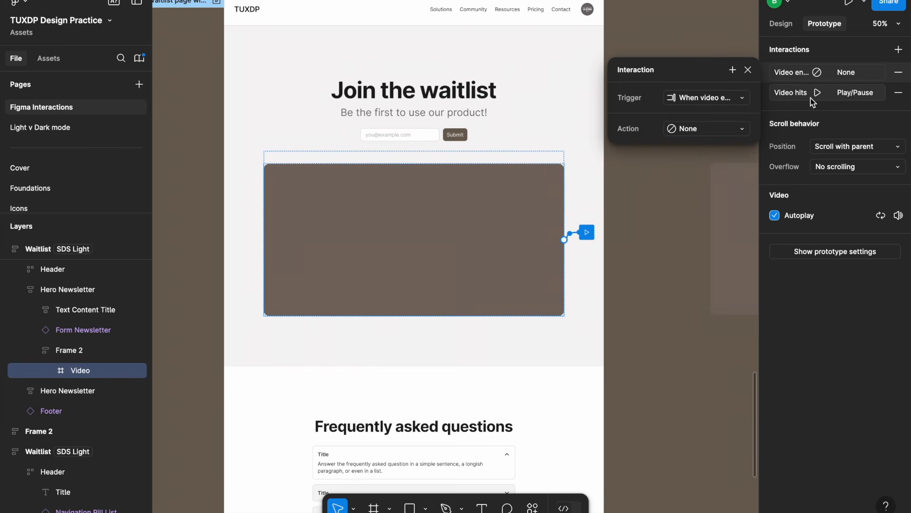
left_click(717, 98)
left_click(717, 99)
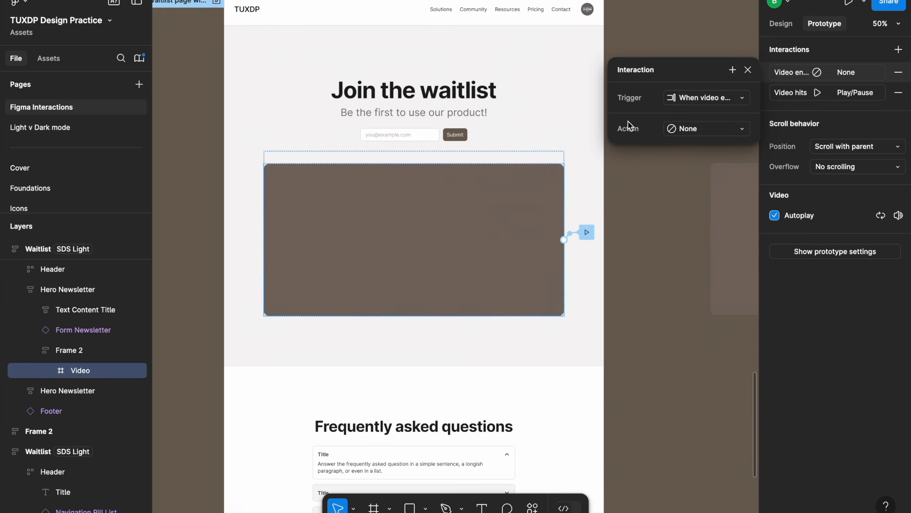
Step: Give the When video ends interaction a Play/Pause action and a second Mute/Unmute action, and close its settings
left_click(706, 129)
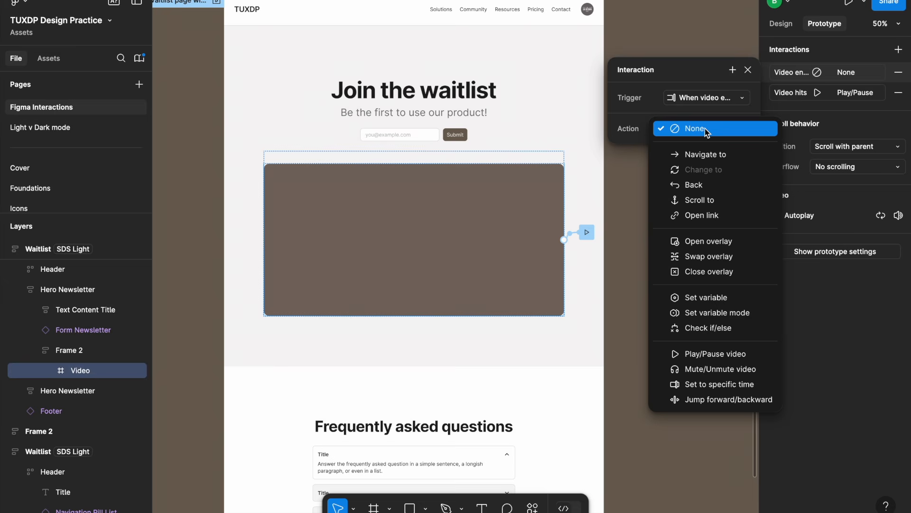
left_click(720, 355)
left_click(732, 70)
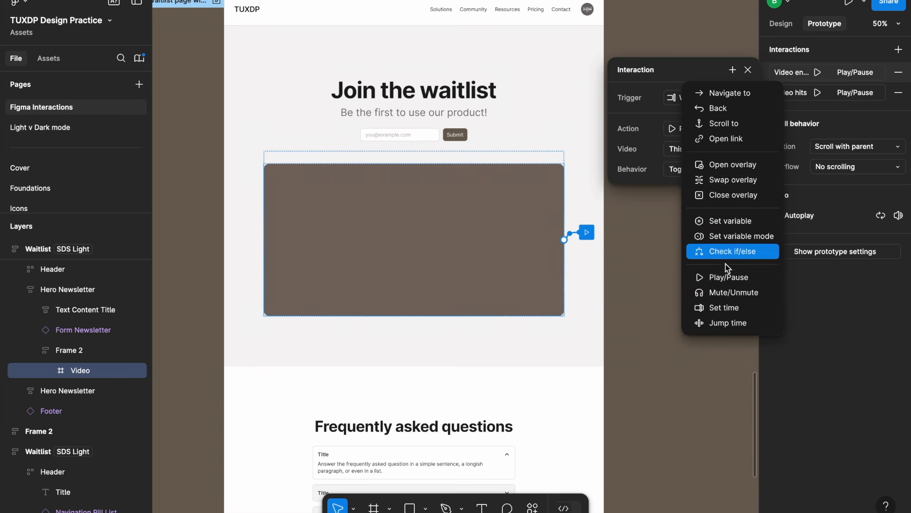
left_click(726, 292)
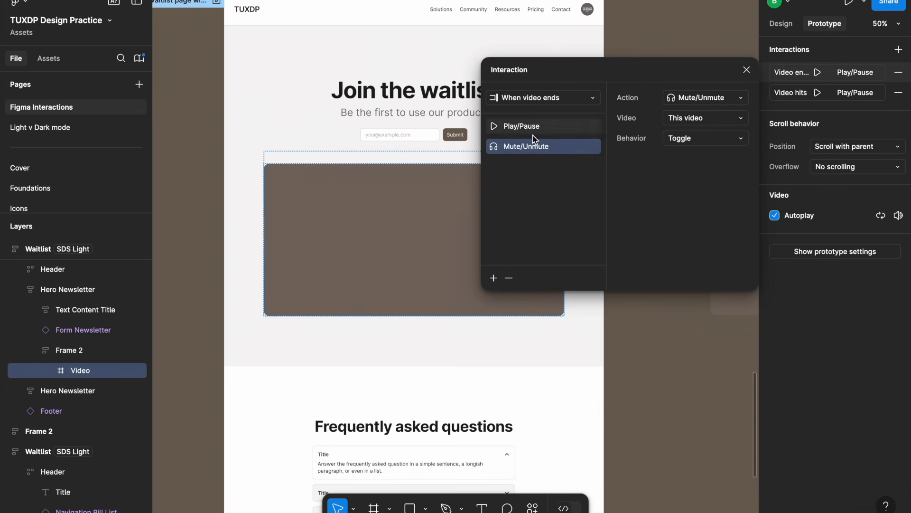
left_click(582, 95)
key("Escape")
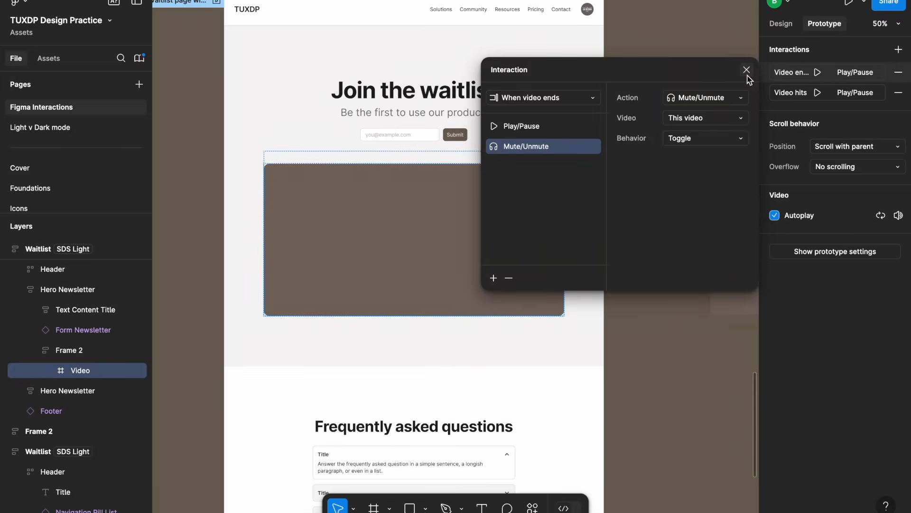
left_click(747, 70)
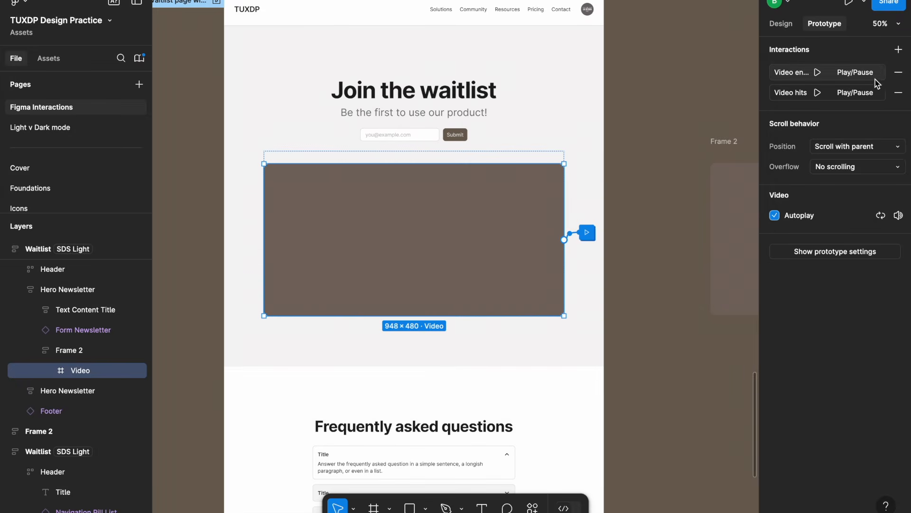
Step: Delete the added When video ends interaction and change the remaining Video hits interaction's trigger to When video ends
left_click(898, 72)
left_click(797, 74)
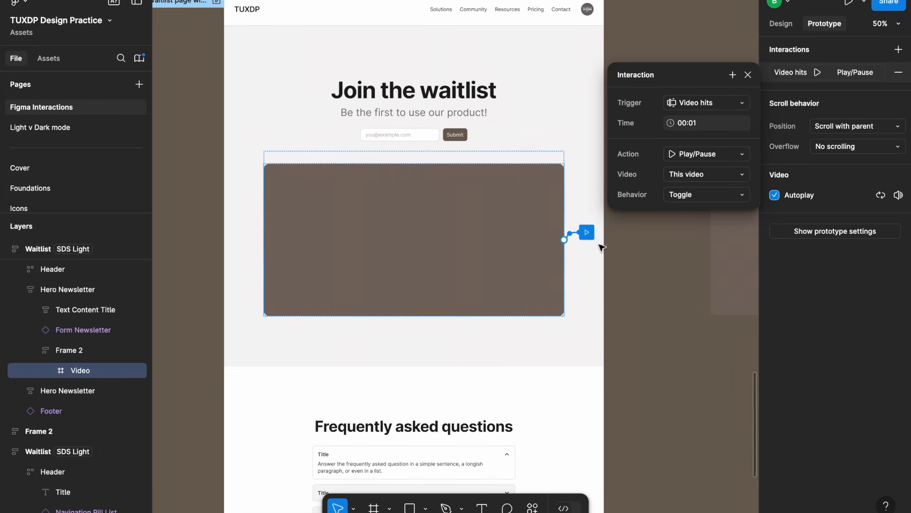
left_click(718, 100)
left_click(706, 117)
Step: Set the action to Scroll to with the second Hero Newsletter section as destination, and rename that layer FAQs
left_click(715, 134)
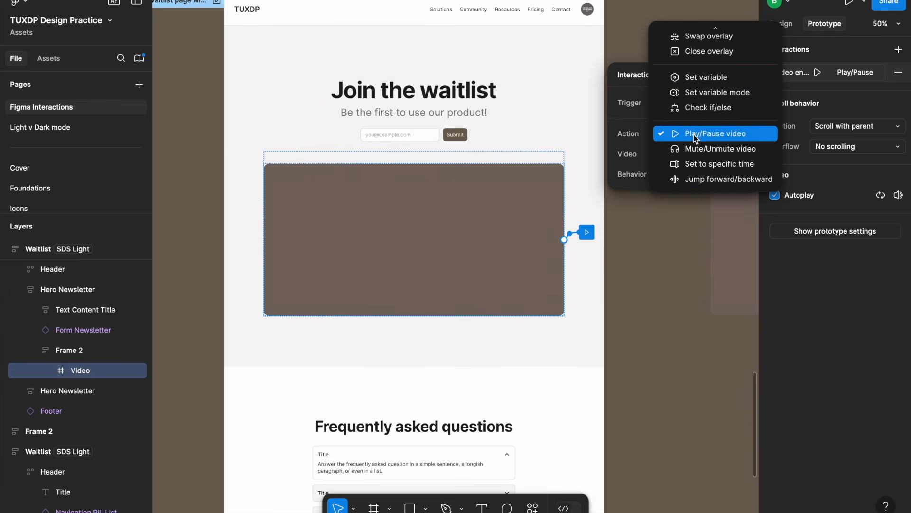
left_click(716, 106)
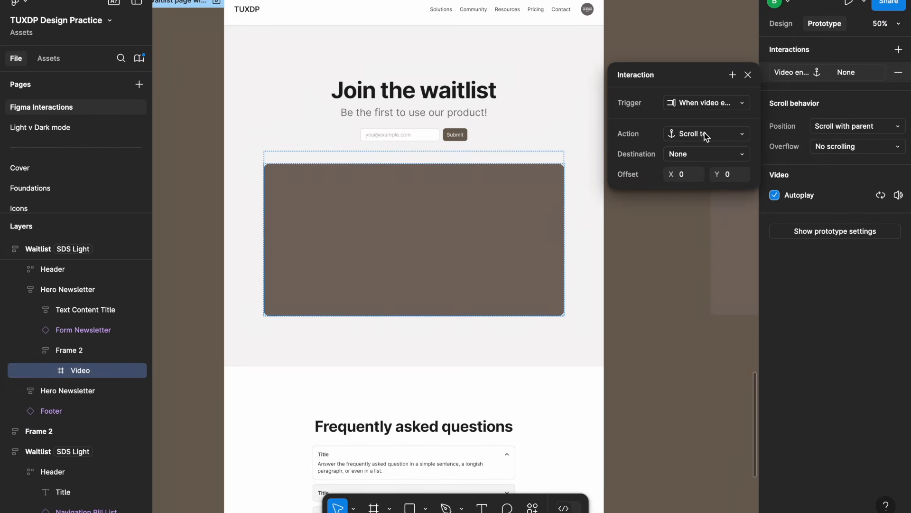
left_click(693, 154)
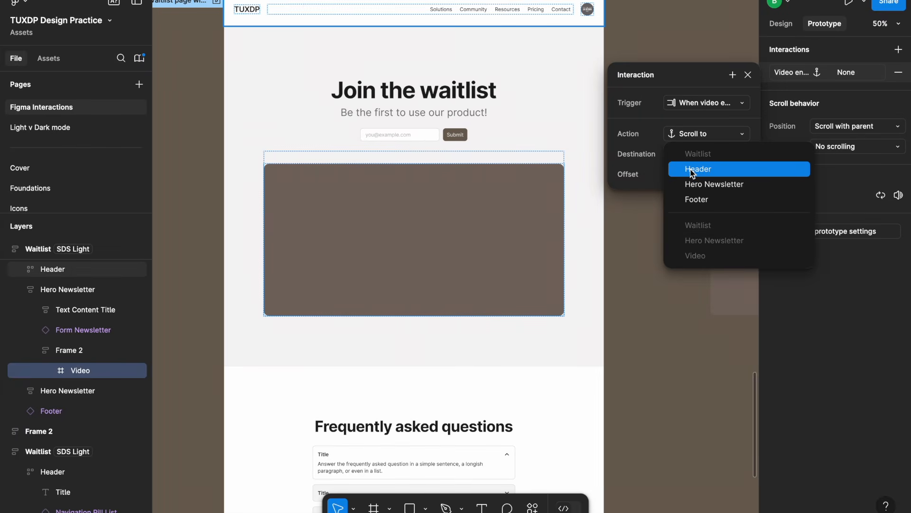
left_click(711, 188)
double_click(76, 391)
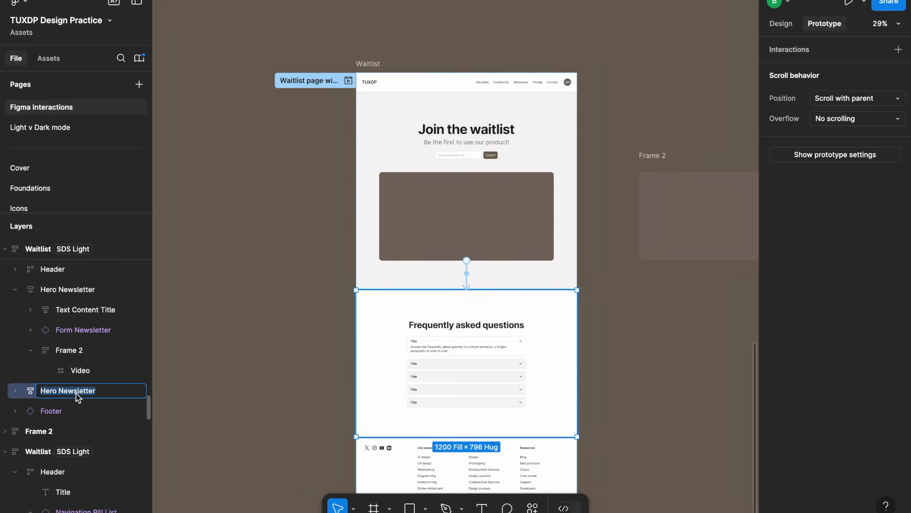
type("FAQs")
Step: Set the animation of the Video frame's Scroll to FAQs interaction to Animate
left_click(467, 274)
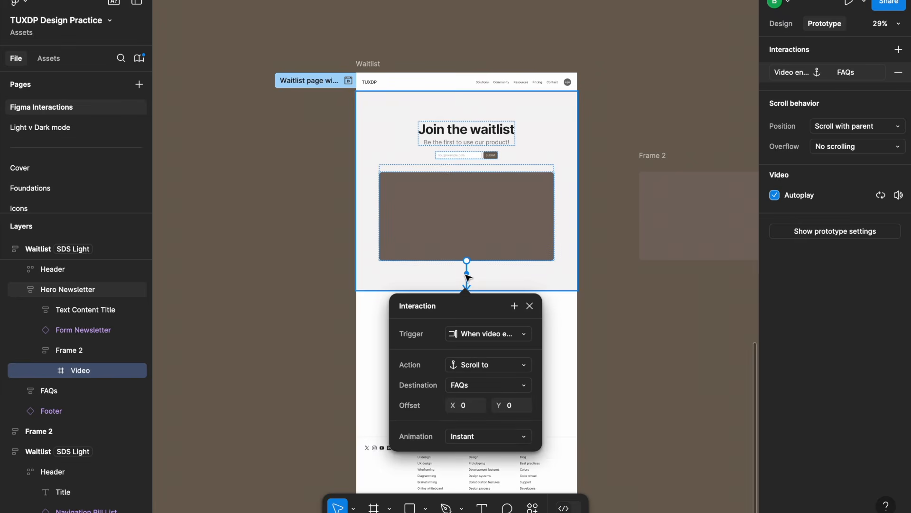
scroll(506, 260, "down", 2)
scroll(506, 260, "up", 1)
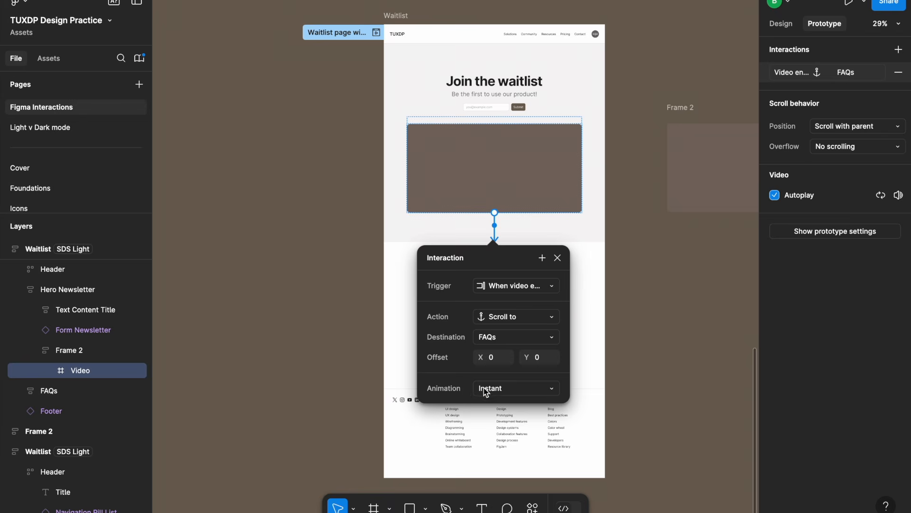
left_click(488, 388)
left_click(510, 402)
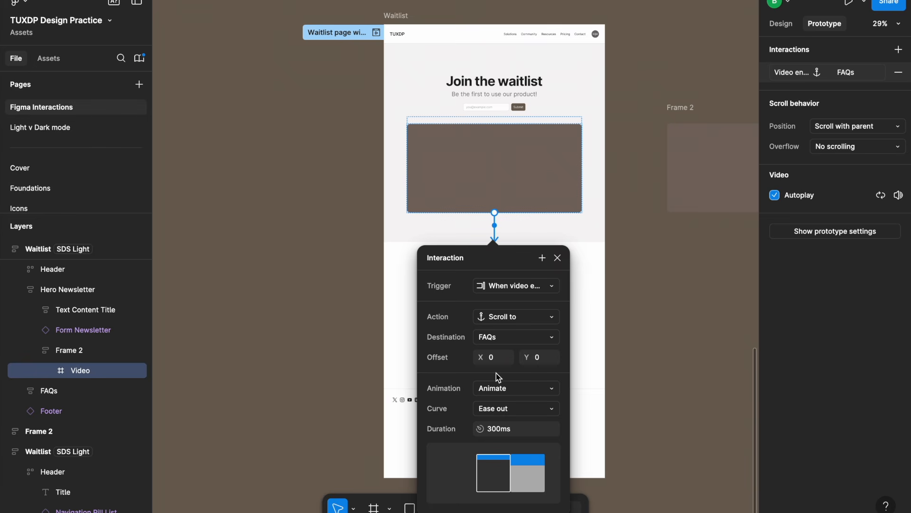
scroll(496, 372, "down", 2)
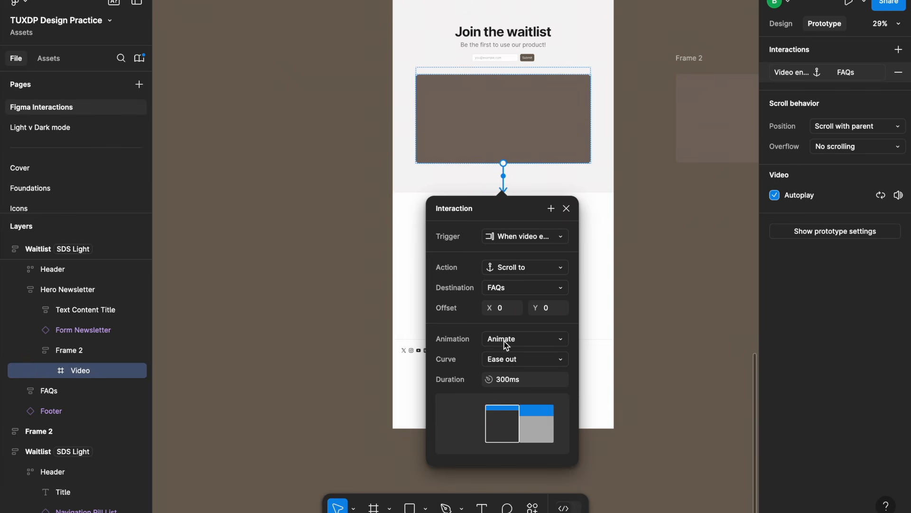
scroll(506, 345, "up", 1)
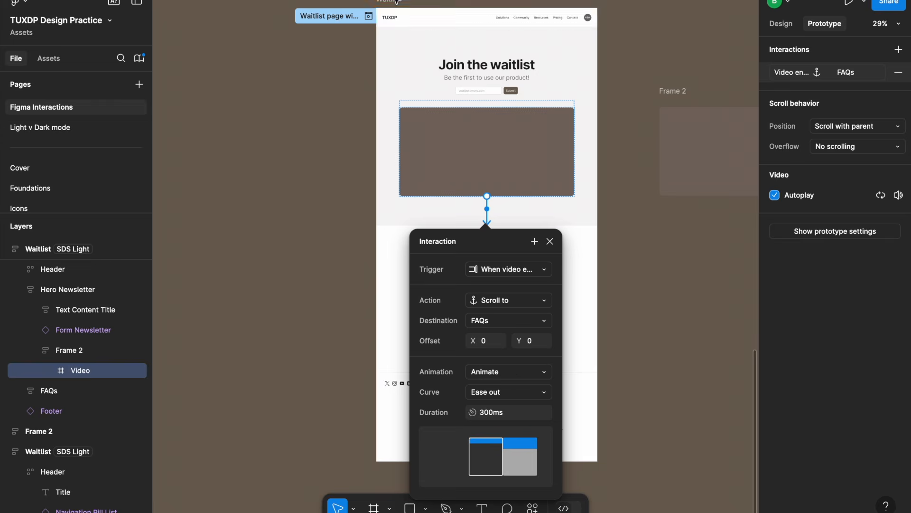
Step: Preview the Waitlist page with video flow to test scrolling to the FAQs when the video ends, and return to the design file
left_click(368, 15)
scroll(186, 129, "down", 3)
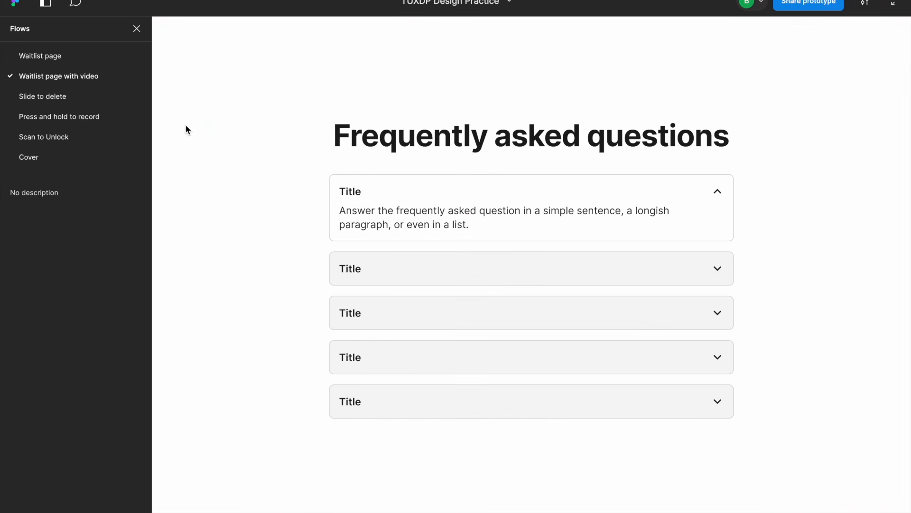
left_click(532, 317)
left_click(532, 317)
scroll(270, 223, "up", 10)
left_click(90, 56)
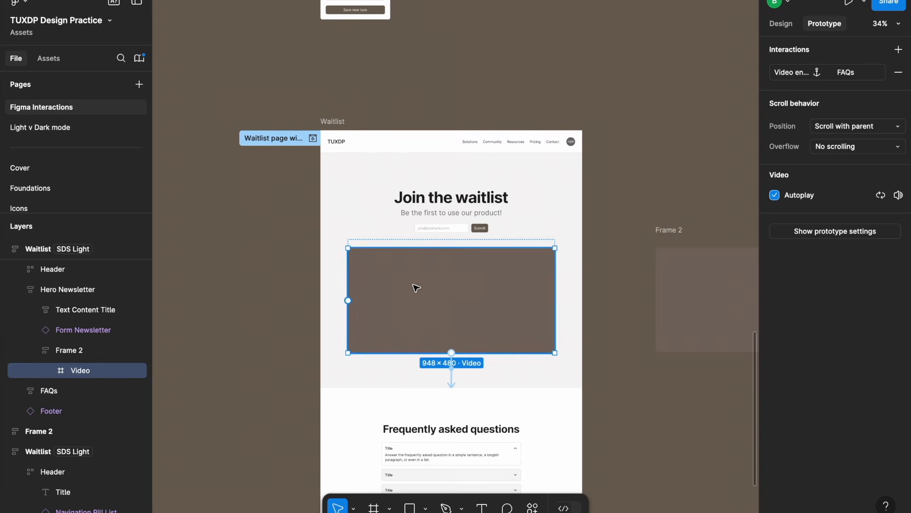
Step: Turn off looping for the Video frame's video
scroll(416, 288, "up", 5)
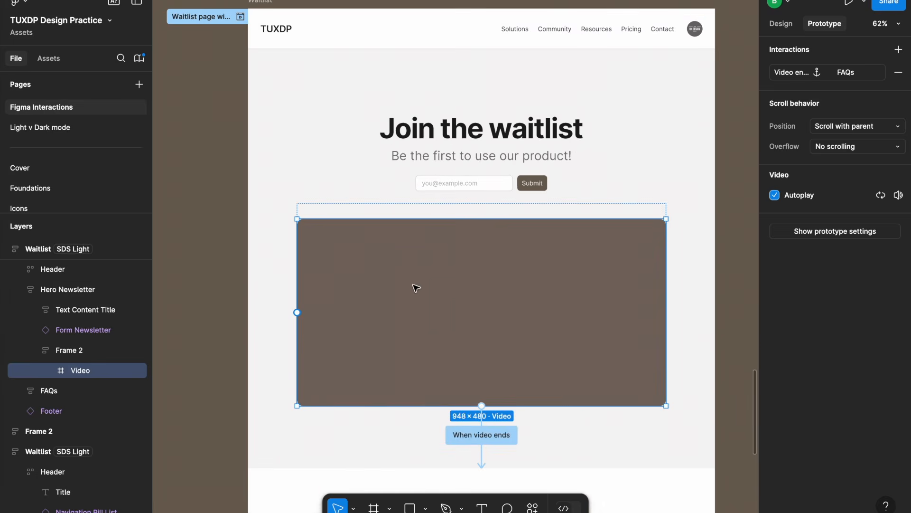
scroll(417, 285, "down", 3)
scroll(417, 284, "up", 1)
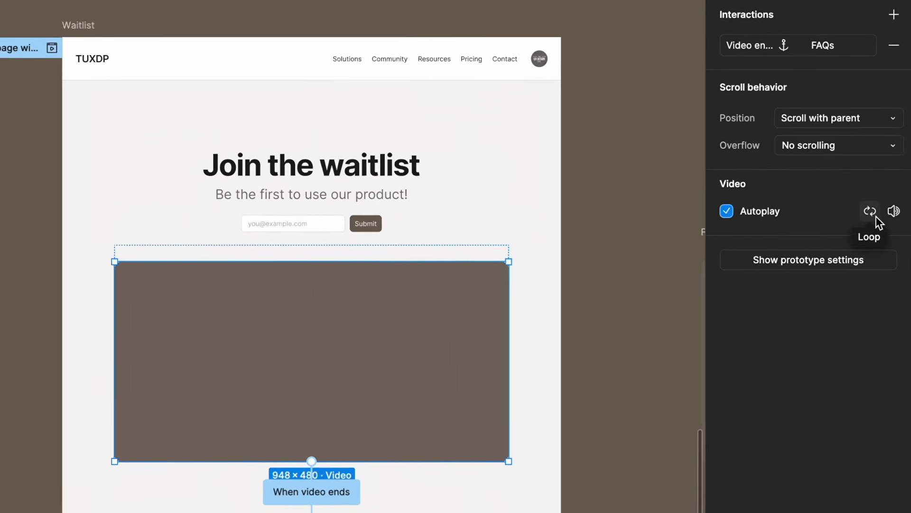
left_click(877, 217)
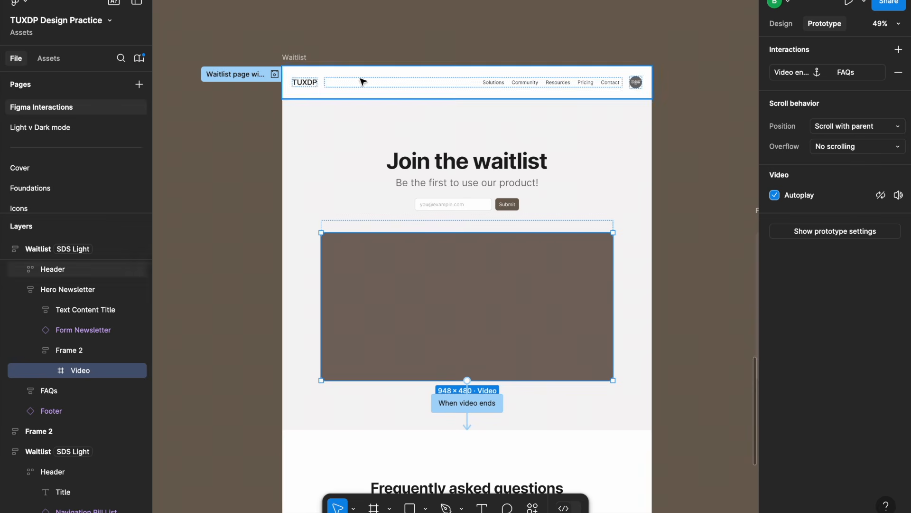
Step: Preview the Waitlist page with video flow to check the scroll to the FAQs with looping off, and return to the design file
left_click(849, 5)
key("Down")
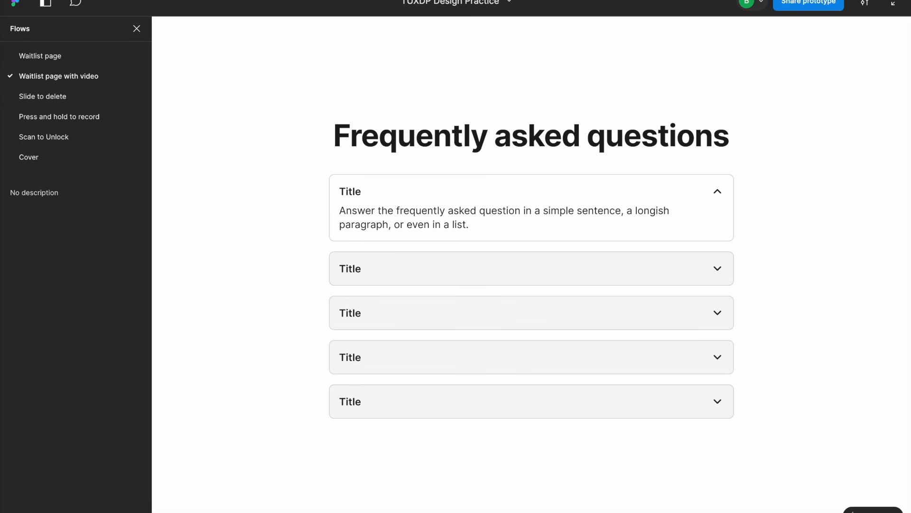
key("Escape")
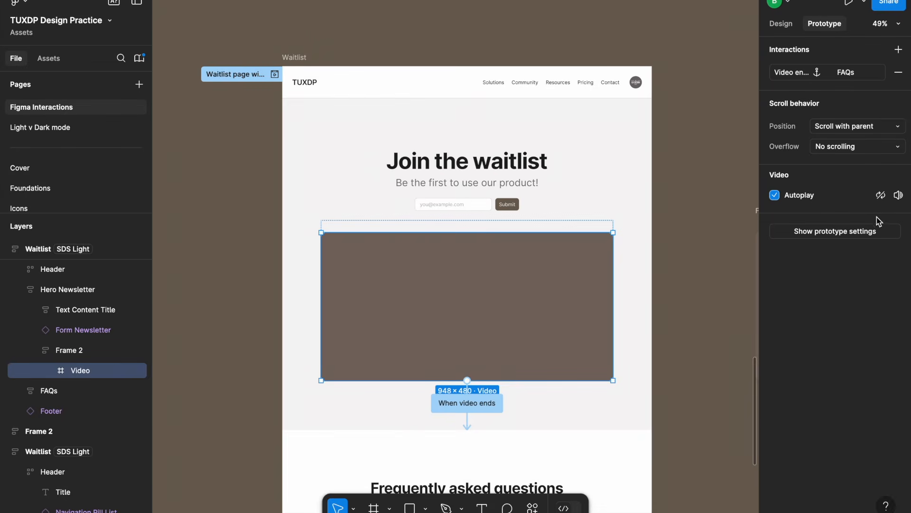
Step: Try turning looping back on for the Video frame's video and look at the running prototype
left_click(881, 195)
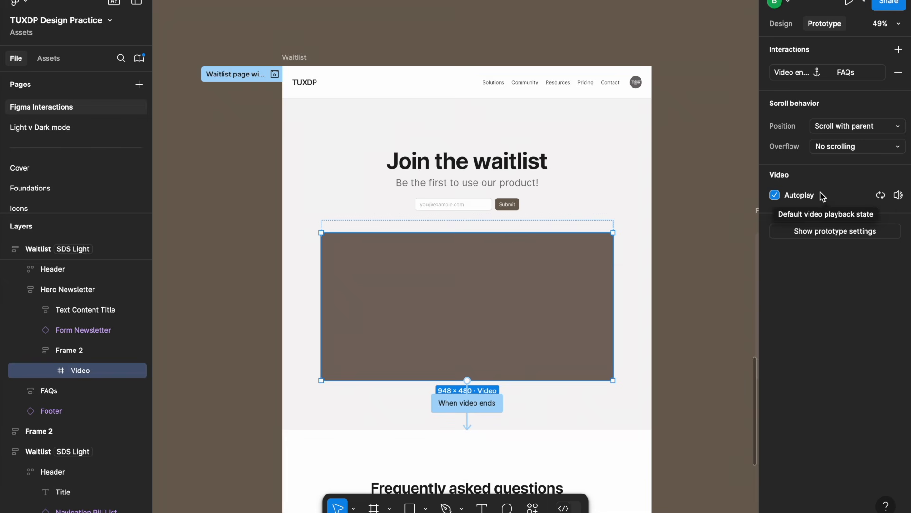
left_click(142, 0)
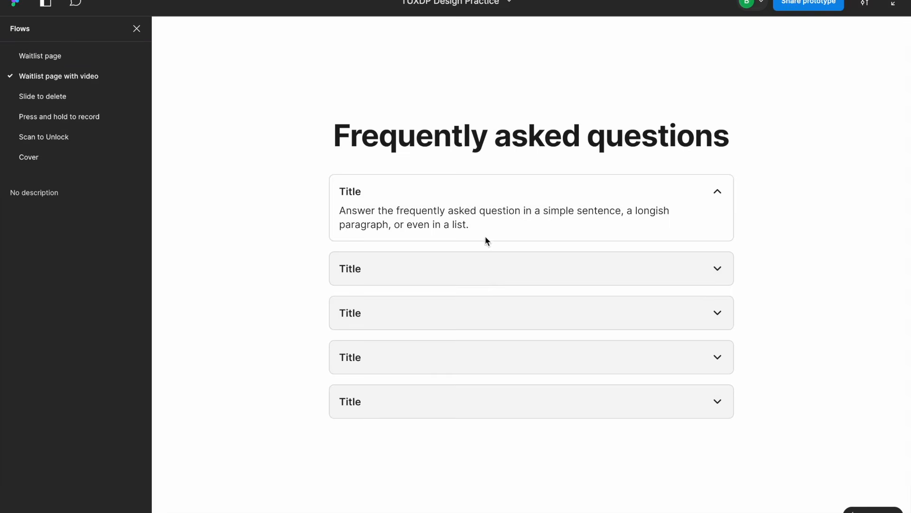
scroll(520, 224, "up", 15)
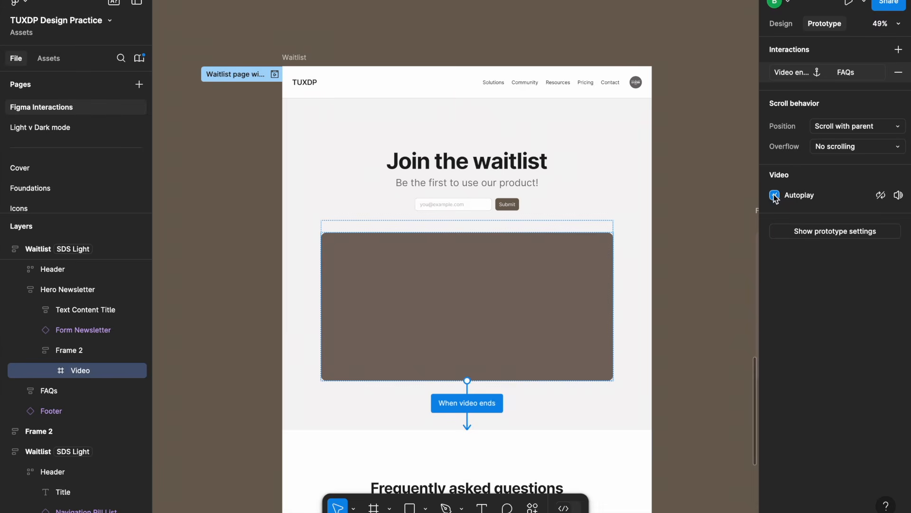
Step: Turn off Autoplay for the Video frame's video and add a second interaction to it with the On click trigger
left_click(774, 195)
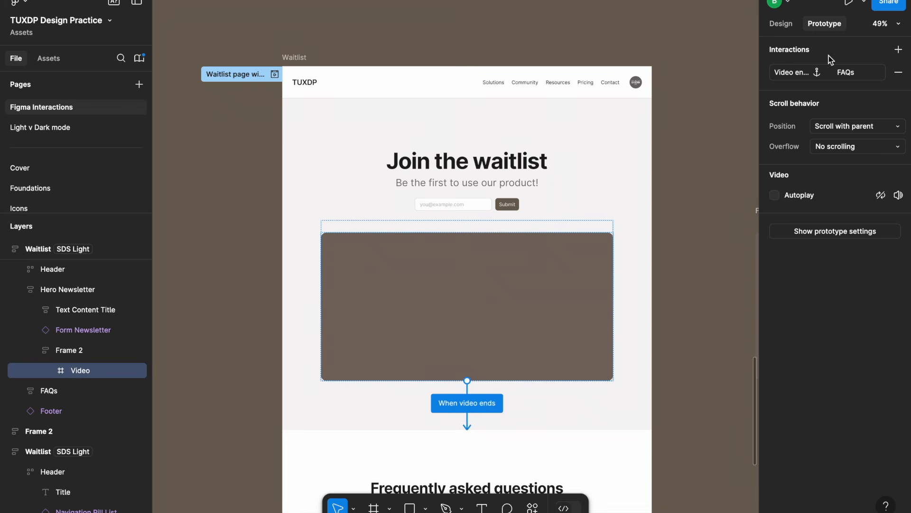
left_click(900, 52)
left_click(701, 97)
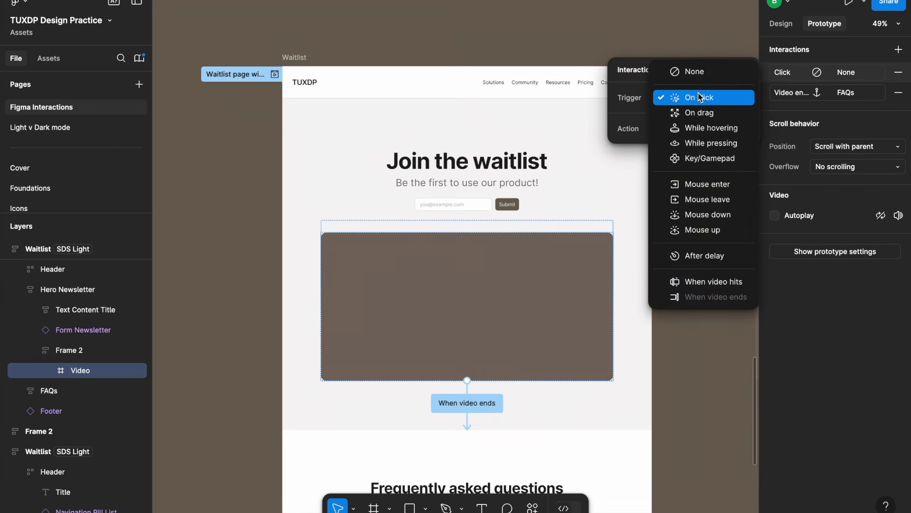
left_click(708, 100)
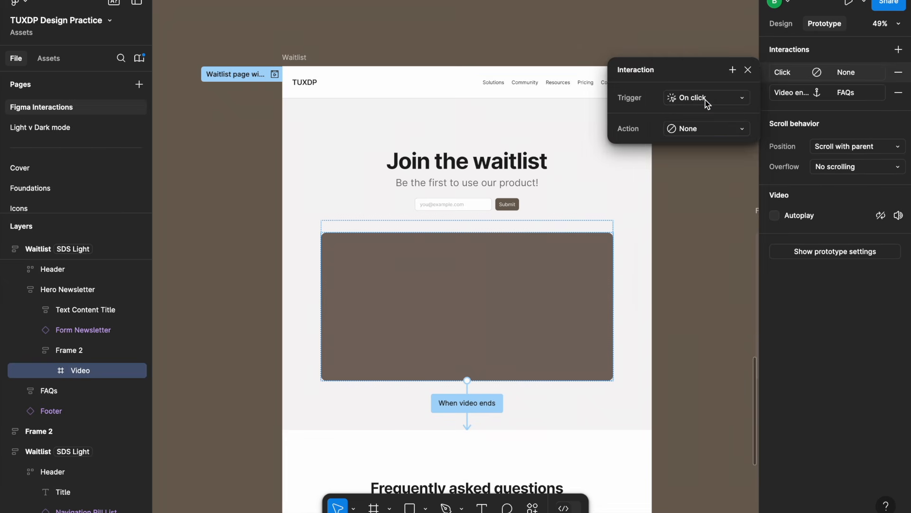
Step: Set the On click interaction's action to Play/Pause for This video with the Play behavior
left_click(696, 138)
left_click(707, 353)
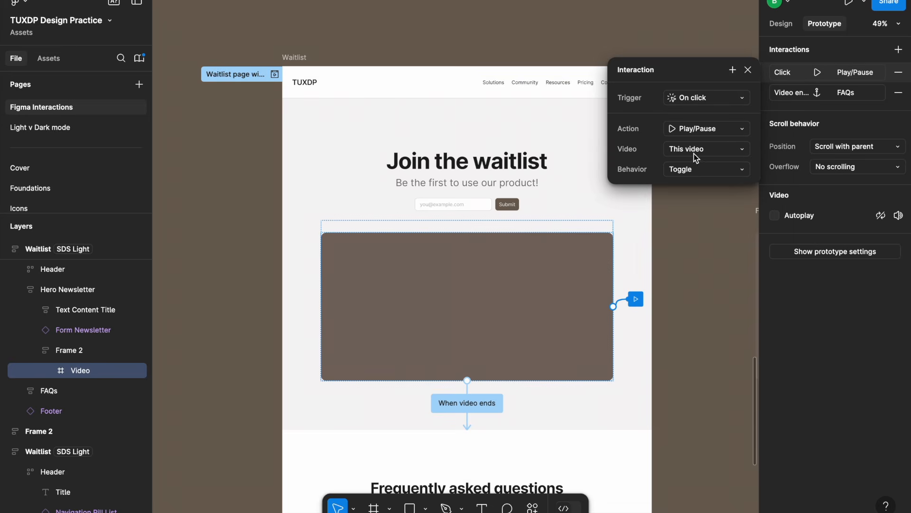
left_click(698, 171)
left_click(702, 186)
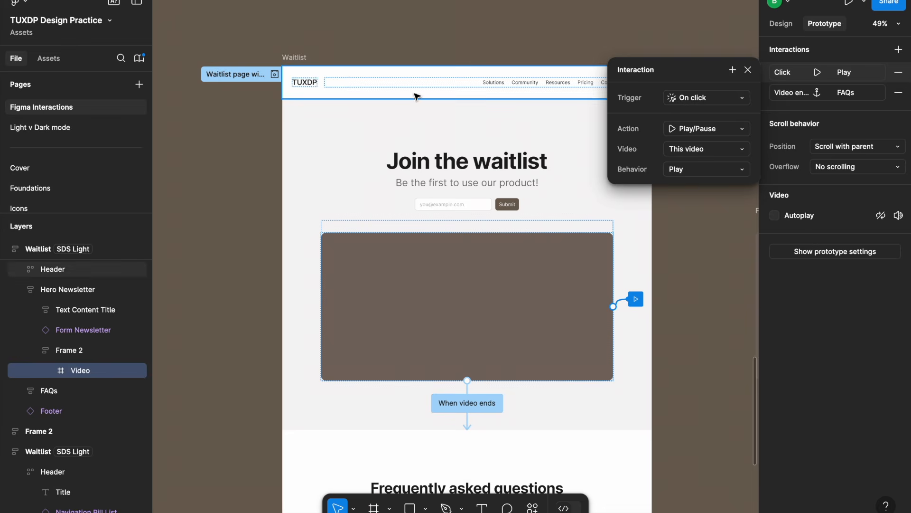
Step: Test starting the video manually in the Waitlist page with video preview, return to the design file and close the interaction settings
left_click(233, 0)
left_click(293, 158)
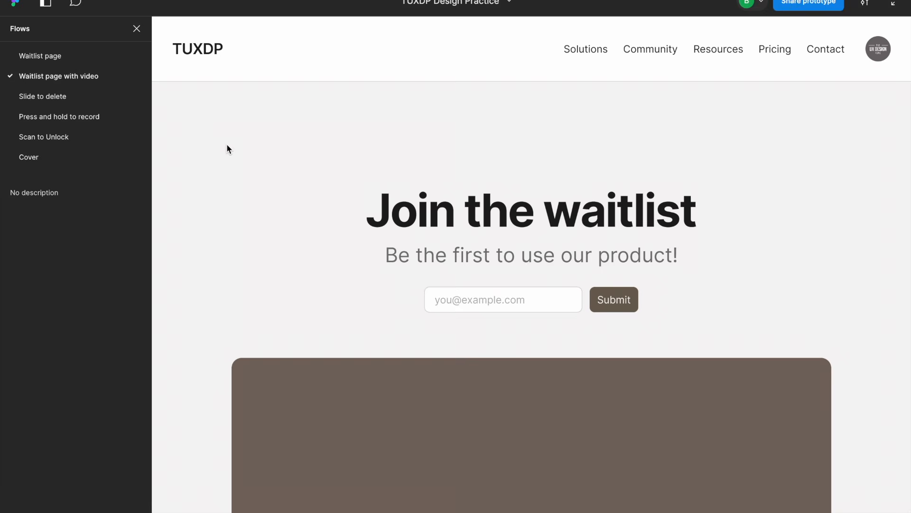
left_click(239, 169)
scroll(239, 169, "down", 3)
scroll(239, 169, "up", 1)
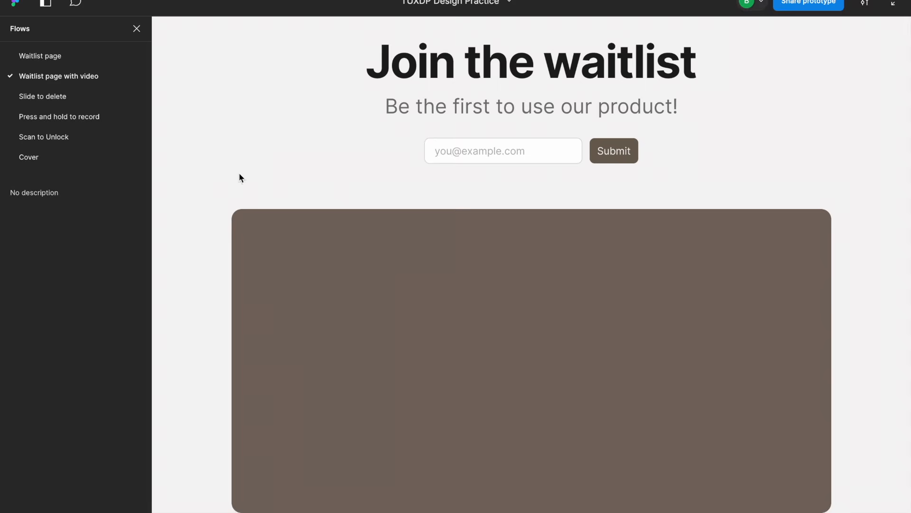
left_click(433, 286)
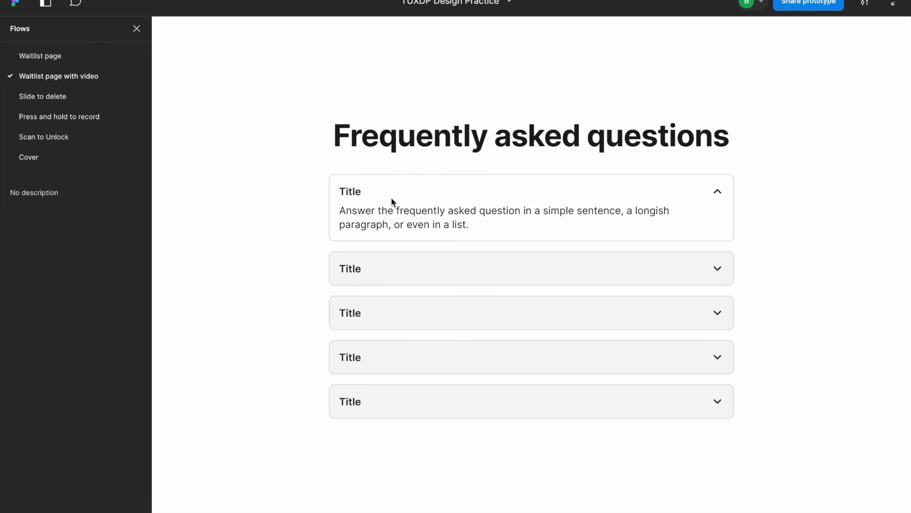
left_click(391, 198)
left_click(119, 2)
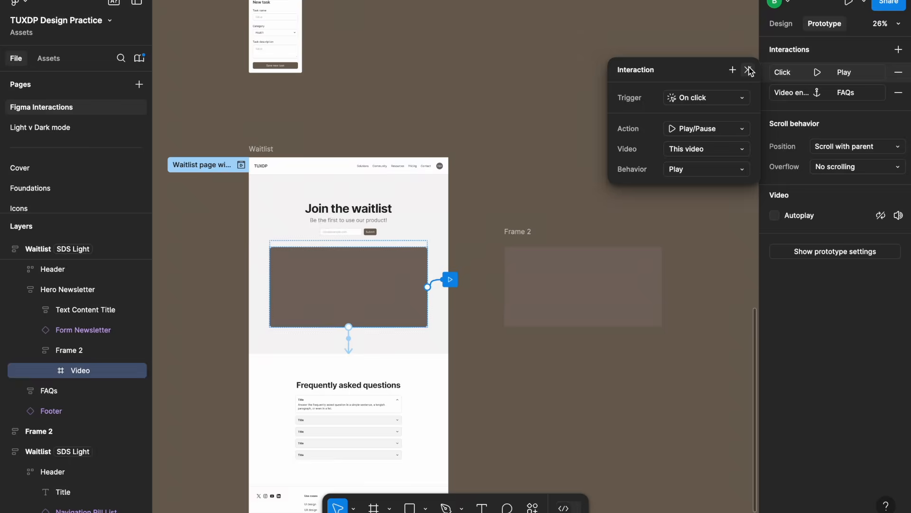
left_click(749, 70)
Step: Return to the Cover frame and review the prototype triggers, selecting the While hovering, While pressing and After delay labels
scroll(403, 227, "down", 5)
scroll(404, 228, "up", 7)
scroll(413, 183, "up", 3)
scroll(423, 138, "up", 5)
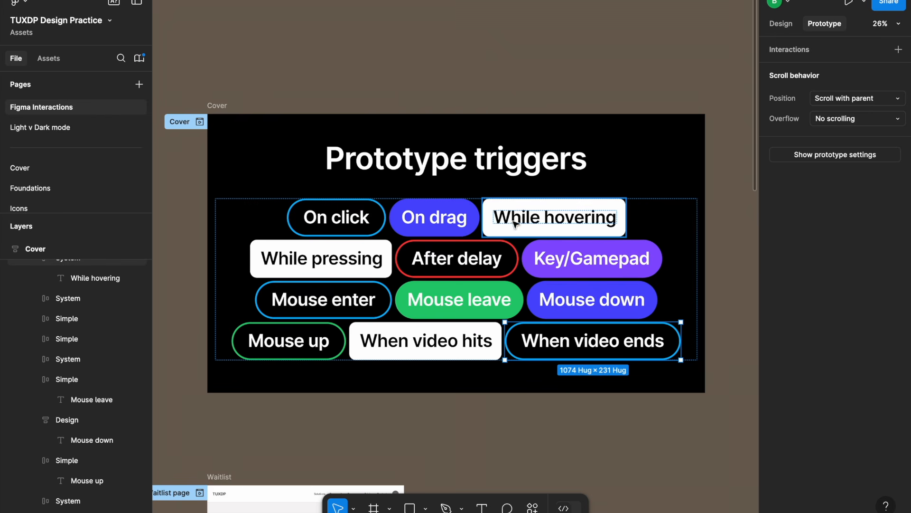
scroll(556, 218, "left", 1)
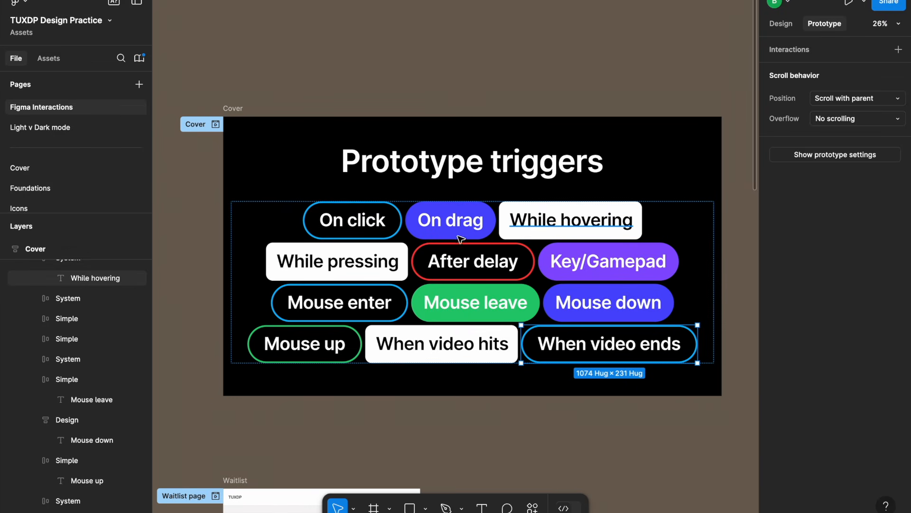
left_click(522, 220)
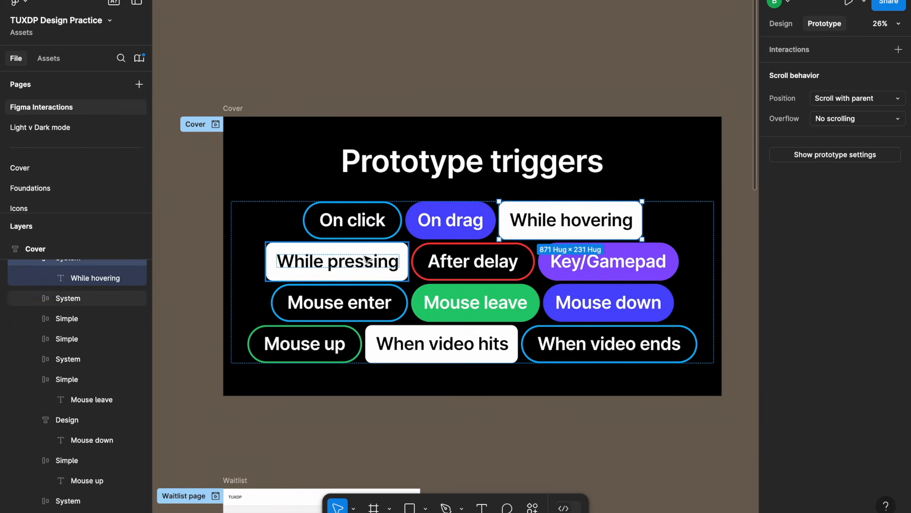
left_click(337, 262)
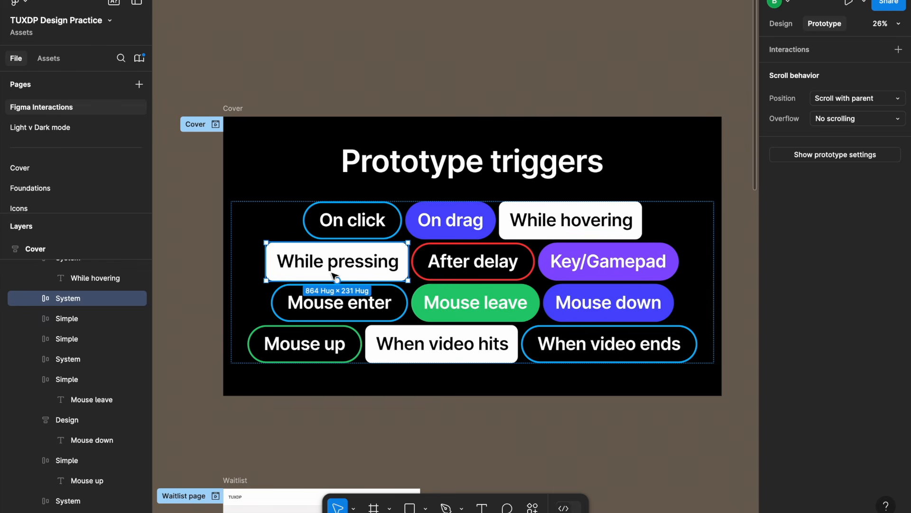
left_click(462, 272)
scroll(462, 272, "up", 1)
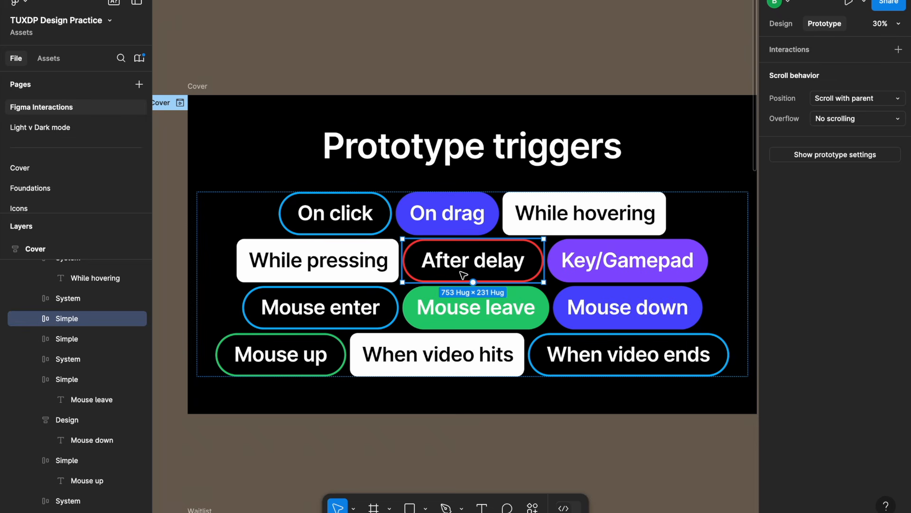